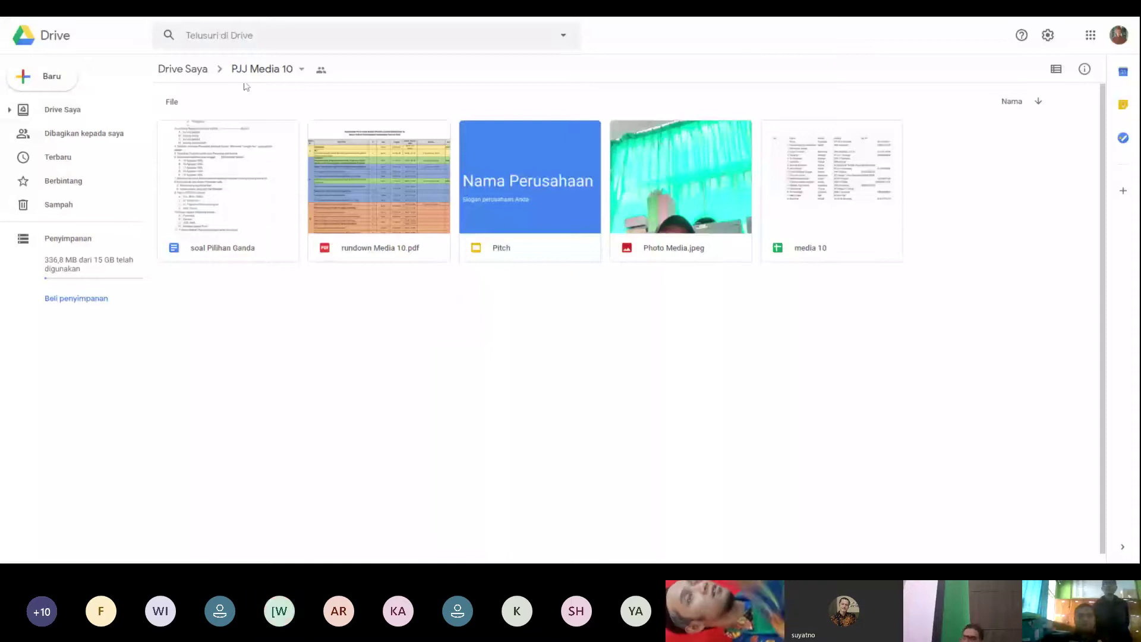
# Step: Go up from the PJJ Media 10 folder to Drive Saya using the breadcrumb
pyautogui.click(182, 69)
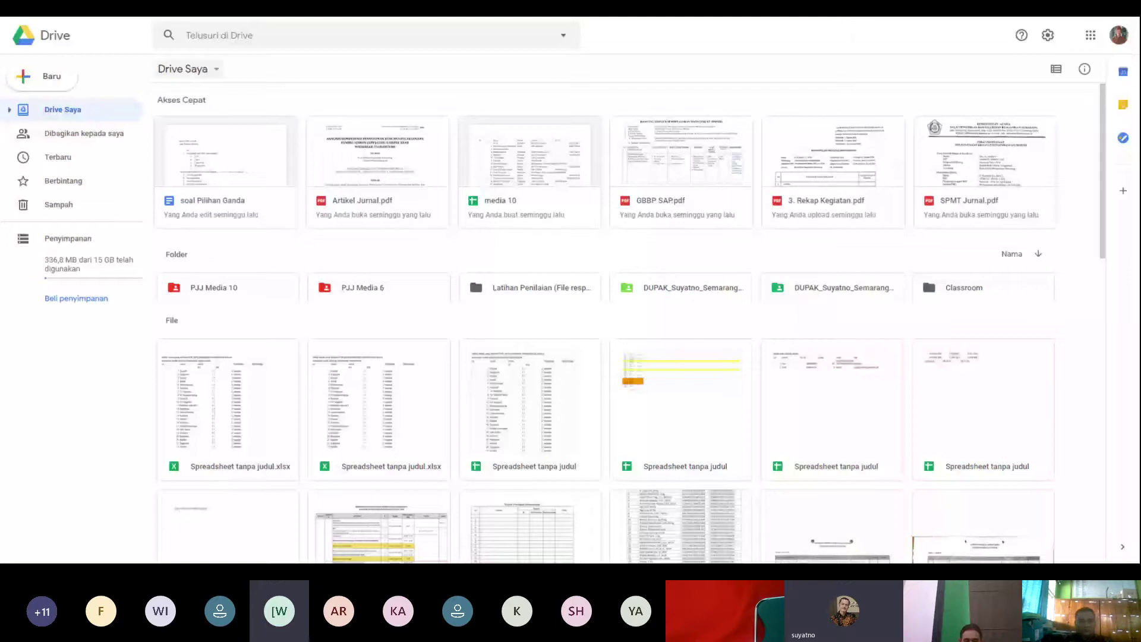
pyautogui.click(190, 69)
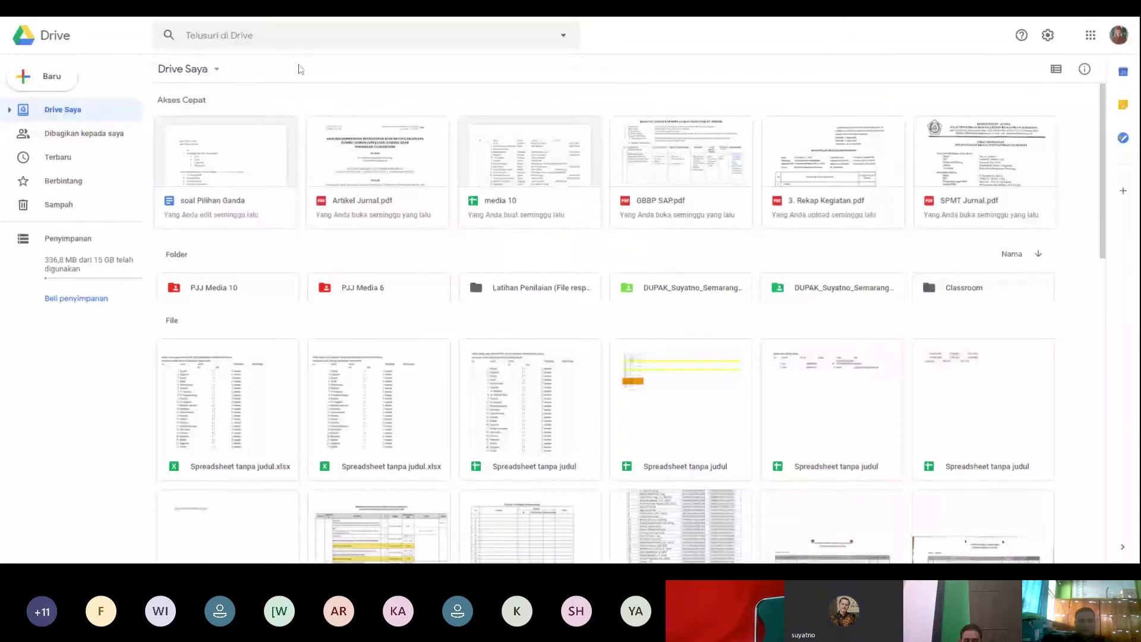
# Step: Open the PJJ Media 10 folder to list soal Pilihan Ganda, rundown Media 10.pdf, Pitch and others
pyautogui.doubleClick(232, 290)
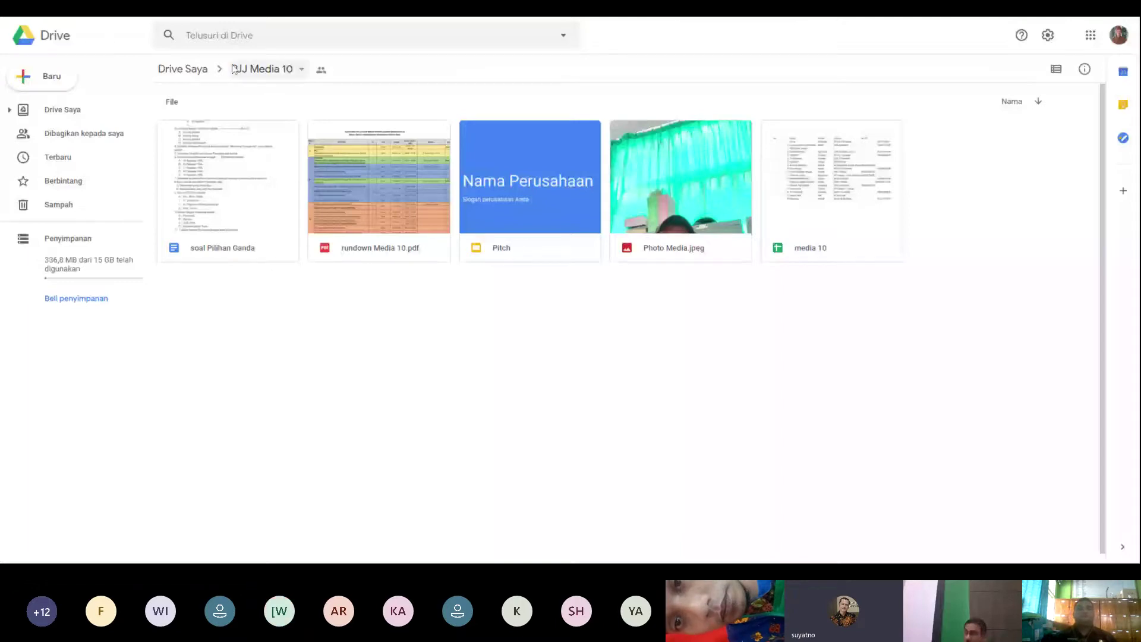
# Step: In PJJ Media 10, show Lainnya > Google Formulir with Formulir kosong and Dari template
pyautogui.rightClick(484, 333)
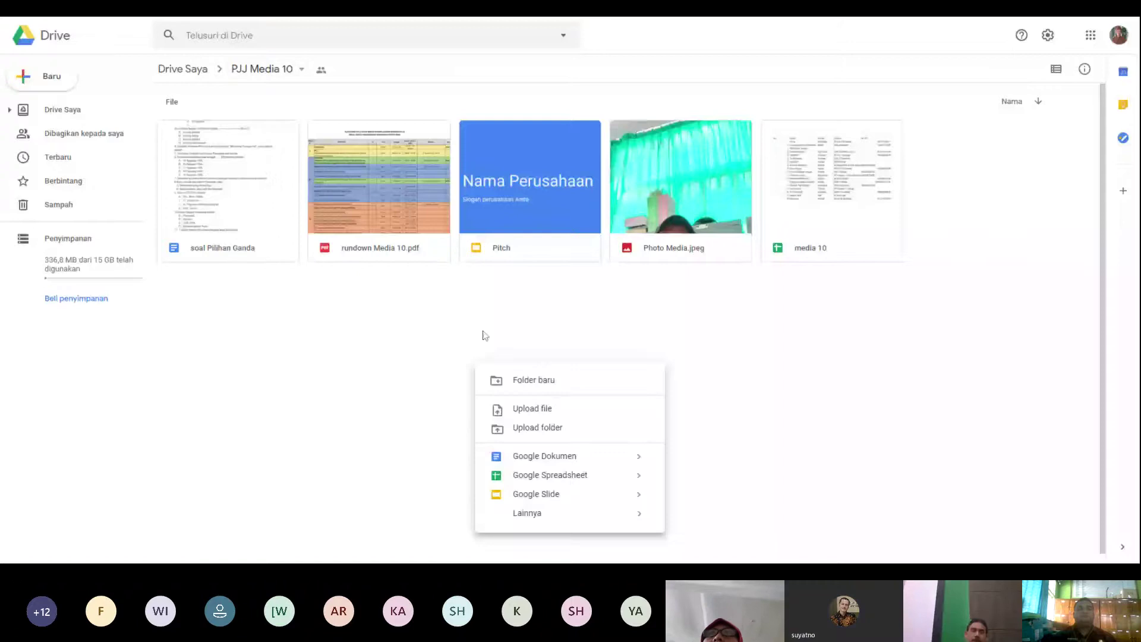
pyautogui.click(438, 323)
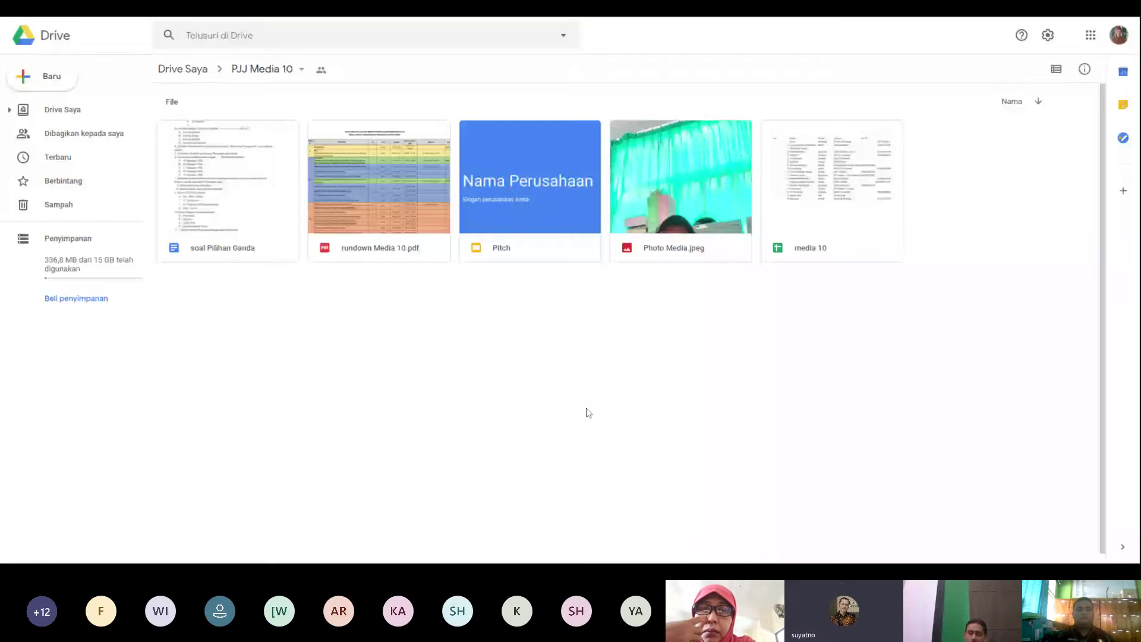
pyautogui.rightClick(525, 313)
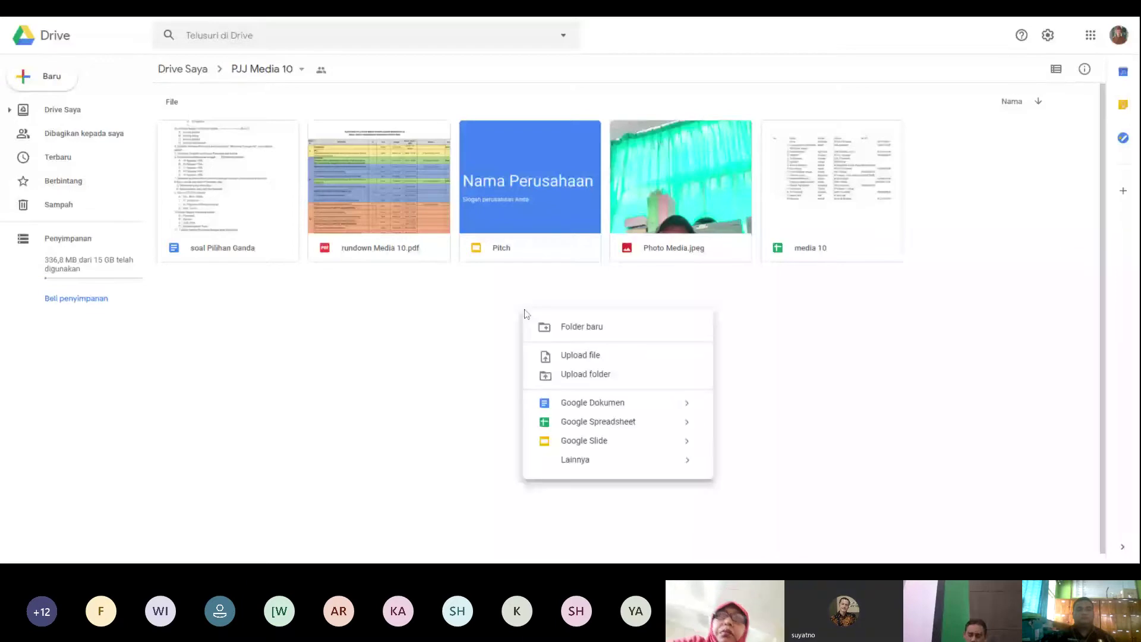
pyautogui.moveTo(653, 459)
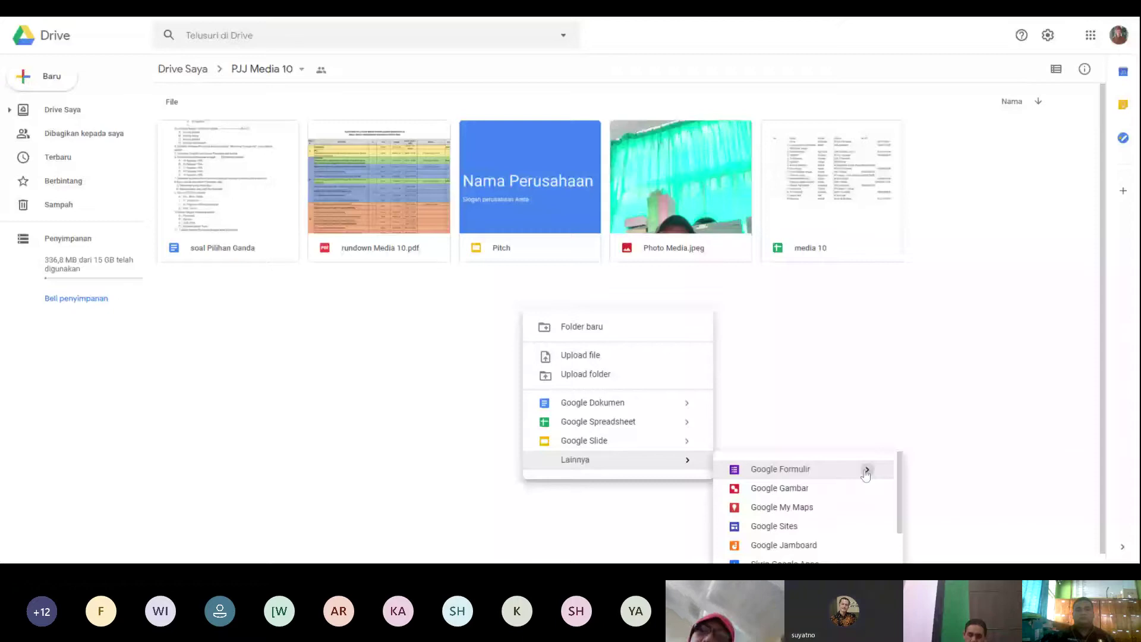
pyautogui.moveTo(866, 469)
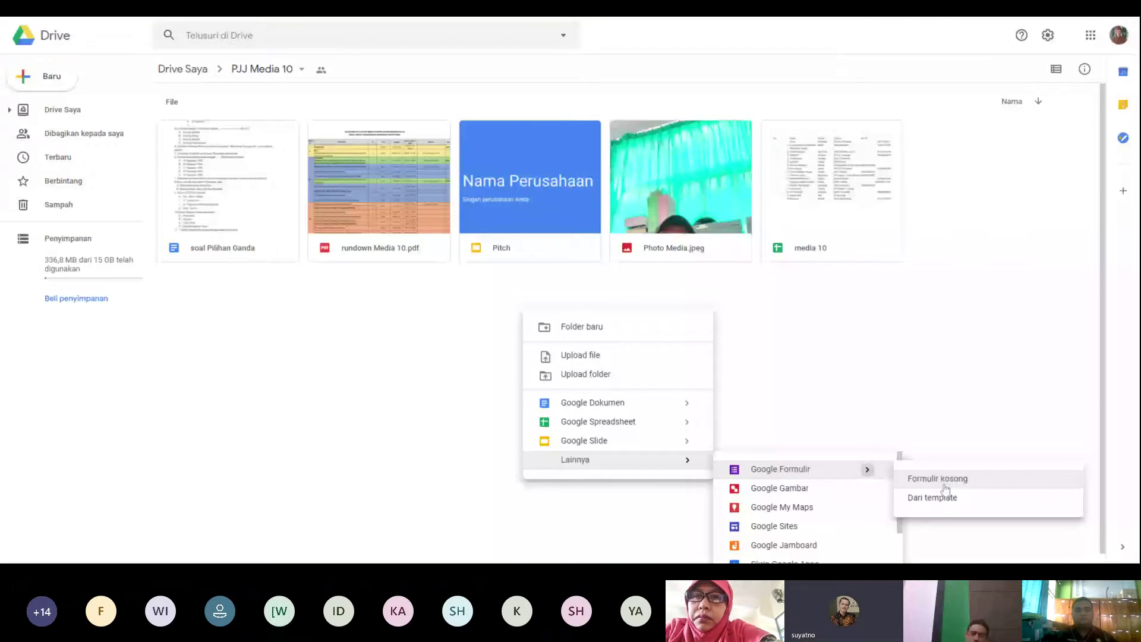
# Step: Create a Formulir kosong in the shared PJJ Media 10 folder, saved as Formulir tanpa judul
pyautogui.click(944, 485)
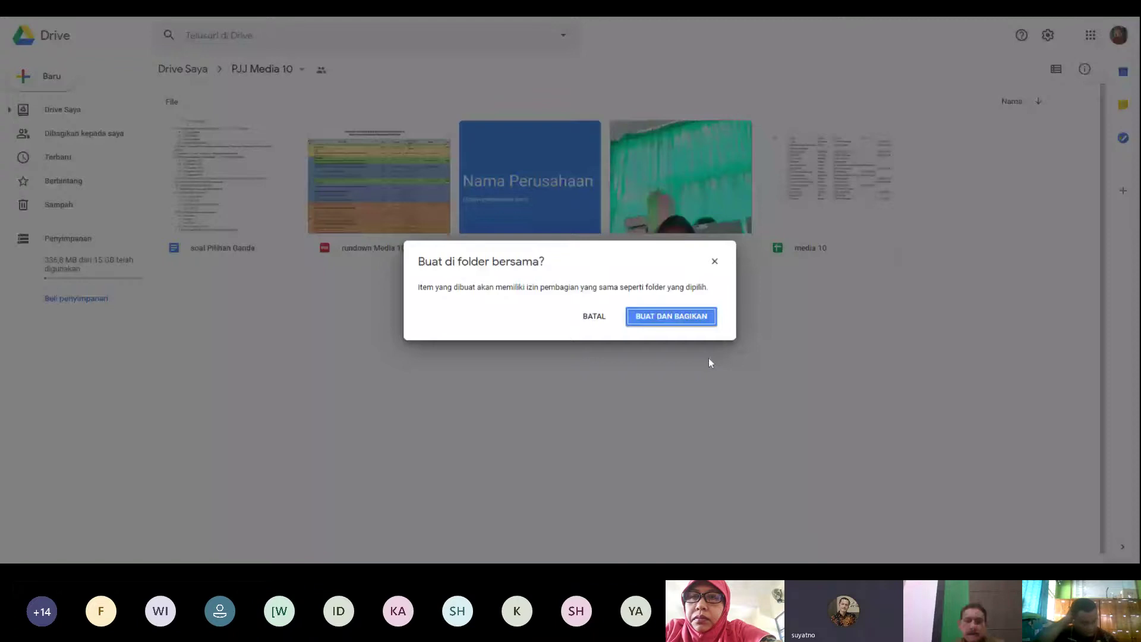
pyautogui.click(672, 317)
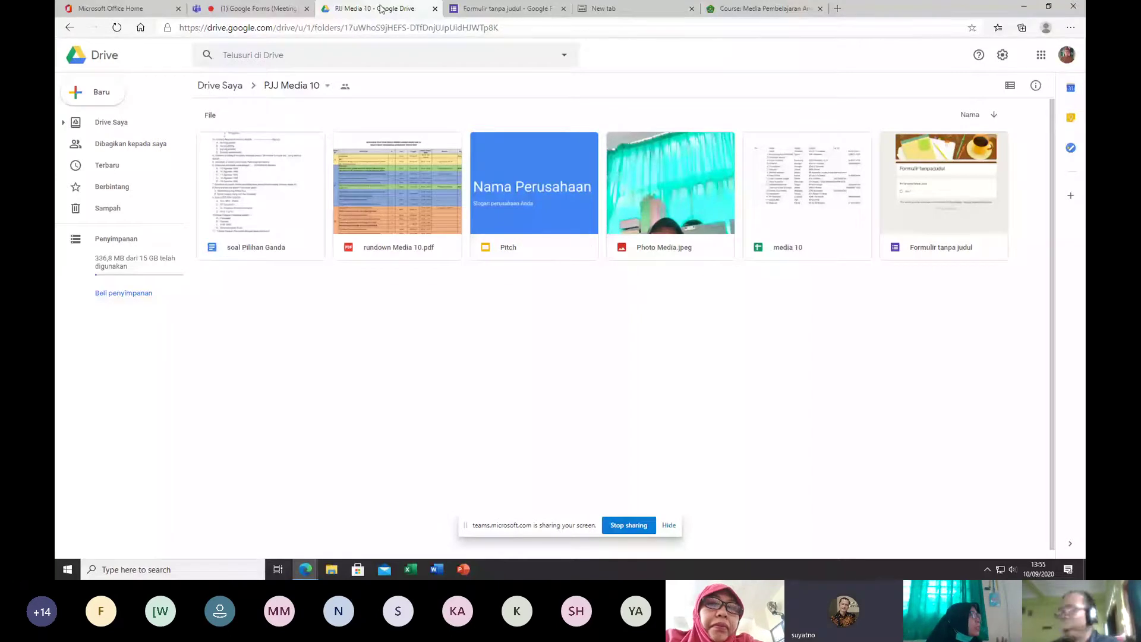
# Step: Switch to the Formulir tanpa judul tab, zoom it in one step, then close it
pyautogui.click(515, 9)
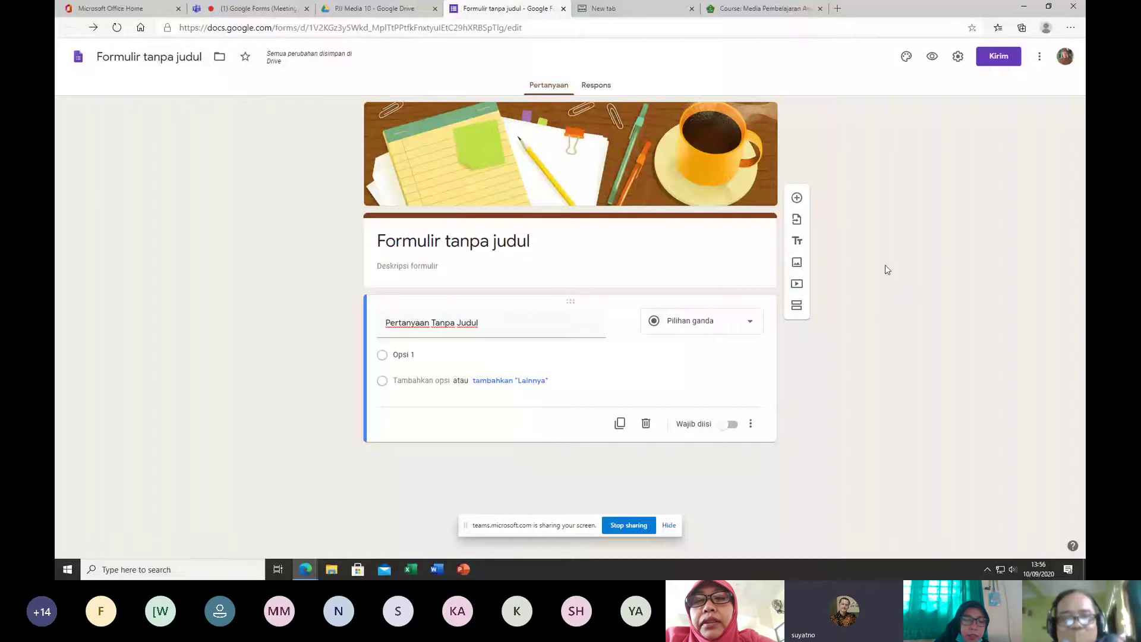
pyautogui.hotkey('ctrl', '+')
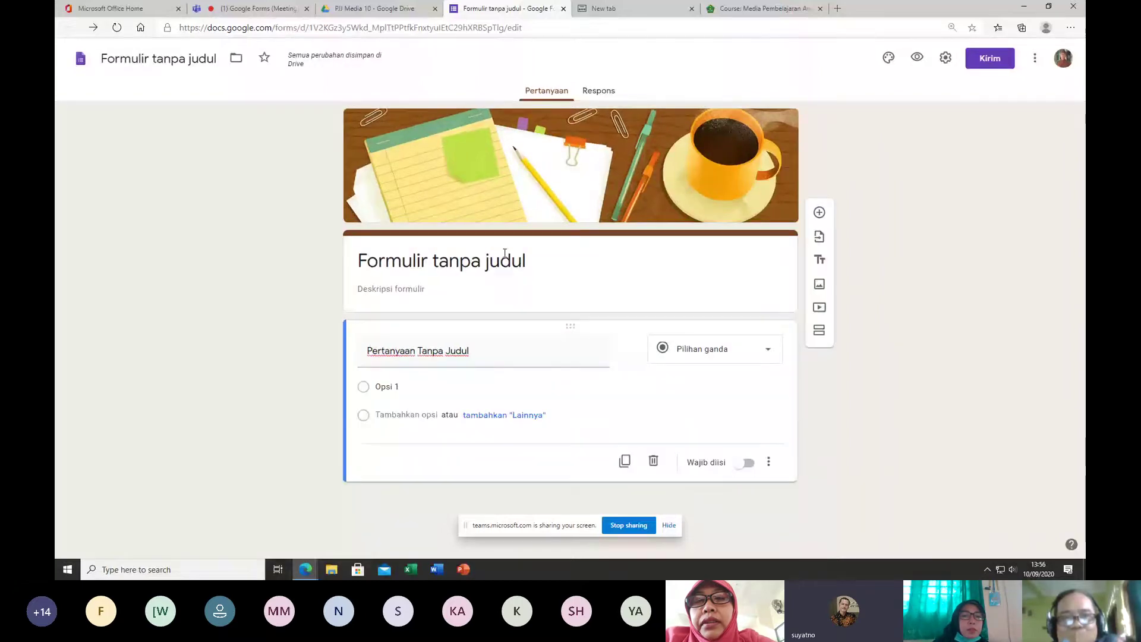
pyautogui.click(563, 9)
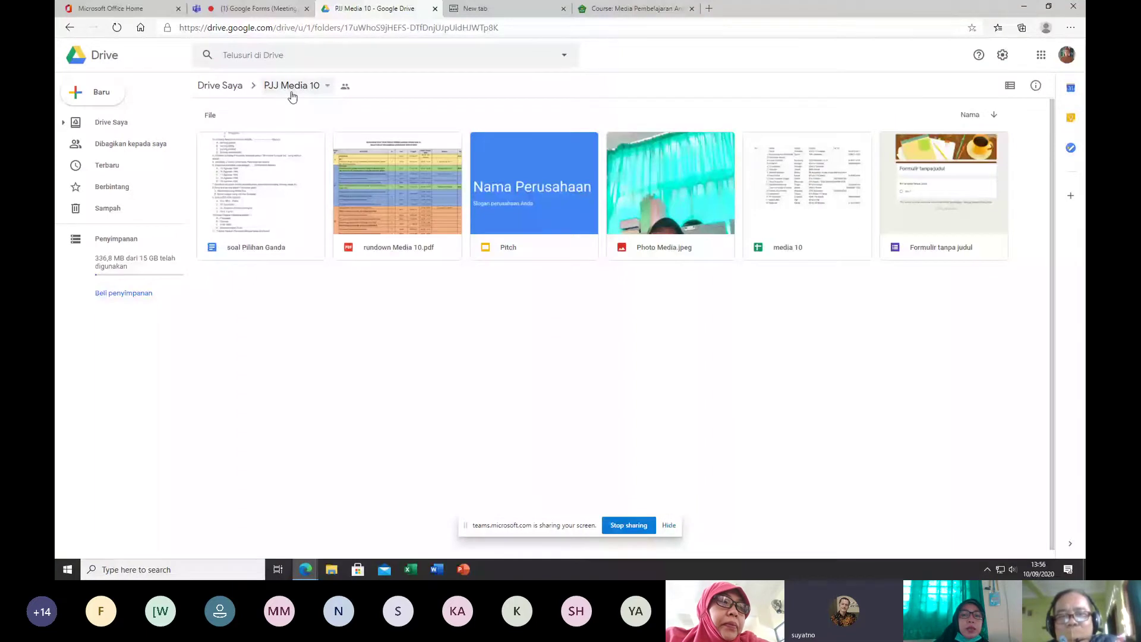
# Step: Create another blank Google Form in PJJ Media 10 via Lainnya > Google Formulir, confirming Buat dan Bagikan
pyautogui.rightClick(485, 321)
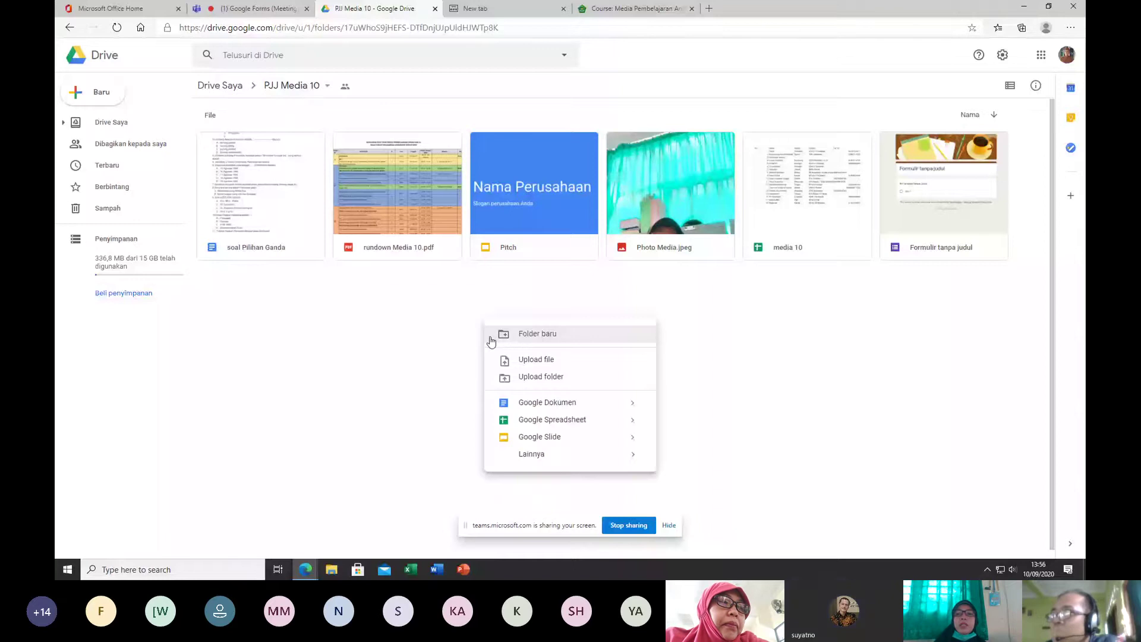
pyautogui.moveTo(624, 455)
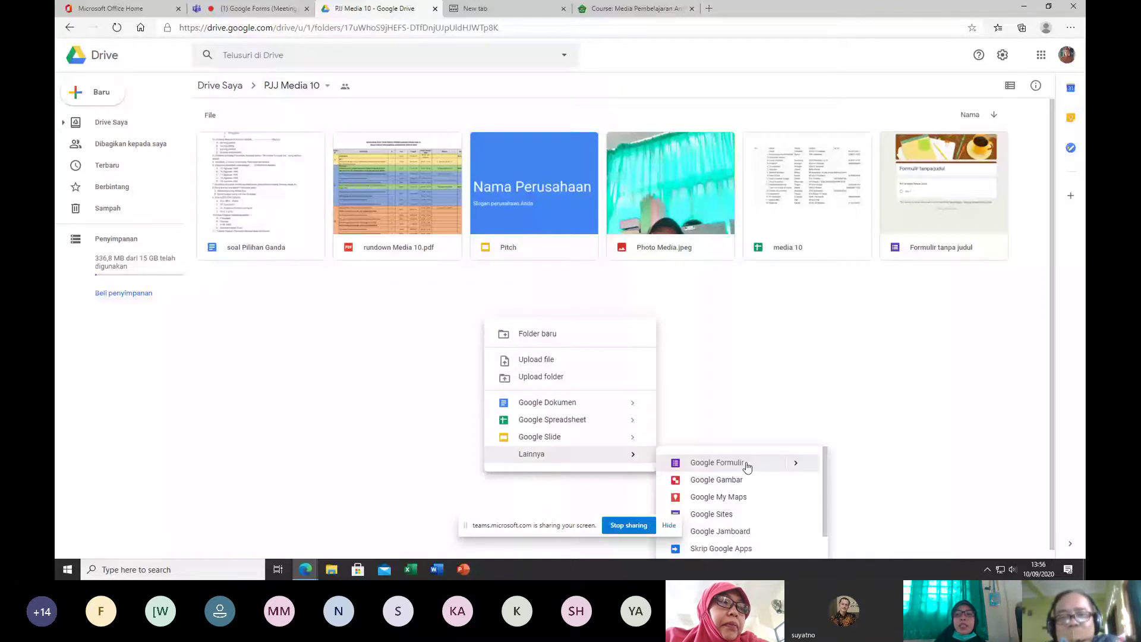
pyautogui.click(747, 464)
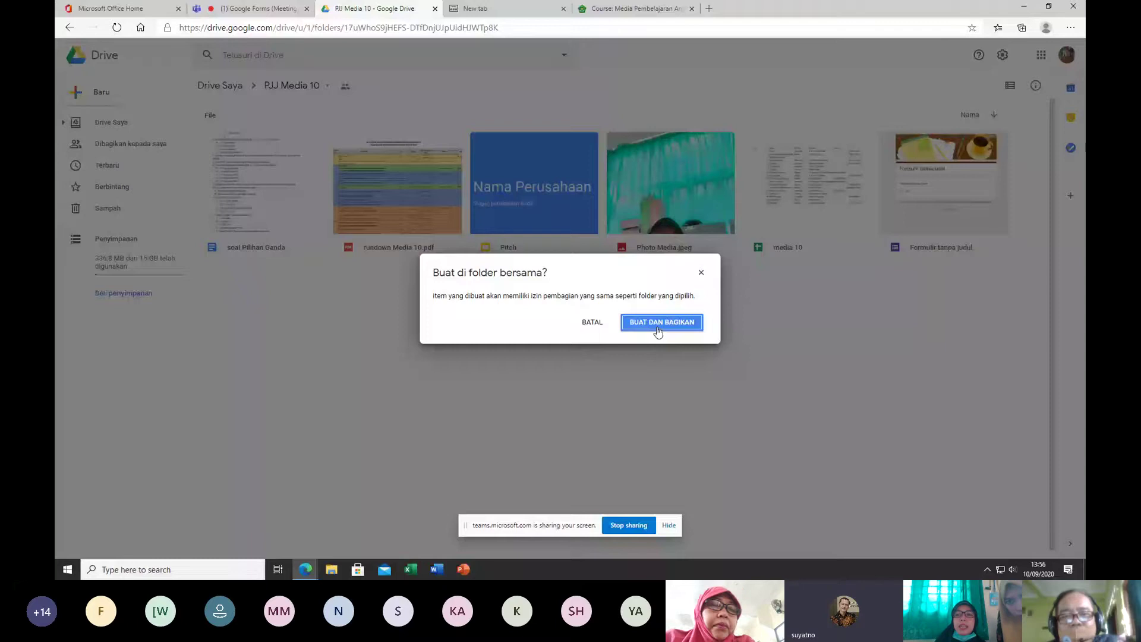
pyautogui.click(658, 328)
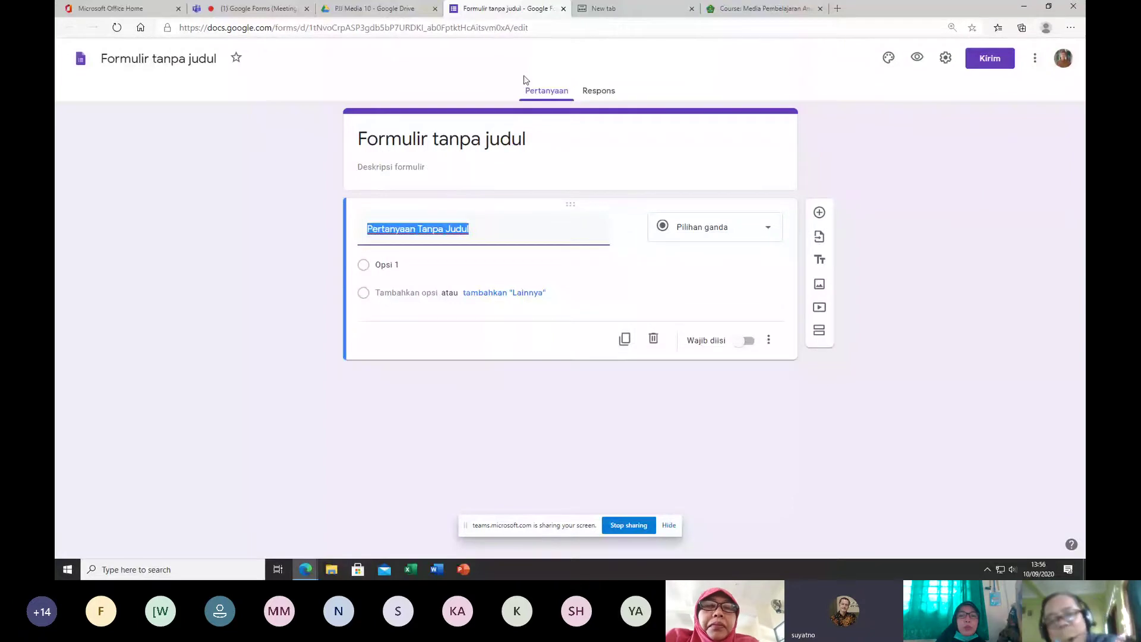
pyautogui.click(999, 201)
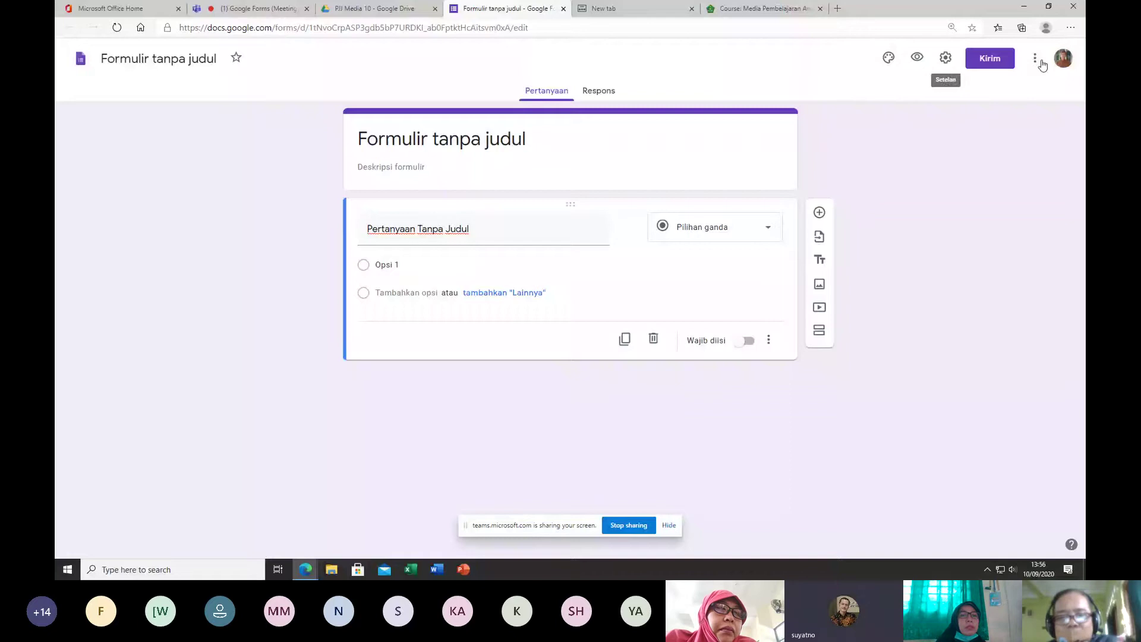
pyautogui.click(888, 59)
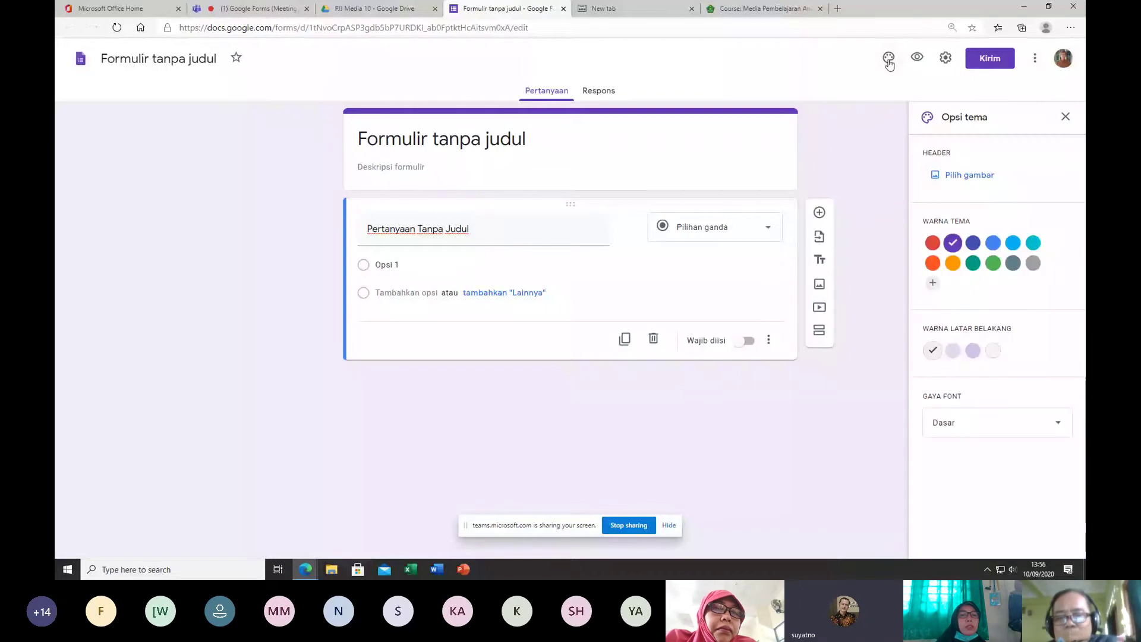
# Step: Try orange and green theme colours, then insert the desk-and-coffee header illustration from Kantor dan Sekolah
pyautogui.click(952, 263)
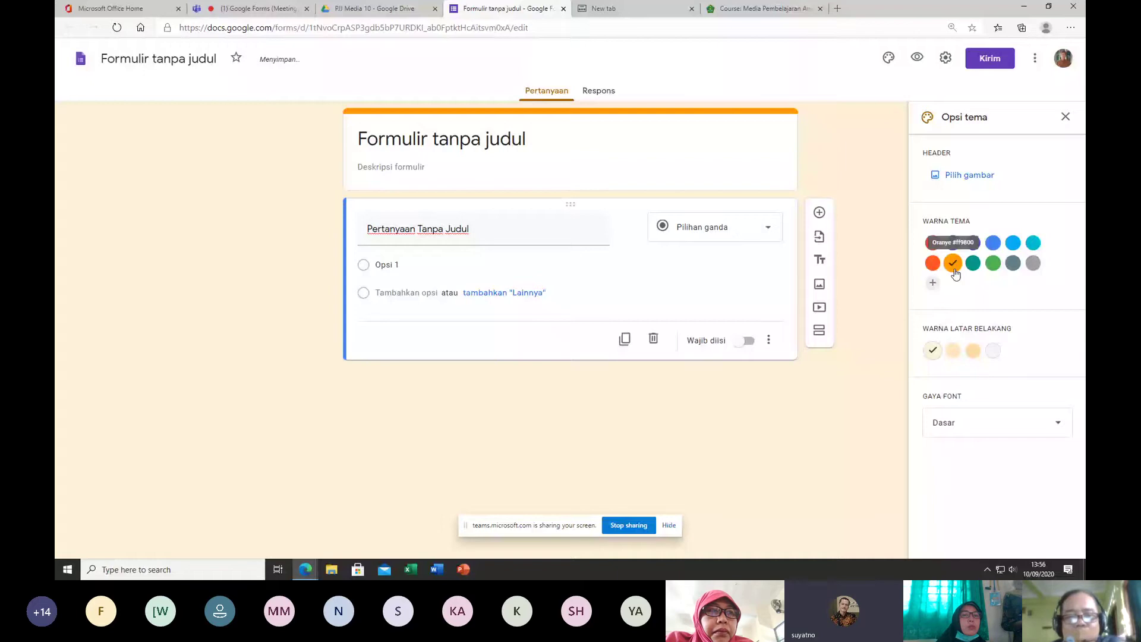
pyautogui.click(993, 263)
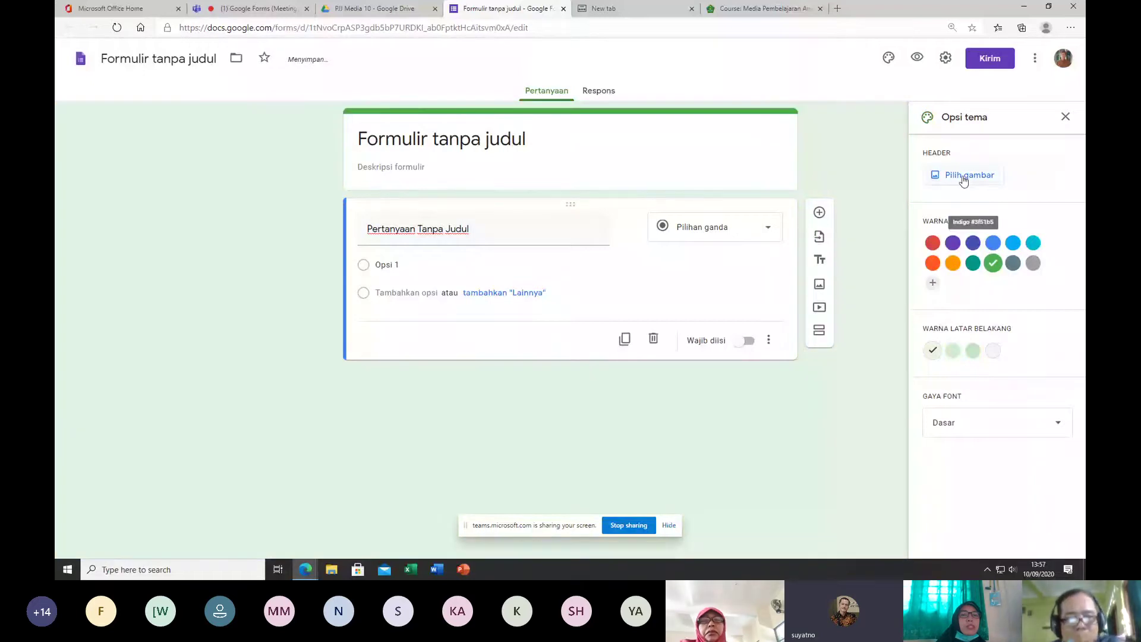
pyautogui.click(964, 179)
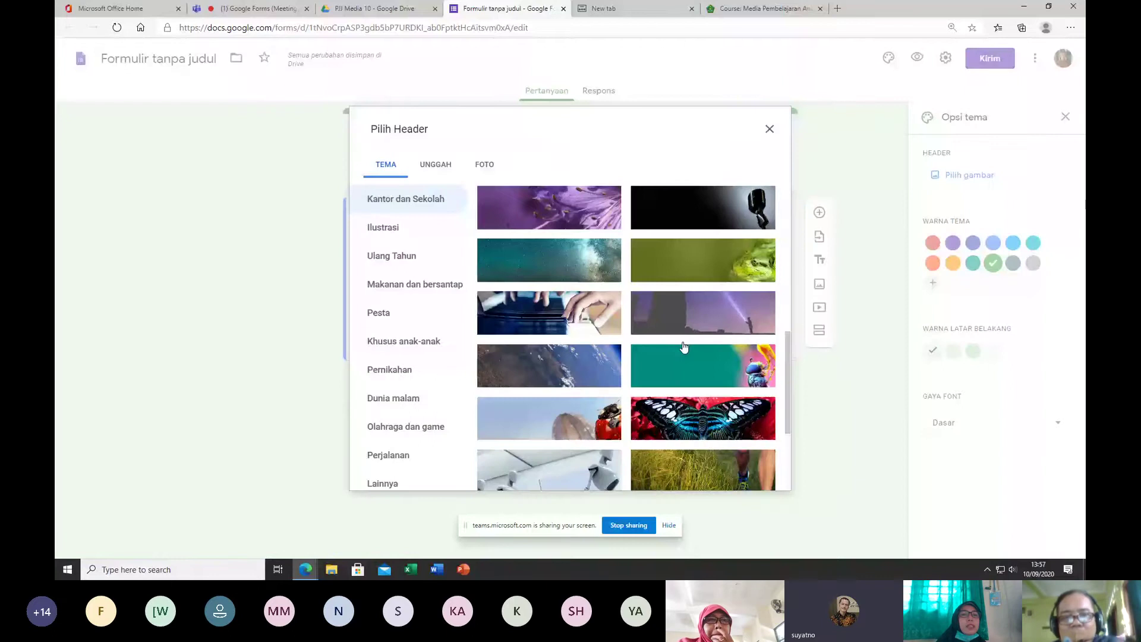
pyautogui.scroll(-4, 595, 404)
pyautogui.click(572, 445)
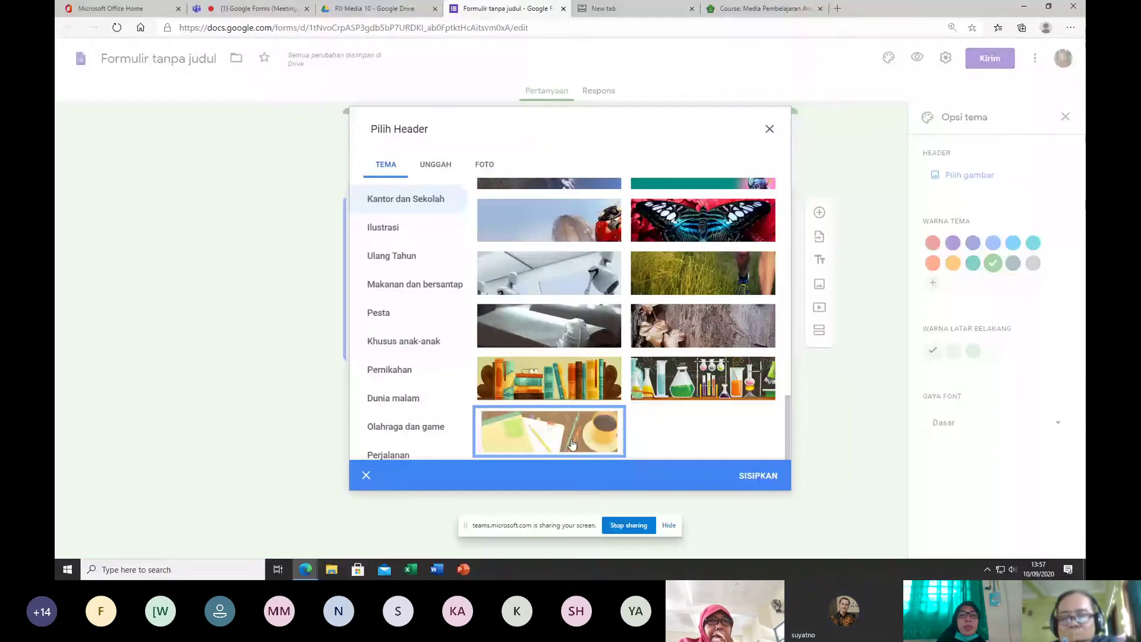
pyautogui.click(757, 476)
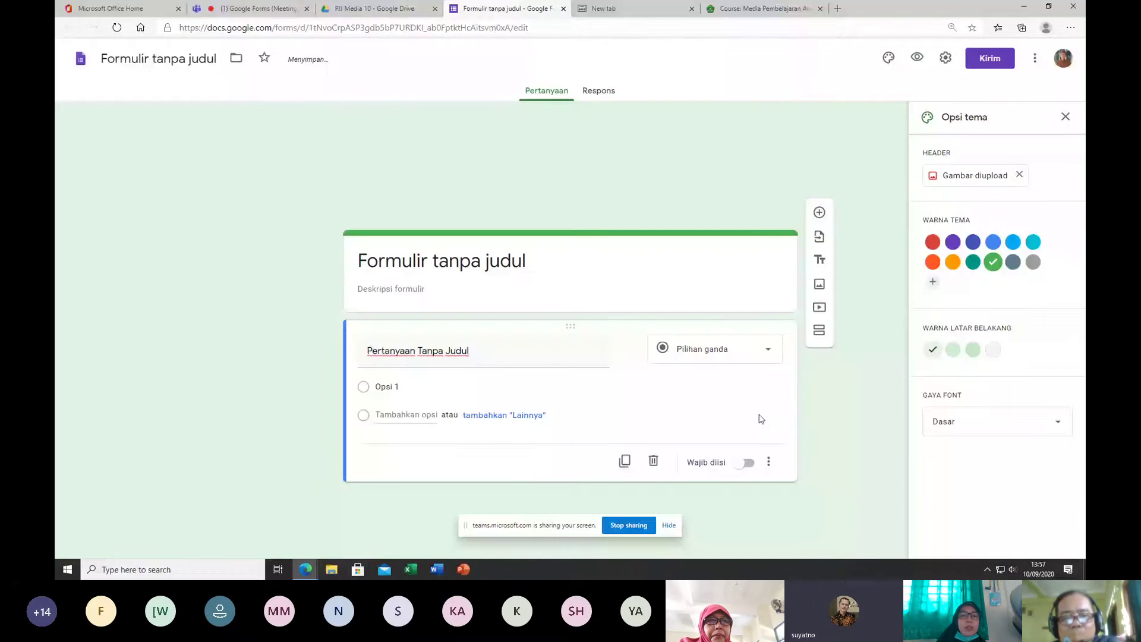
pyautogui.click(974, 175)
pyautogui.click(435, 164)
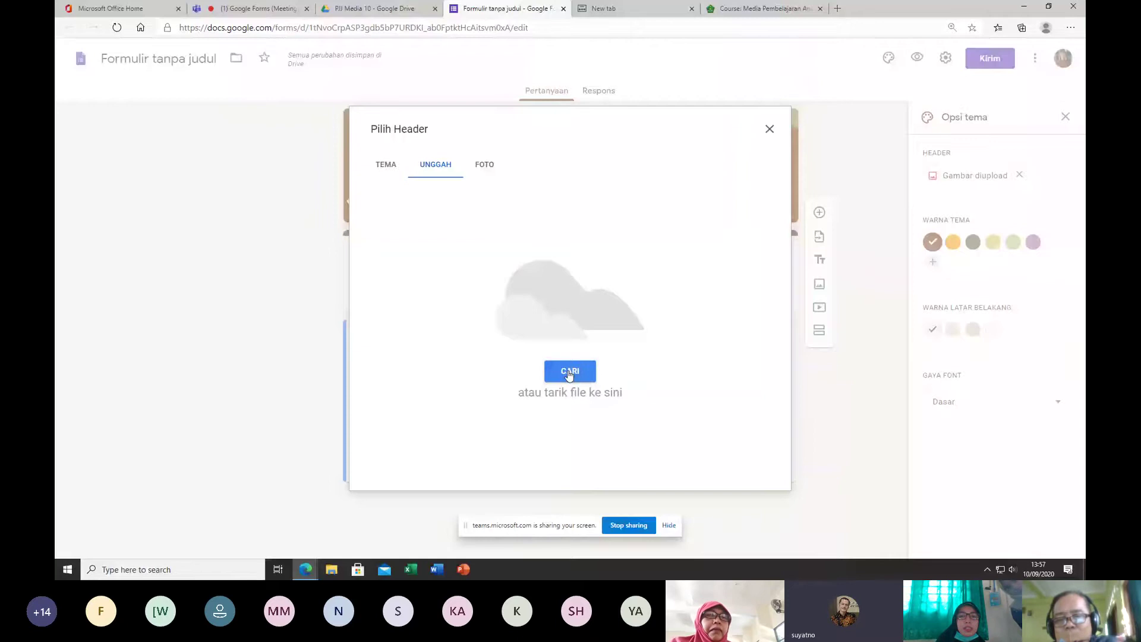
pyautogui.click(769, 131)
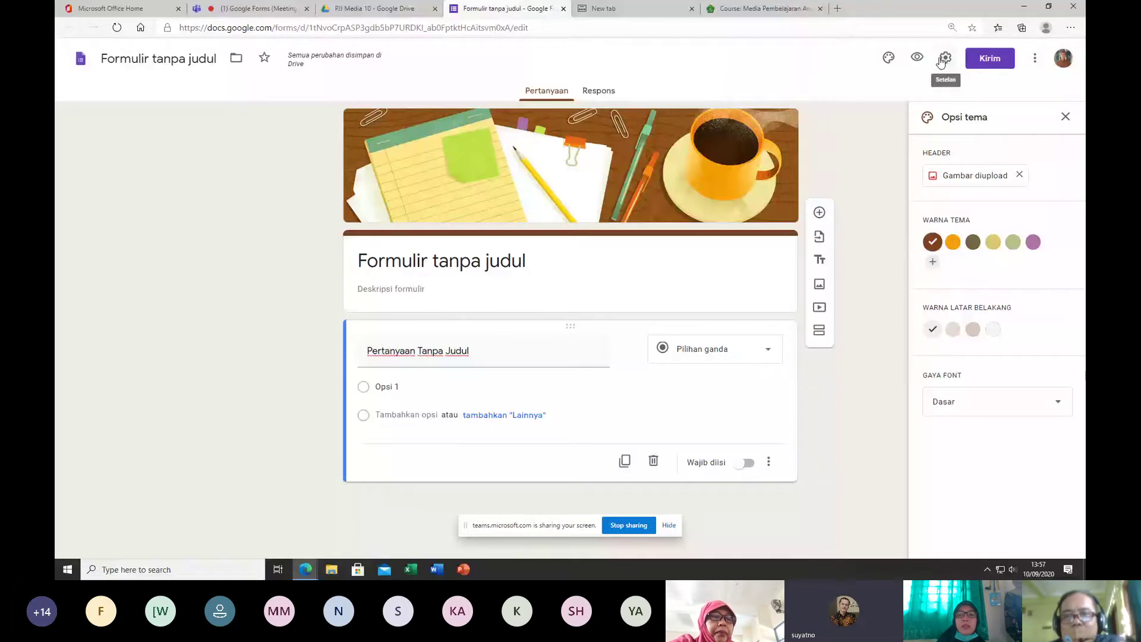
# Step: Open the form's Settings on the Presentasi tab
pyautogui.click(945, 59)
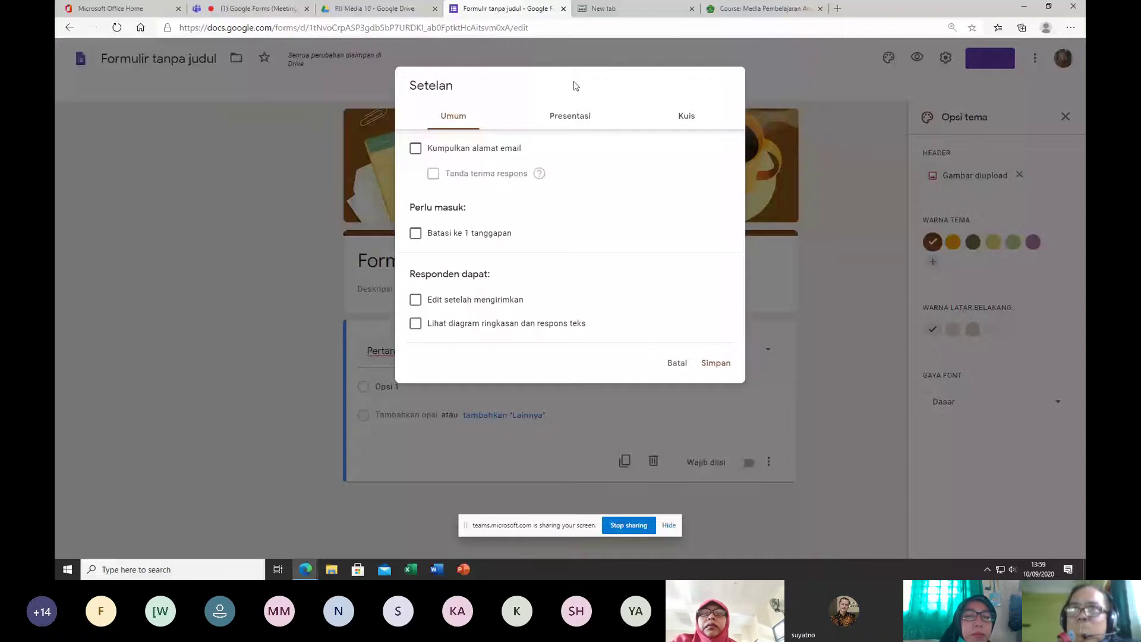
pyautogui.click(570, 116)
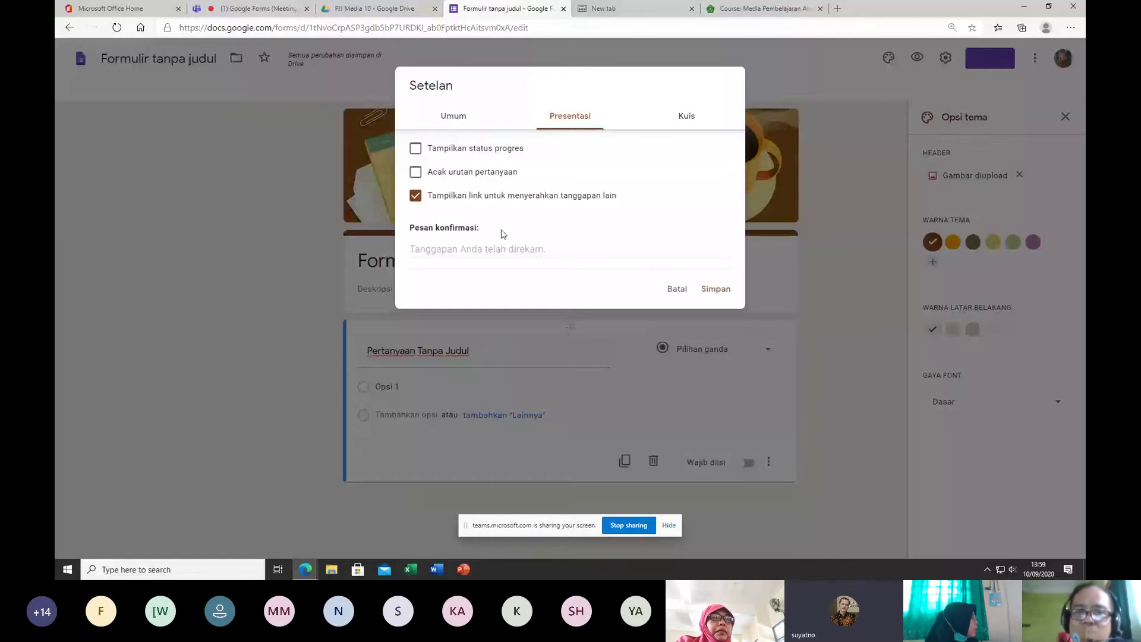
pyautogui.click(416, 249)
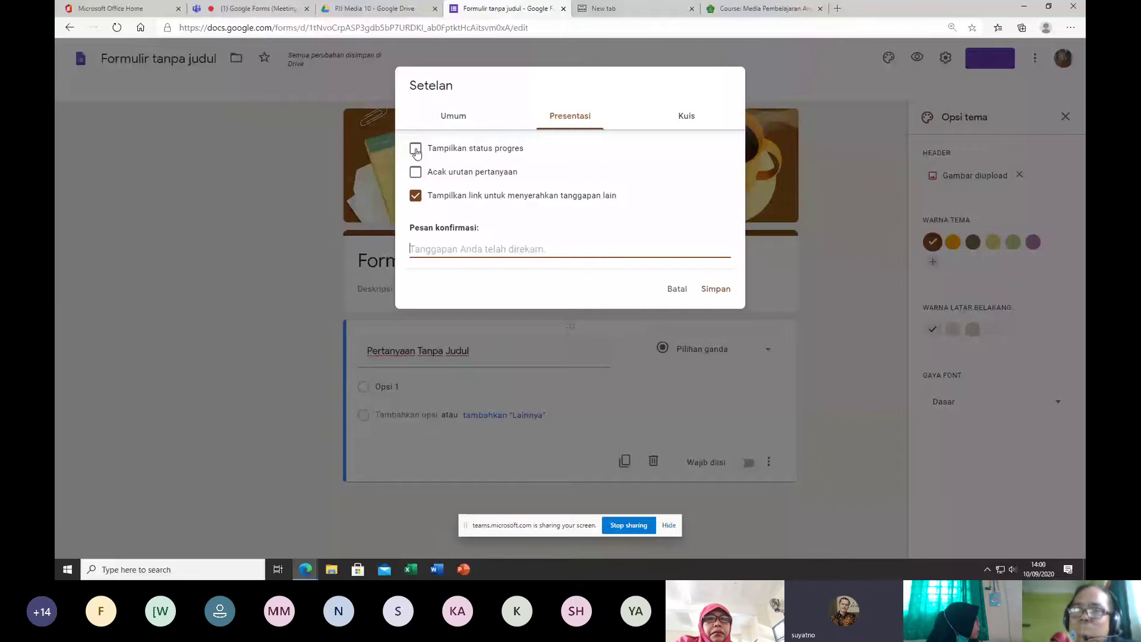
pyautogui.click(416, 150)
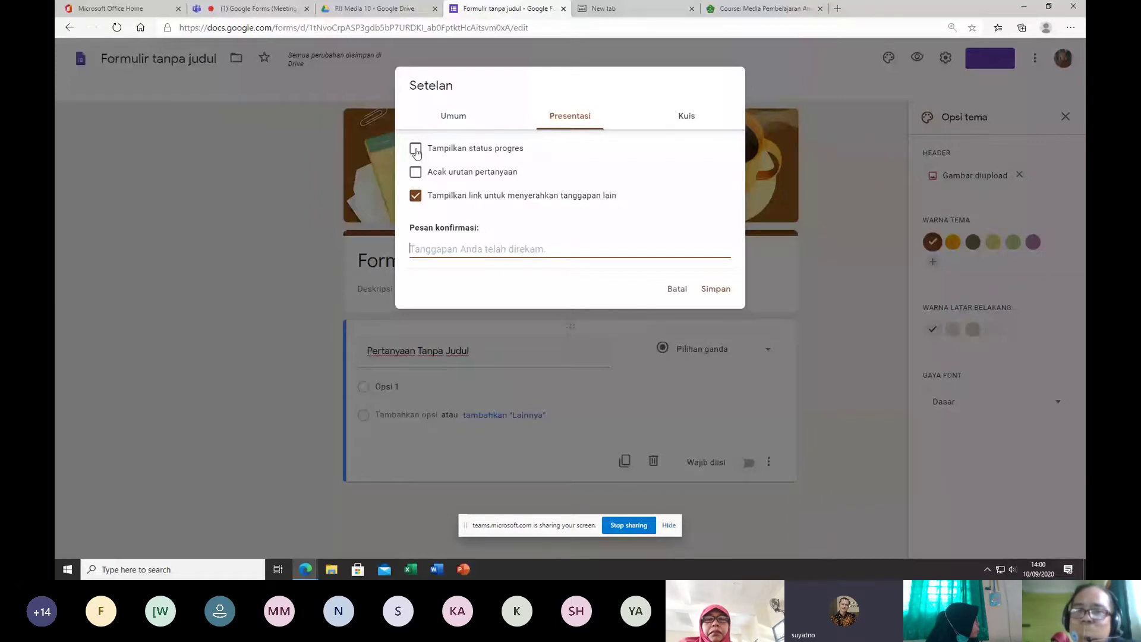
pyautogui.click(416, 151)
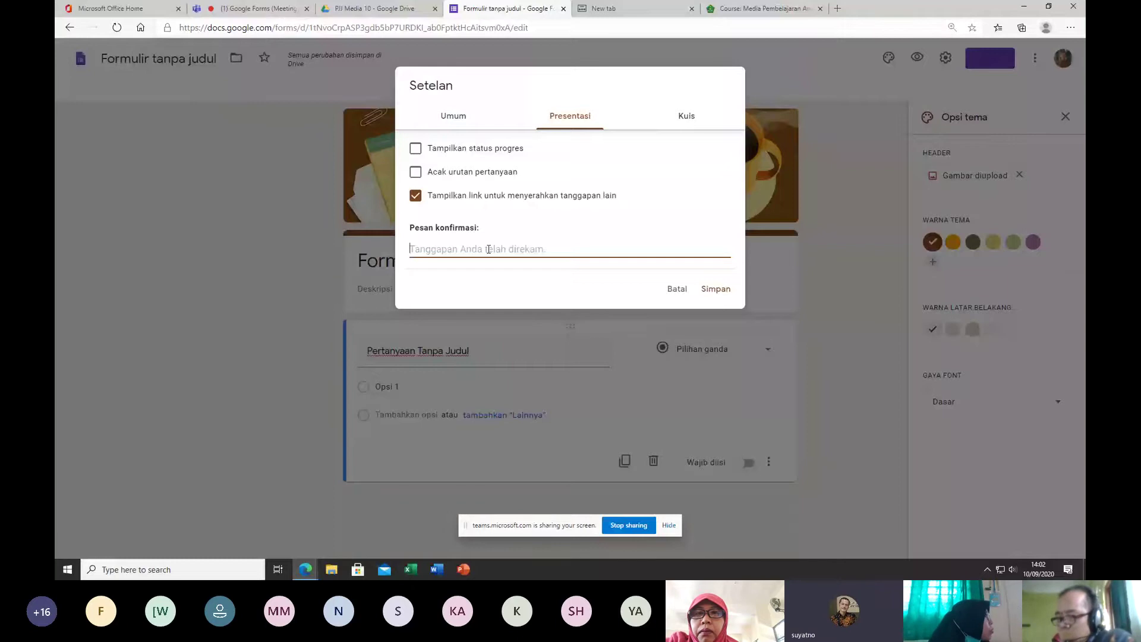
# Step: Set the Pesan konfirmasi to 'terimakasih, anda sudah mengerjakan soal' and go to the Kuis settings
pyautogui.write('teri')
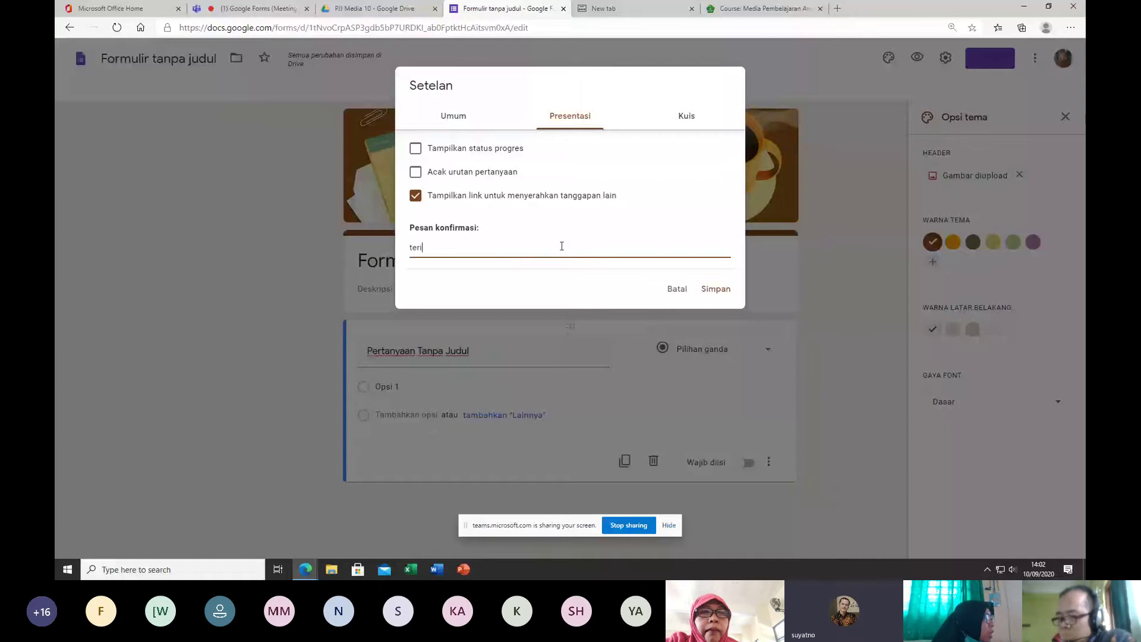
pyautogui.write('makasih, anda sudah men')
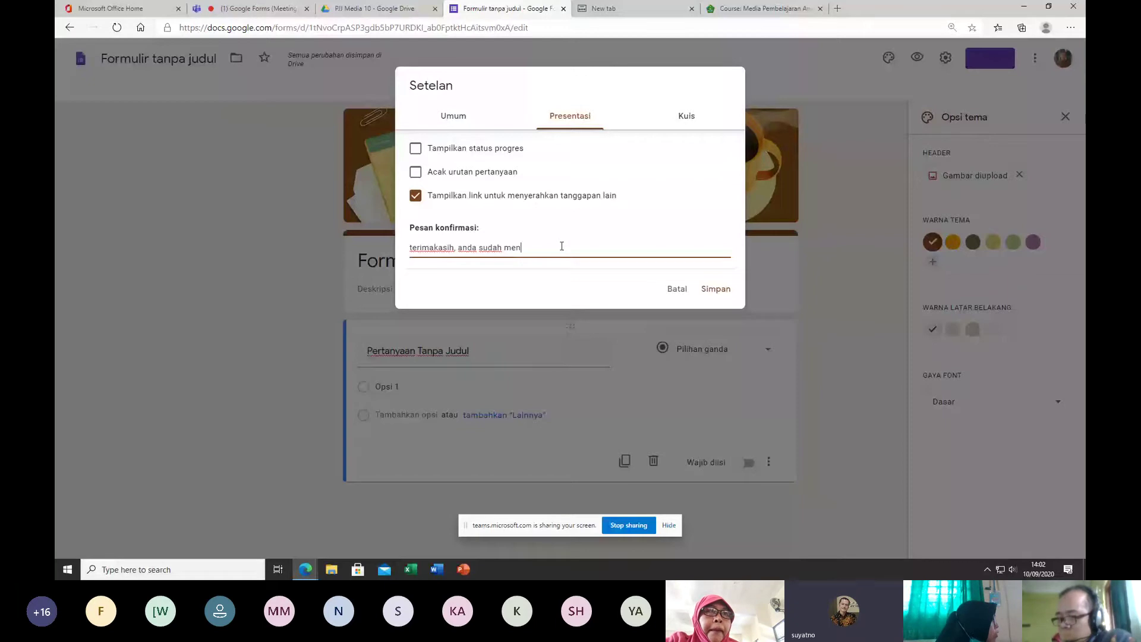
pyautogui.write('gerjakan soal')
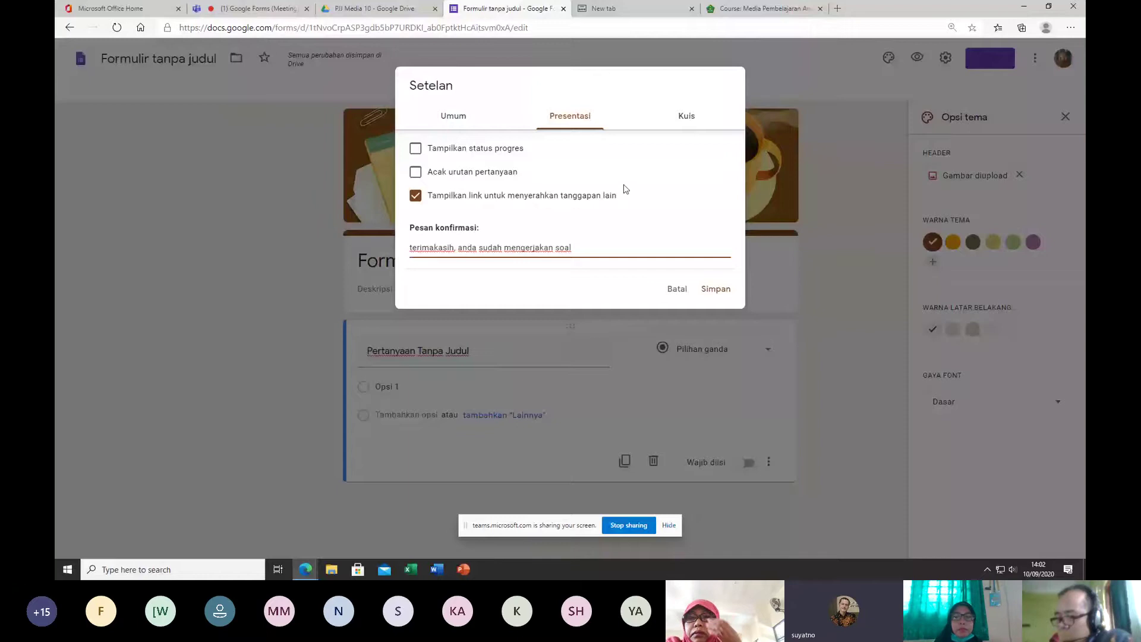
pyautogui.click(687, 119)
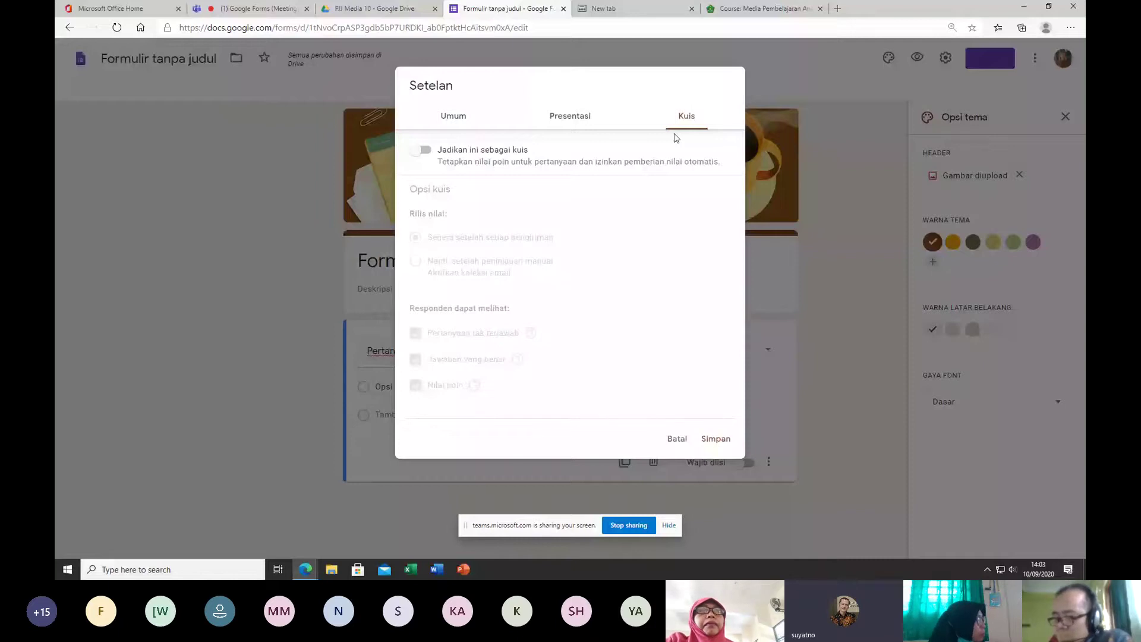
# Step: Switch on 'Jadikan ini sebagai kuis' with default immediate grade release, and save
pyautogui.click(423, 151)
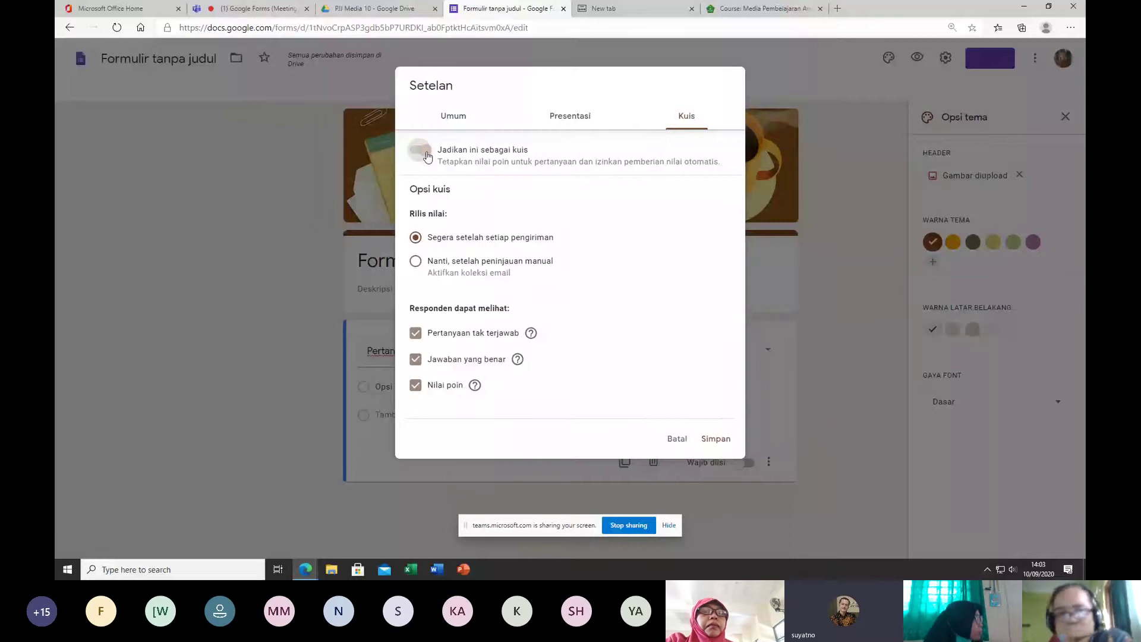
pyautogui.click(428, 154)
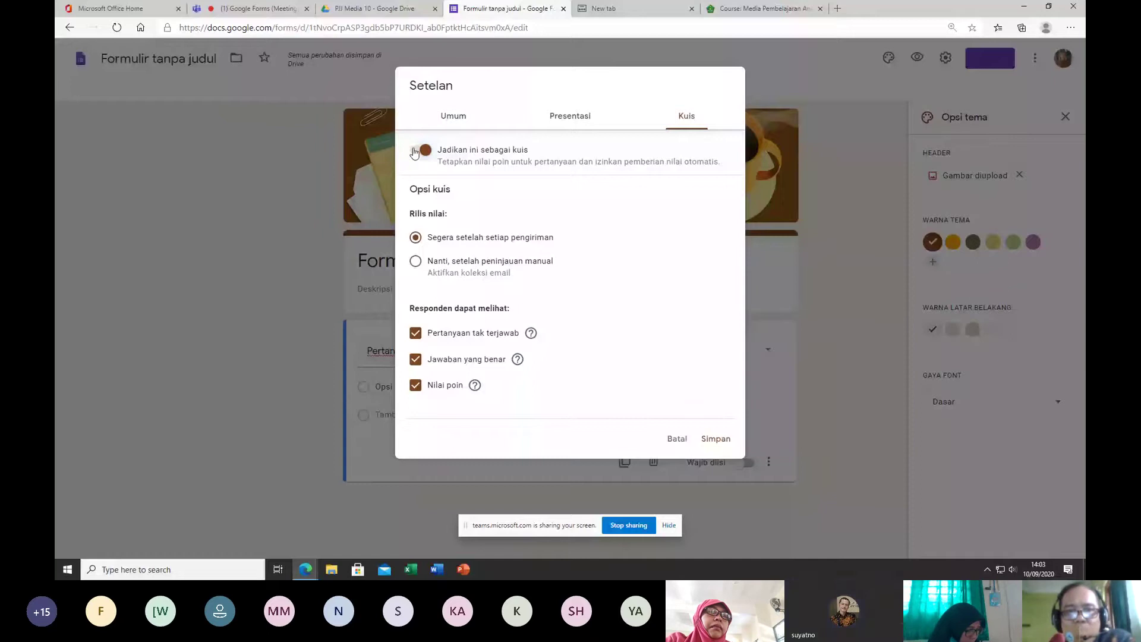
pyautogui.click(415, 152)
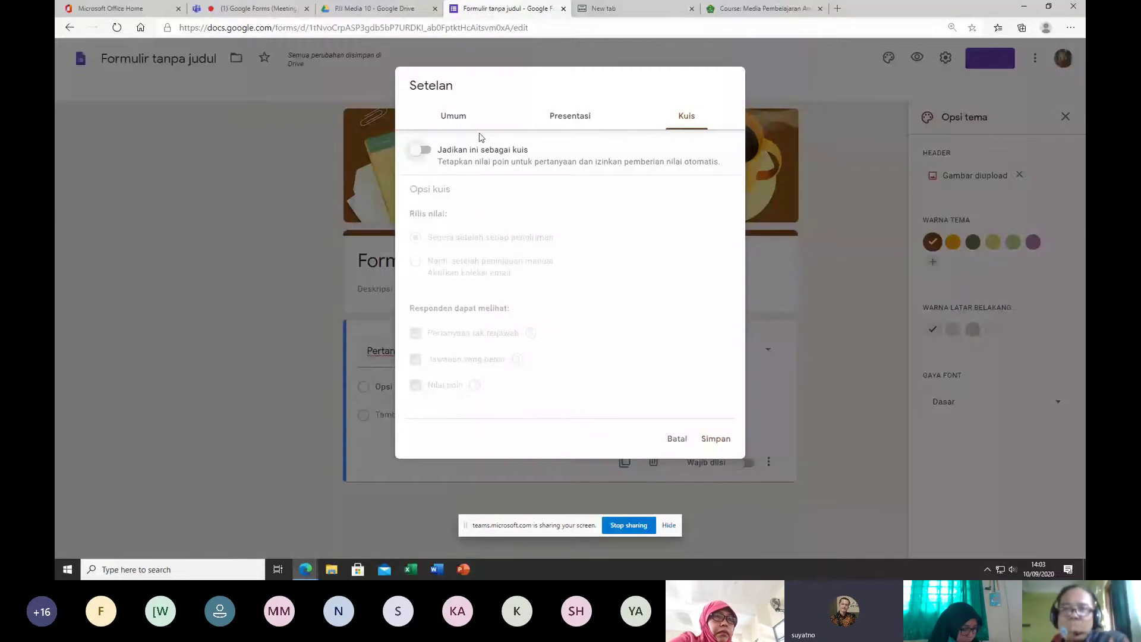
pyautogui.click(423, 150)
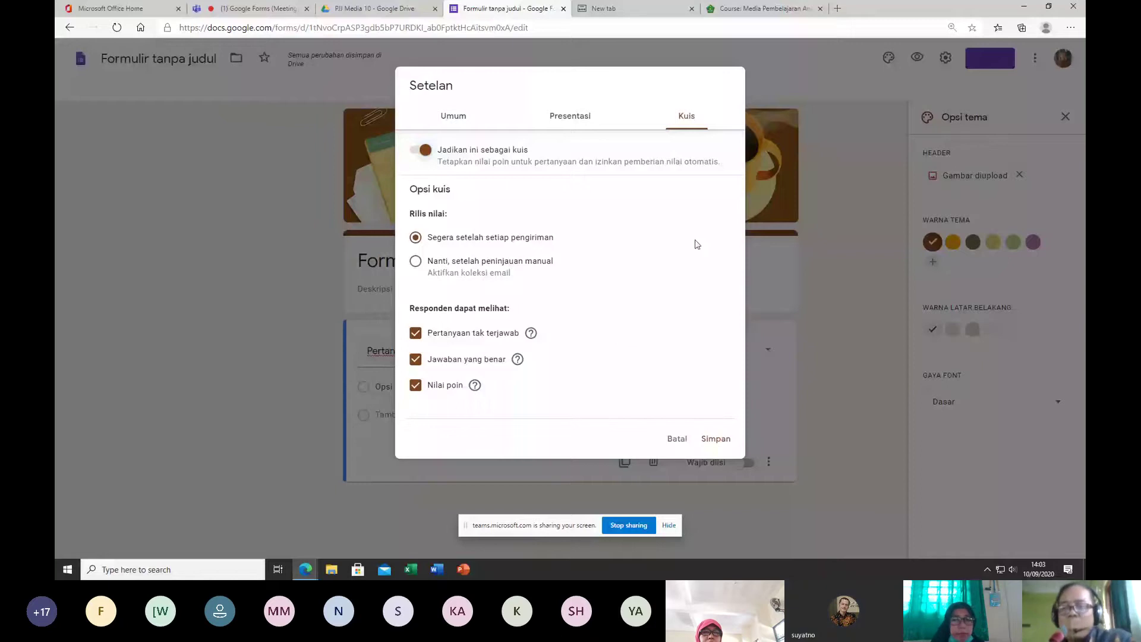
pyautogui.click(713, 440)
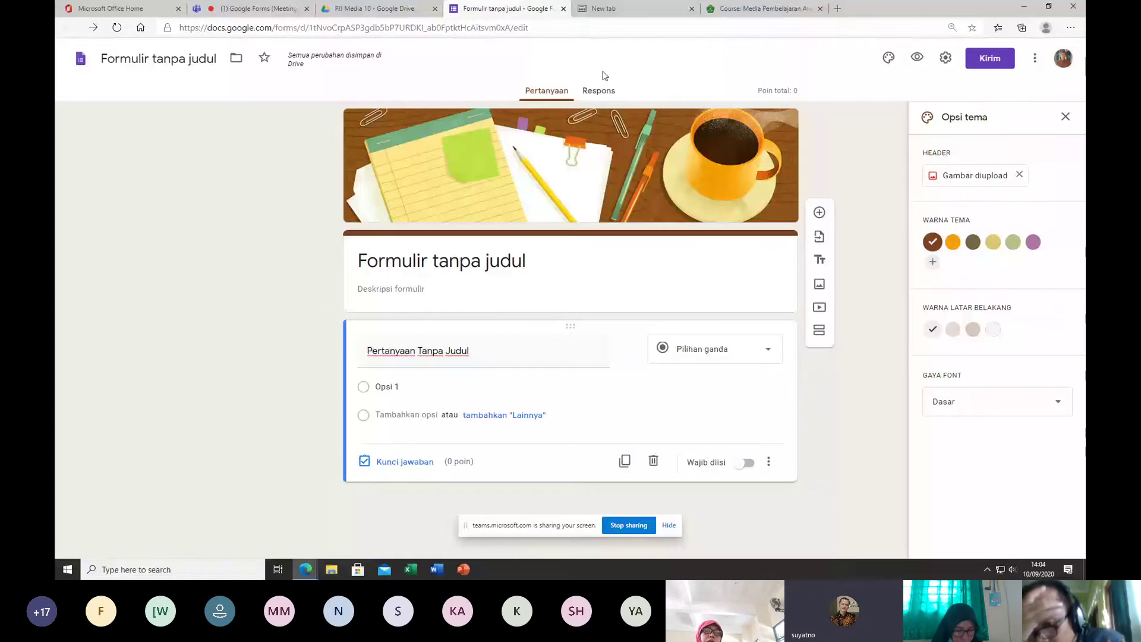
# Step: Close the 'Opsi tema' side panel so only the quiz form is visible
pyautogui.click(1065, 117)
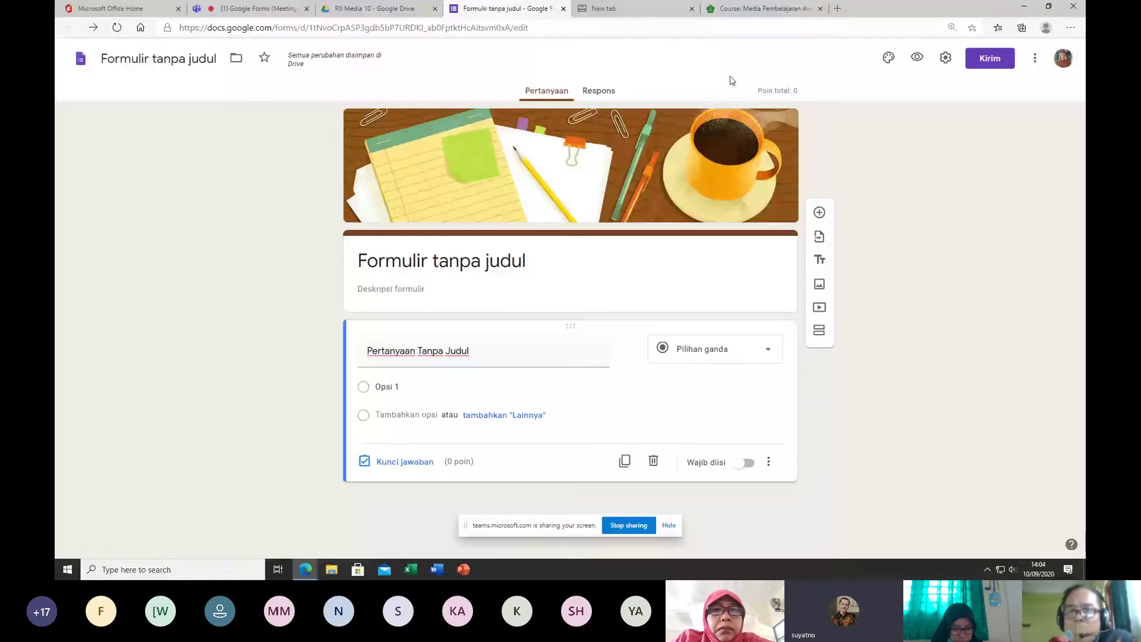
# Step: Open the Send form dialog and select the form's shareable link
pyautogui.click(990, 59)
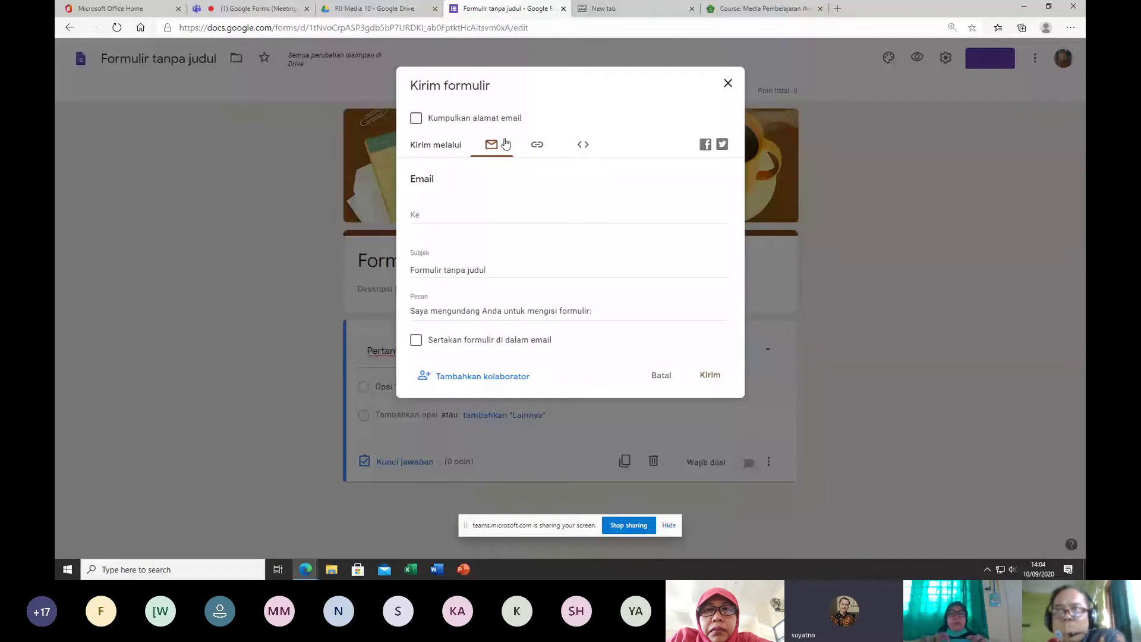
pyautogui.click(523, 215)
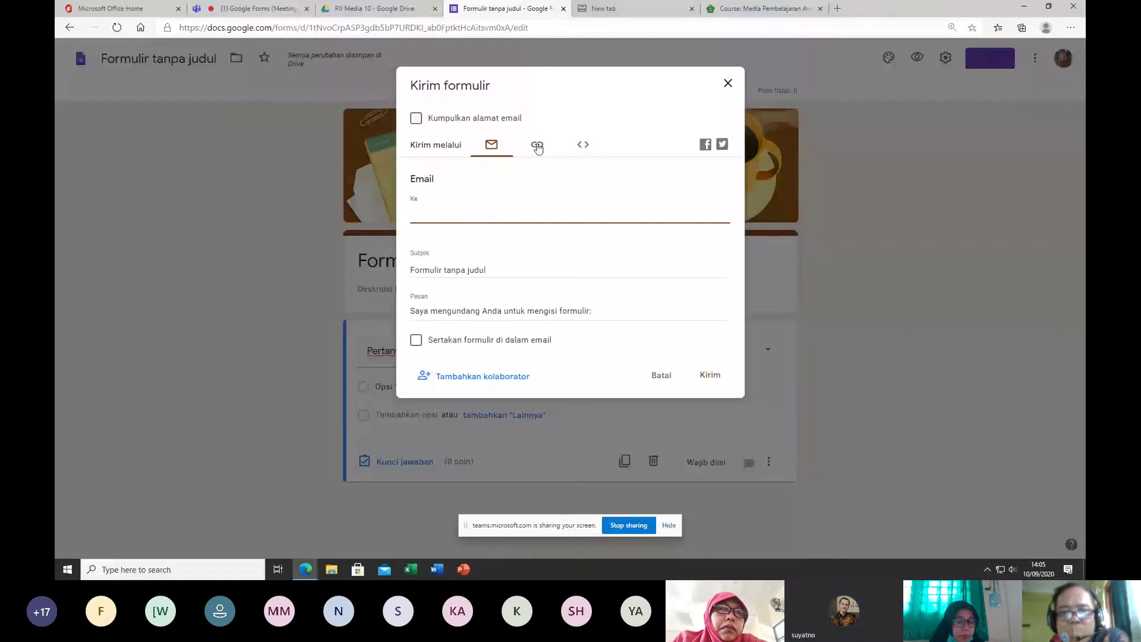
pyautogui.click(538, 146)
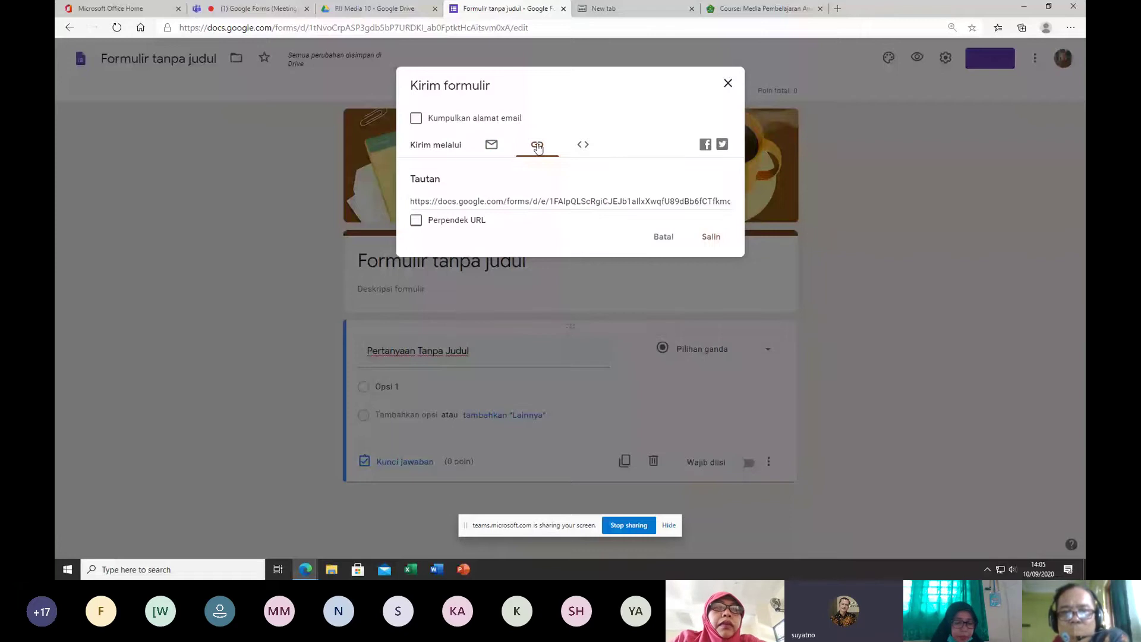
pyautogui.click(669, 207)
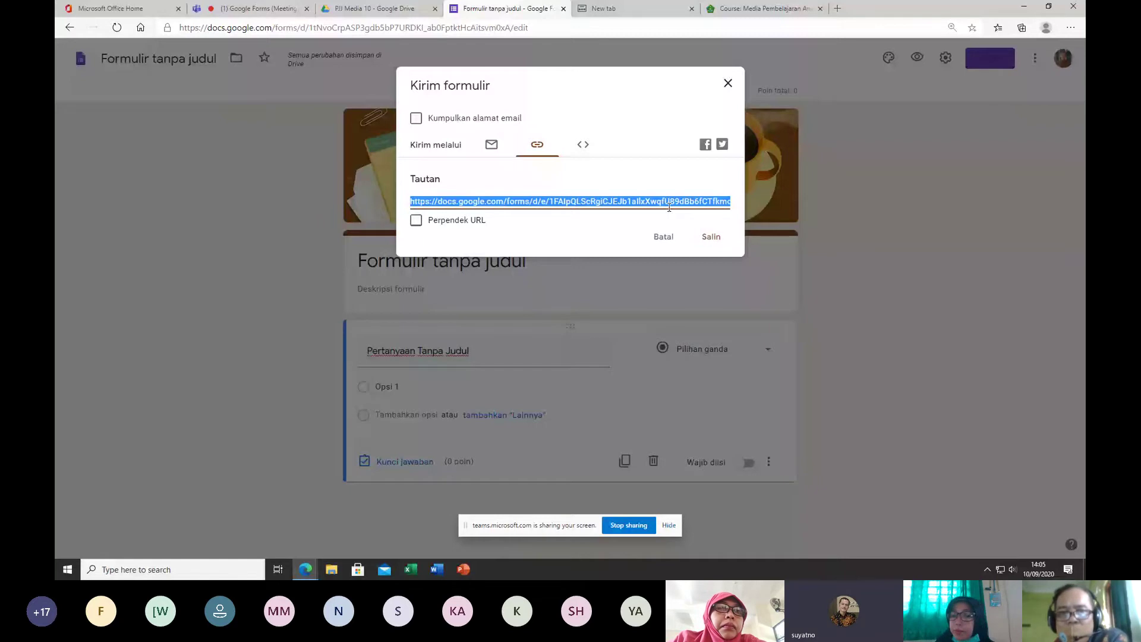
# Step: View the 640 × 377 px embed HTML code, then close the Send form dialog
pyautogui.click(585, 146)
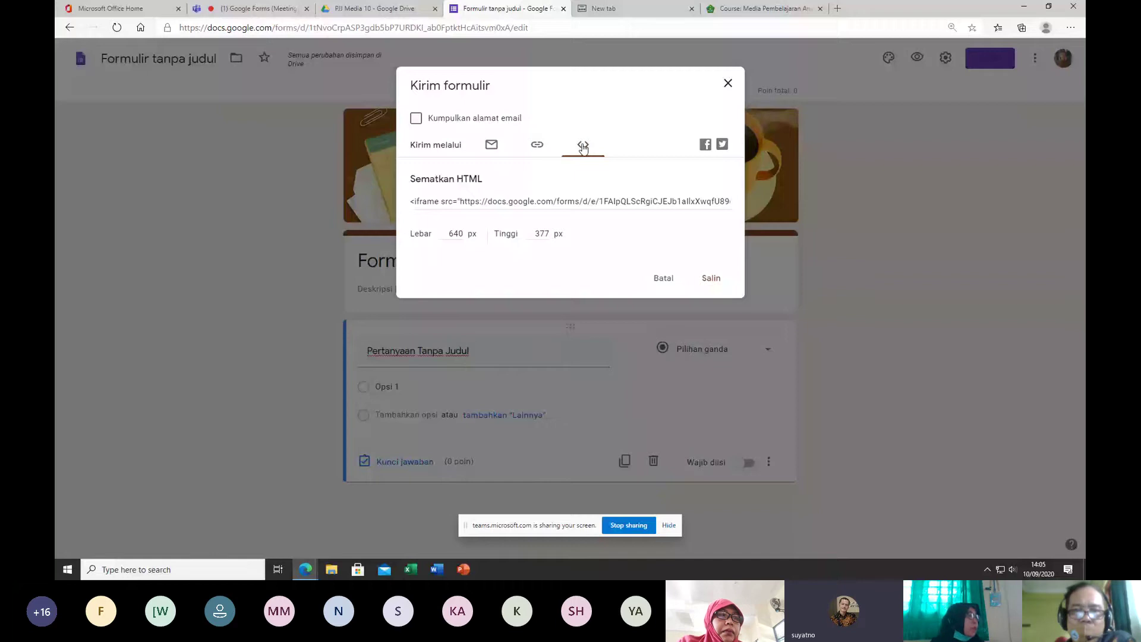
pyautogui.click(557, 196)
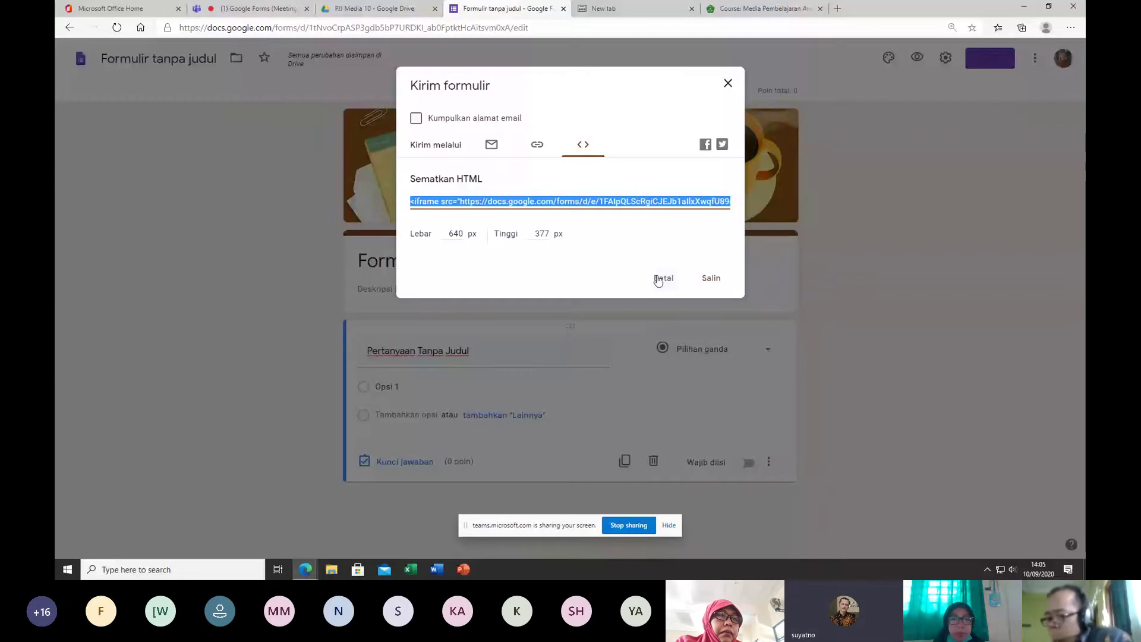
pyautogui.click(732, 86)
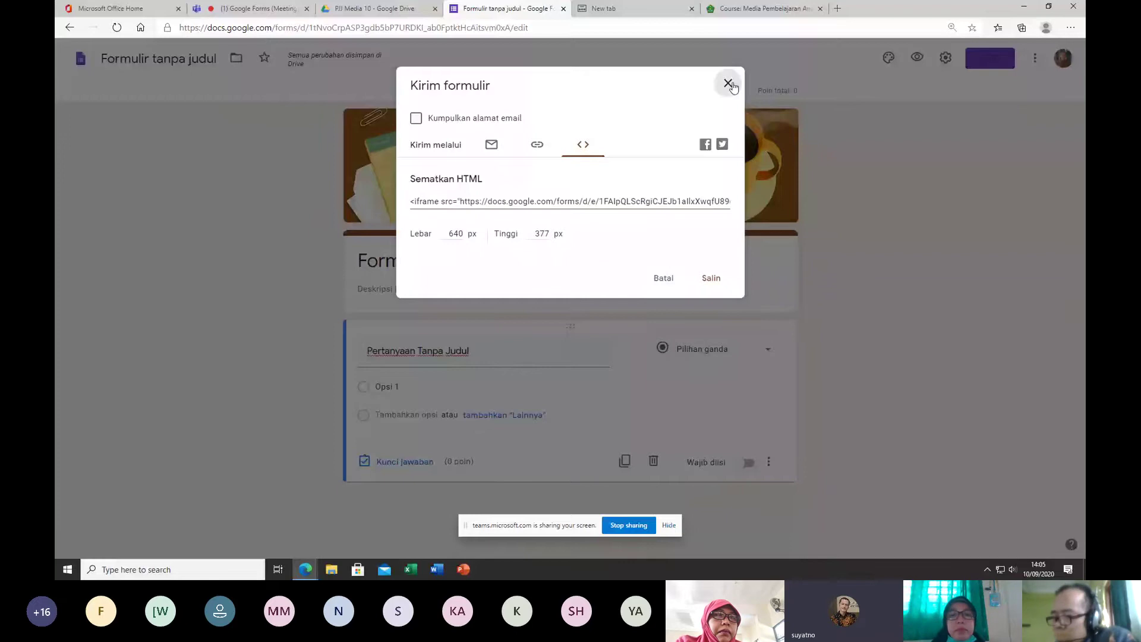
pyautogui.click(730, 84)
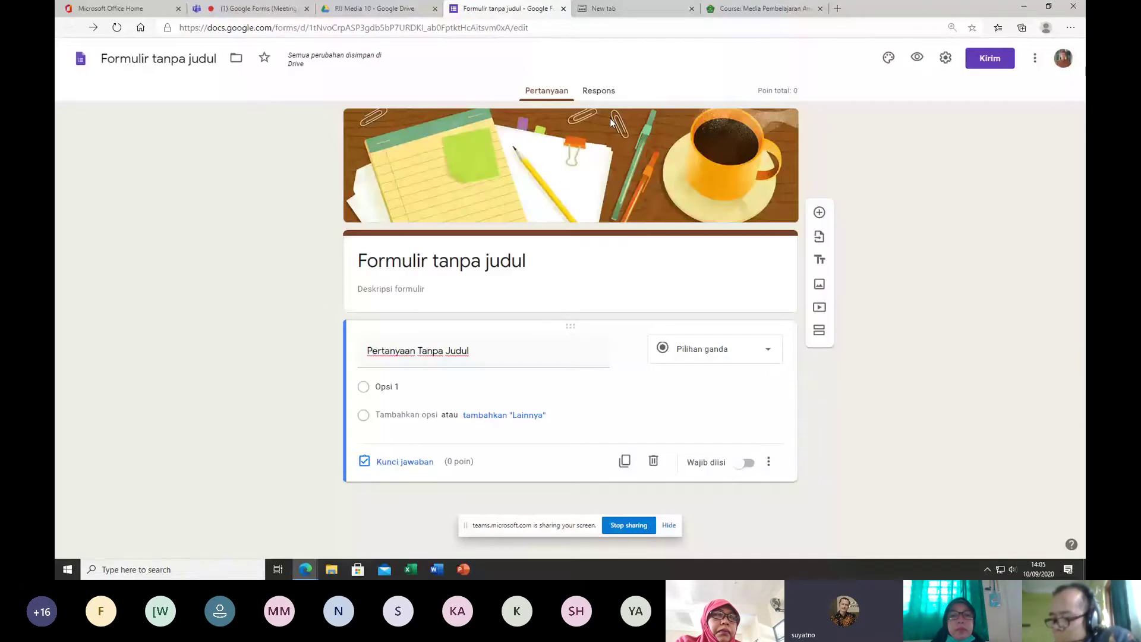
# Step: Show the More options menu listing Buat salinan, Cetak, Editor skrip, Add-on and Preferensi
pyautogui.click(1035, 58)
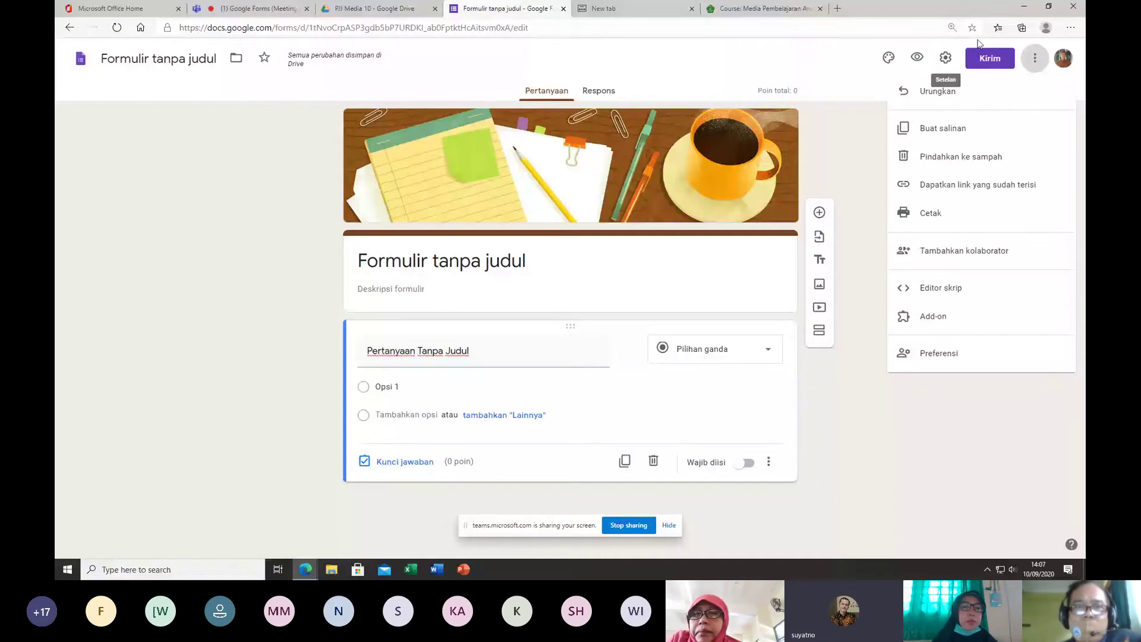
# Step: Close the More menu, check Respons shows 0 tanggapan, and return to Pertanyaan
pyautogui.click(879, 68)
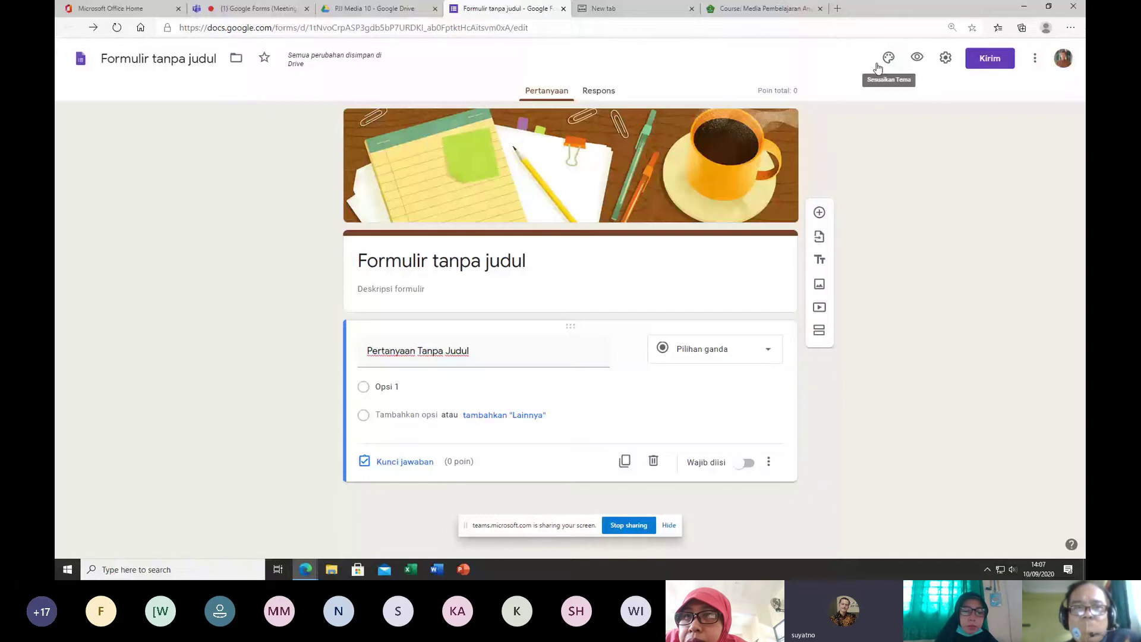
pyautogui.click(598, 92)
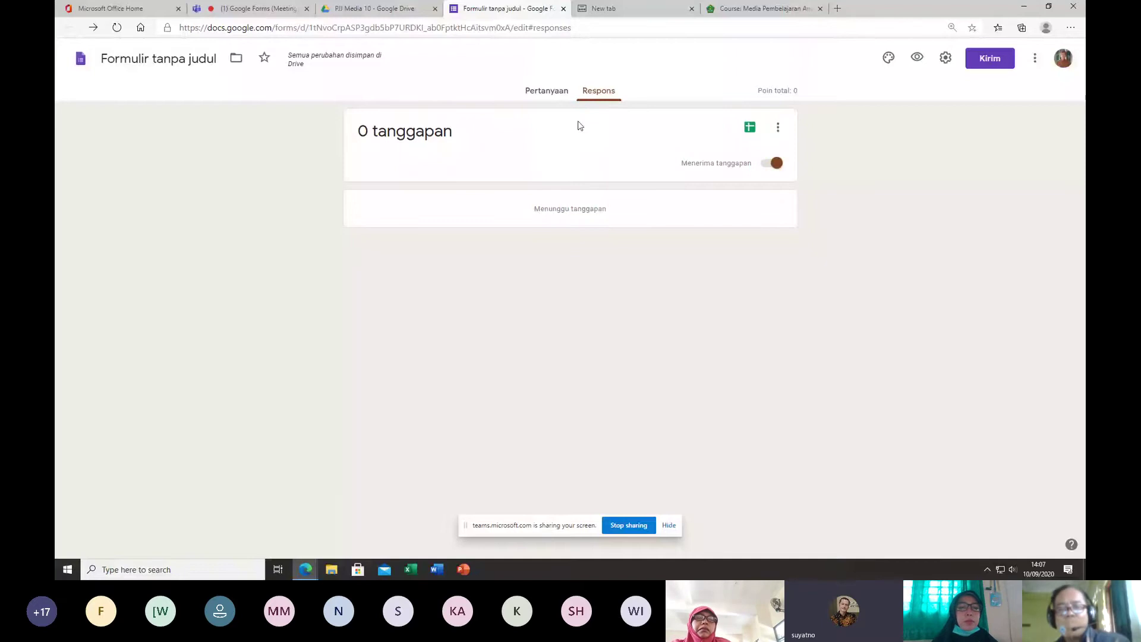
pyautogui.click(548, 92)
pyautogui.click(156, 60)
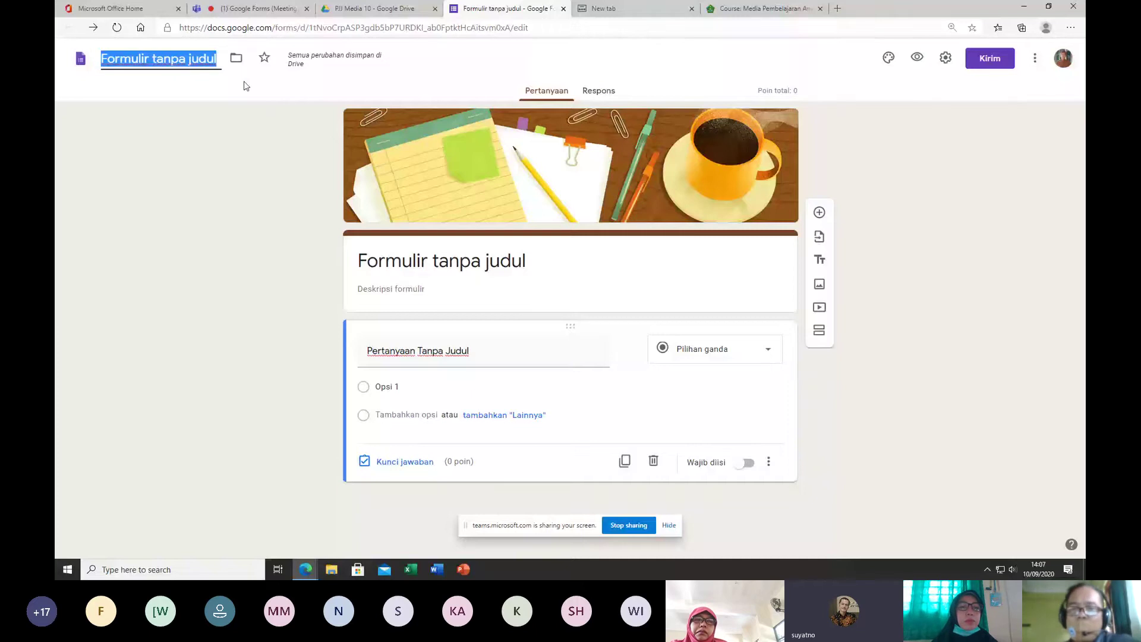
# Step: Title the form heading and document name 'Penilaian Tengah Semester'
pyautogui.click(558, 266)
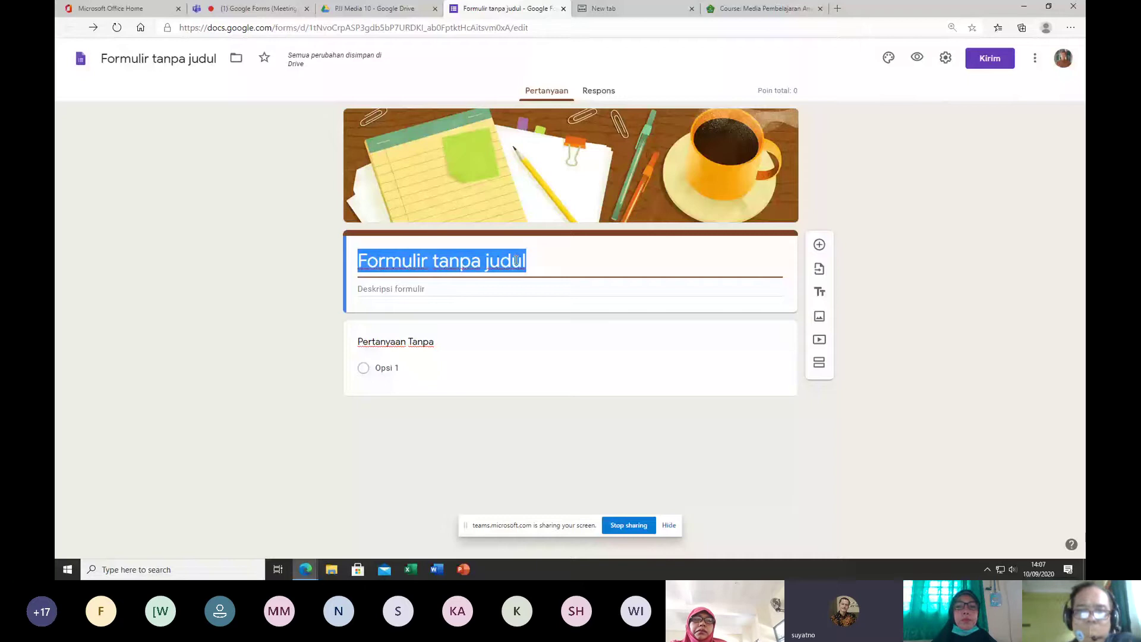
pyautogui.write('Pe')
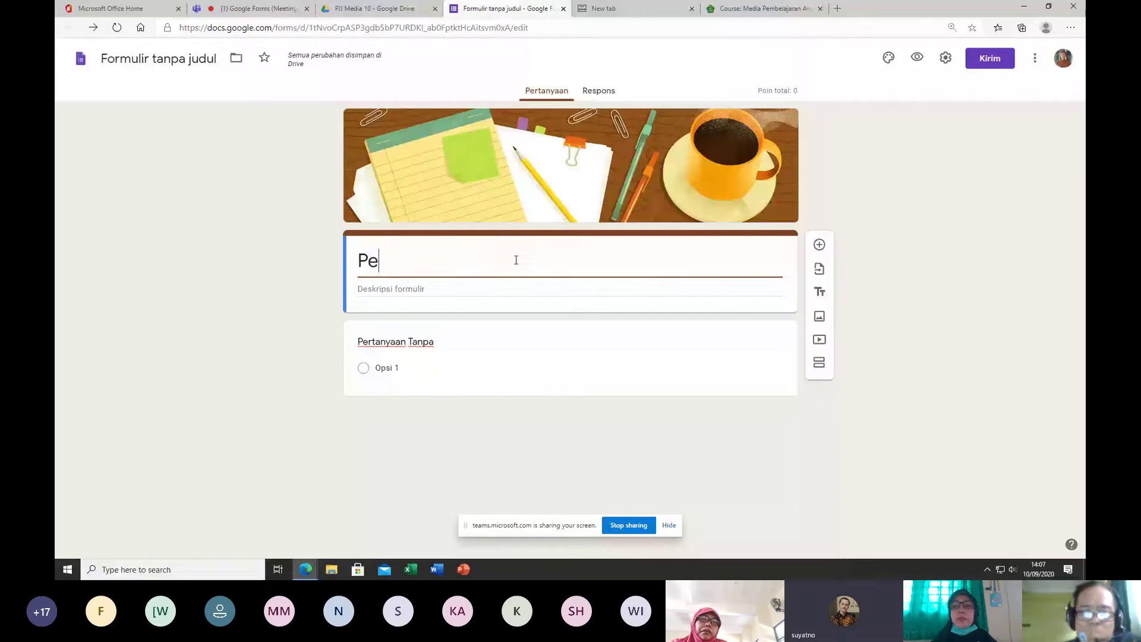
pyautogui.write('nilaian Tengah')
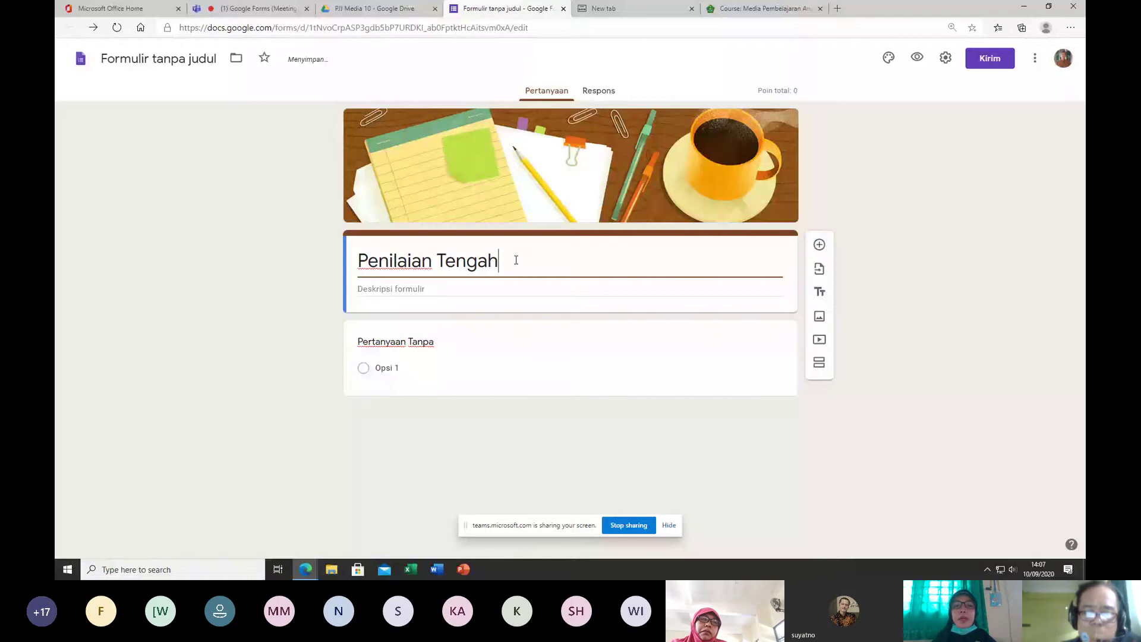
pyautogui.write(' Seme')
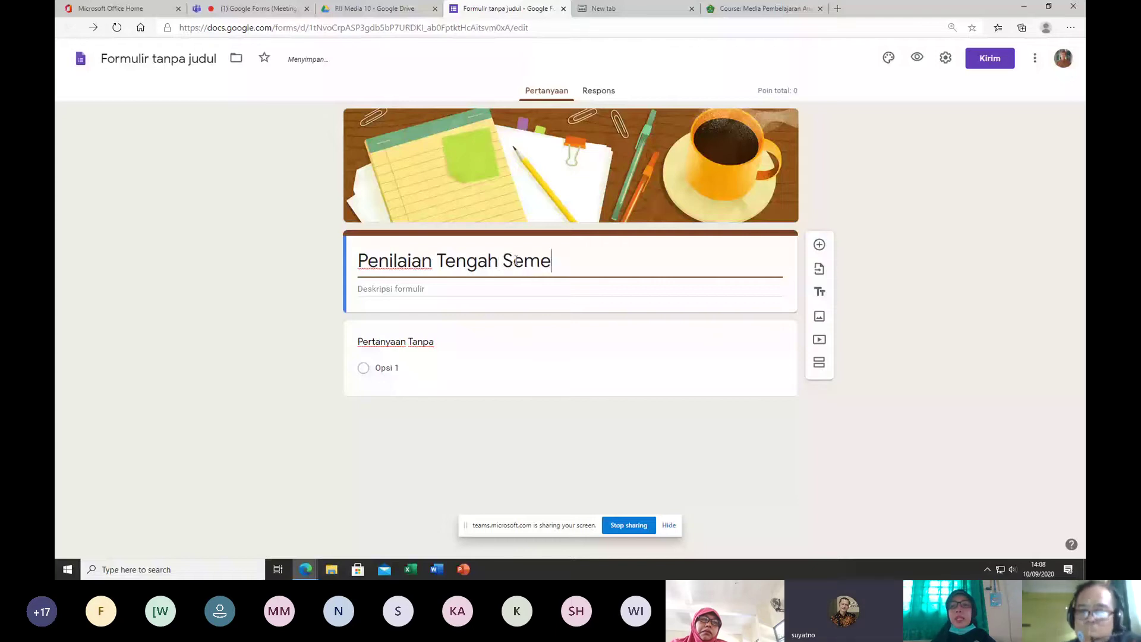
pyautogui.write('ster')
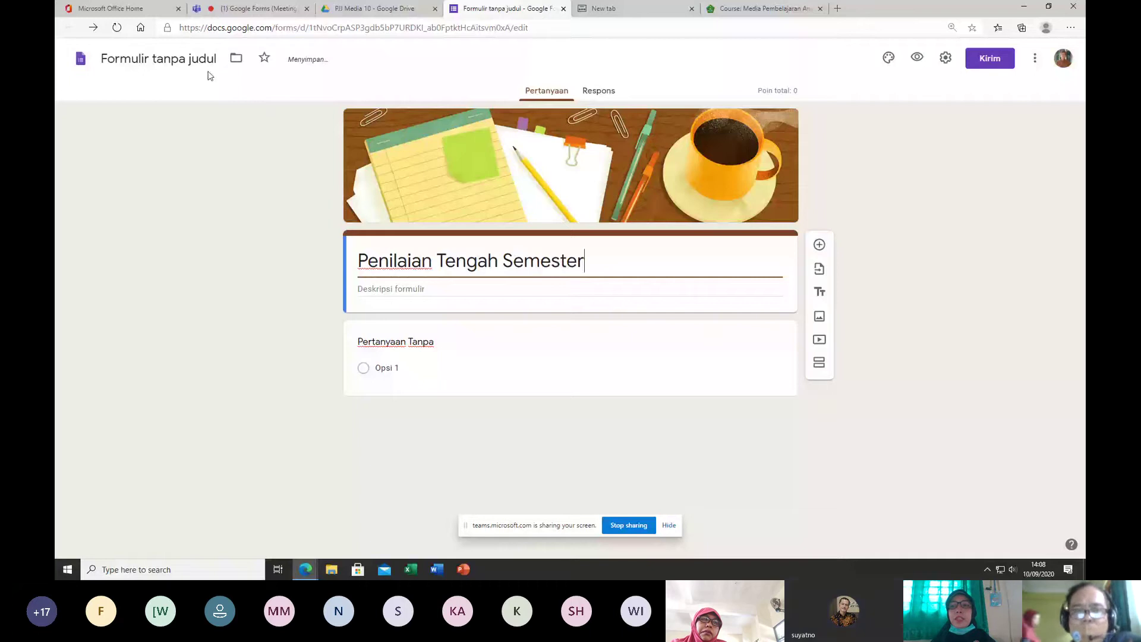
pyautogui.click(205, 62)
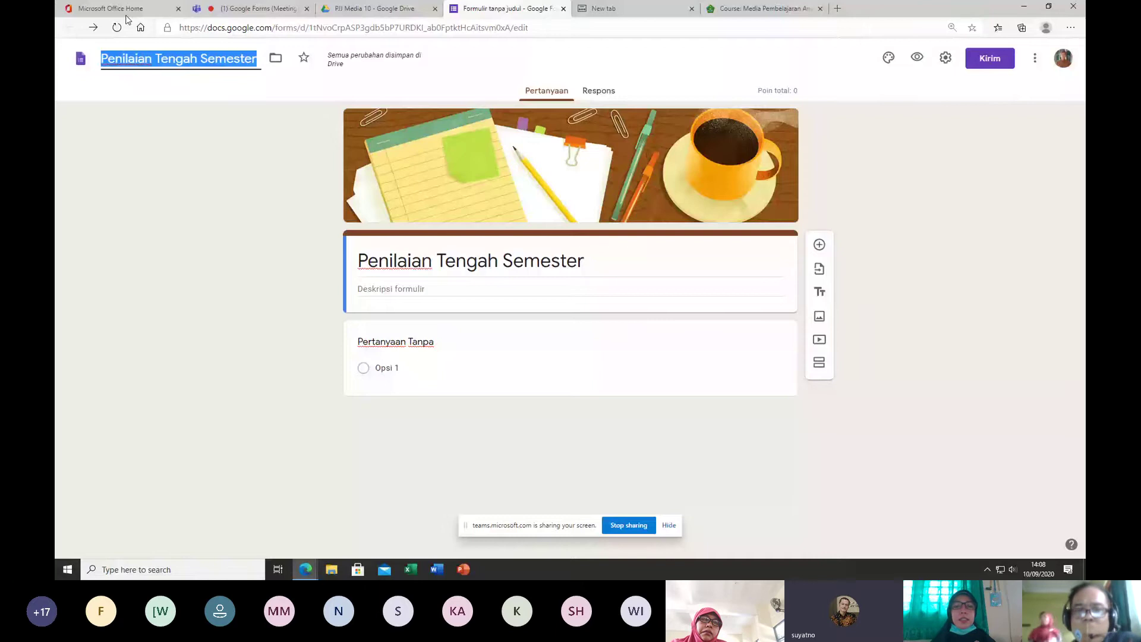
pyautogui.click(417, 263)
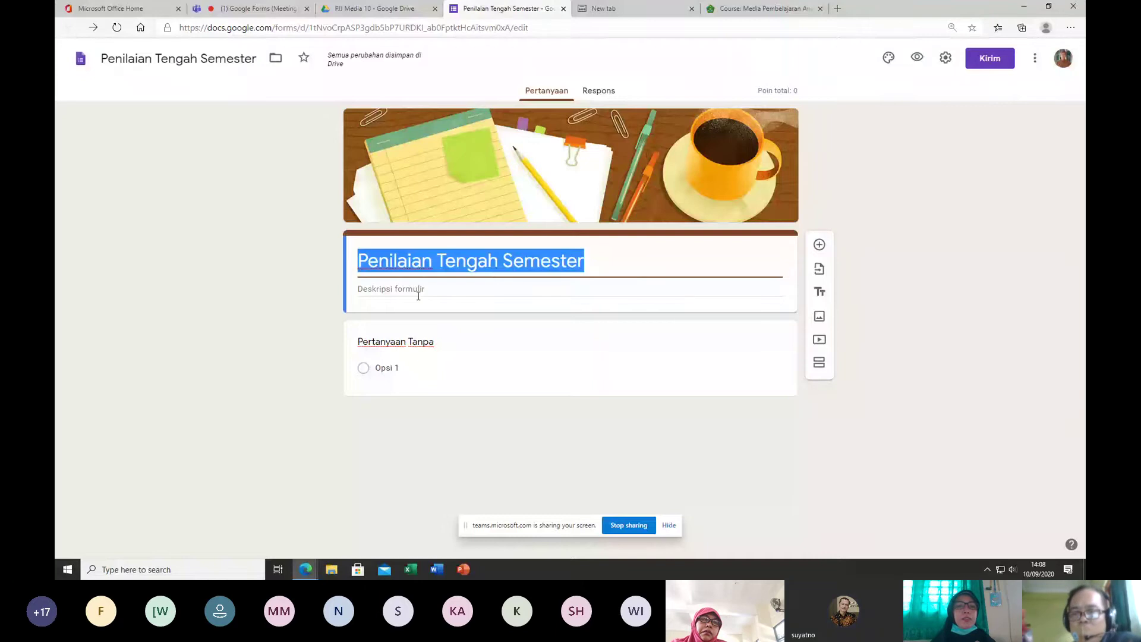
# Step: Write the form description 'Tes untuk penilaian tengah semester kelas 5' under the title
pyautogui.click(419, 291)
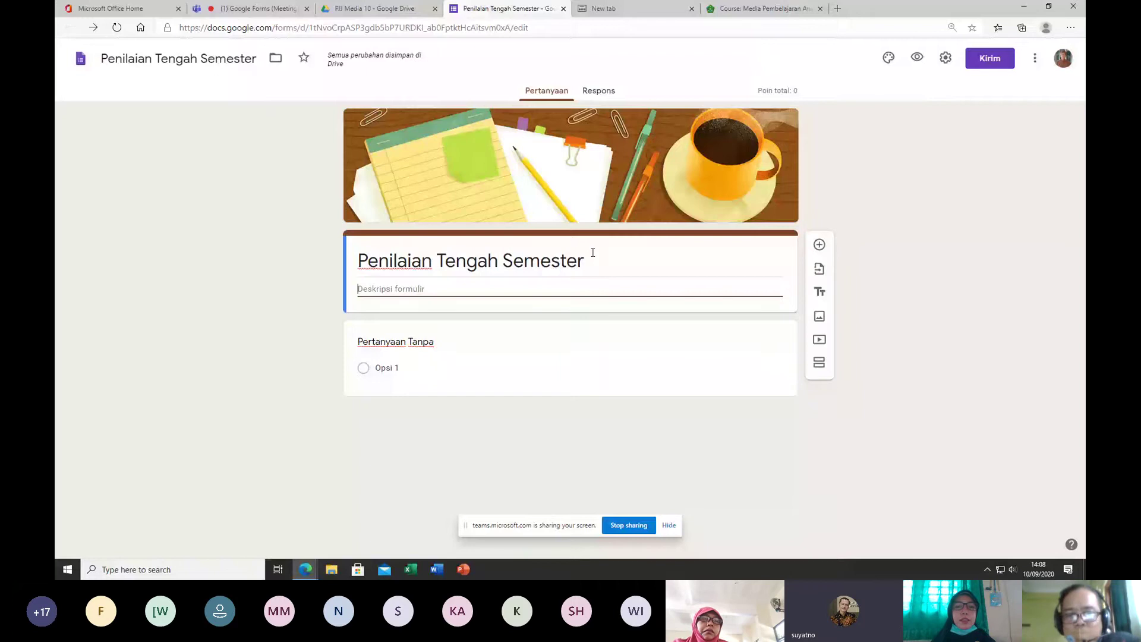
pyautogui.write('T')
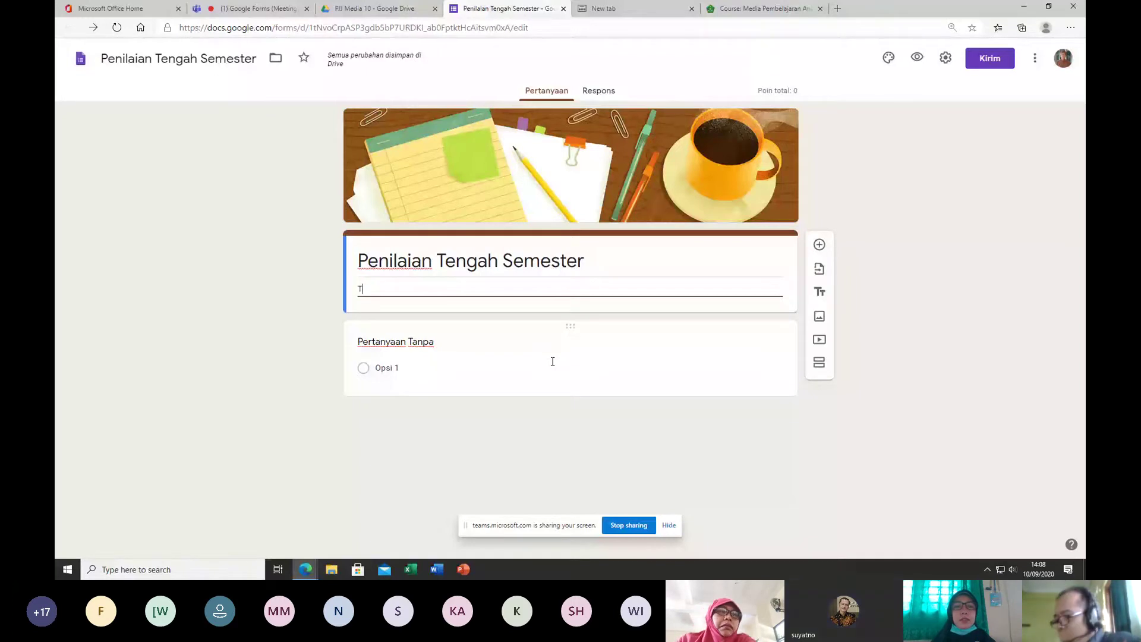
pyautogui.hotkey('ctrl', 'p')
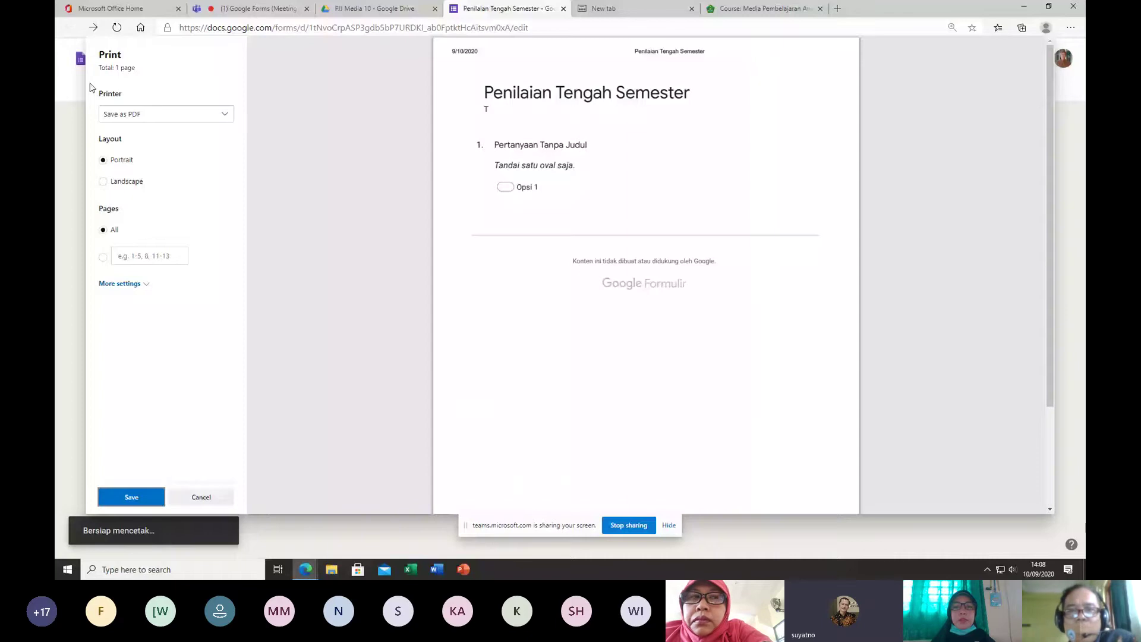
pyautogui.press('Escape')
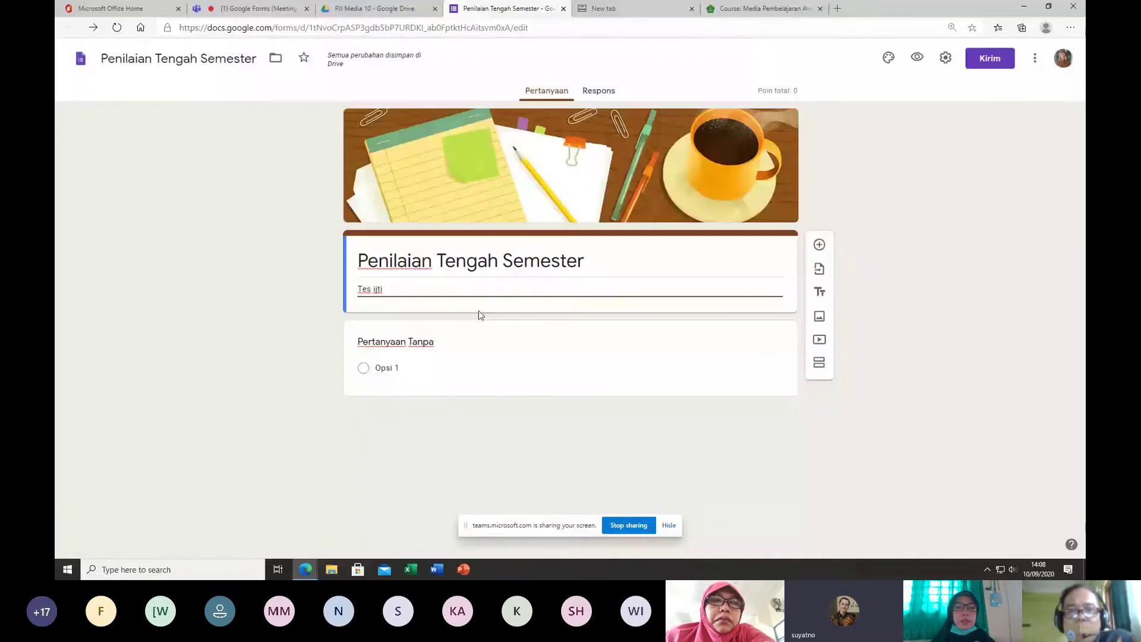
pyautogui.press('BackSpace')
pyautogui.press('BackSpace')
pyautogui.press('BackSpace')
pyautogui.press('BackSpace')
pyautogui.write('untuk soal')
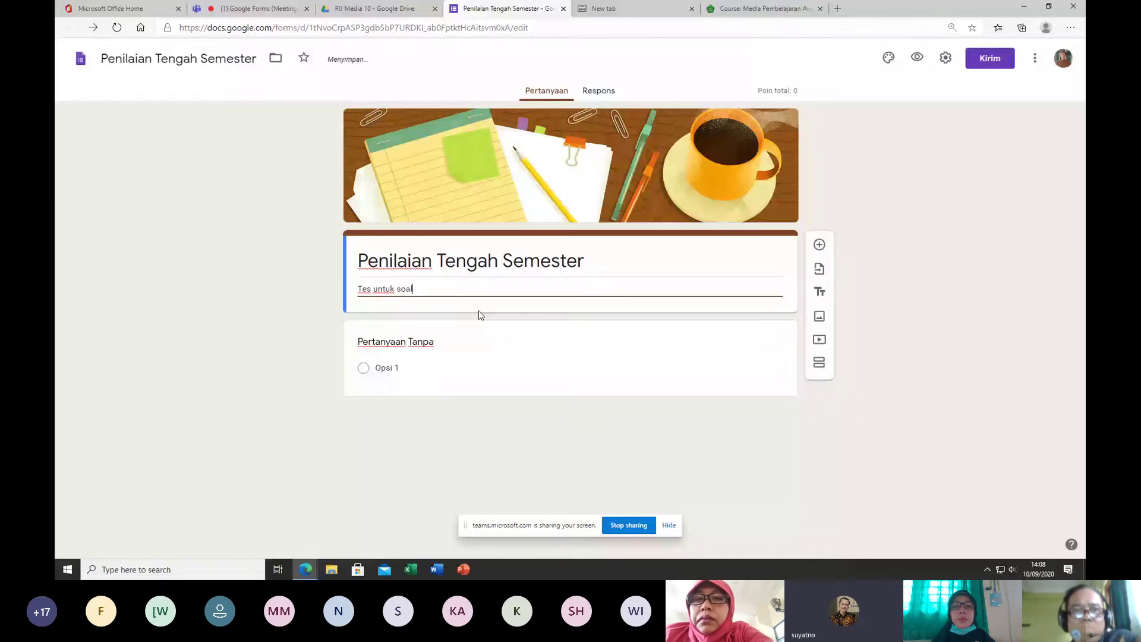
pyautogui.press('BackSpace')
pyautogui.press('BackSpace')
pyautogui.press('BackSpace')
pyautogui.press('BackSpace')
pyautogui.write('penilaian ')
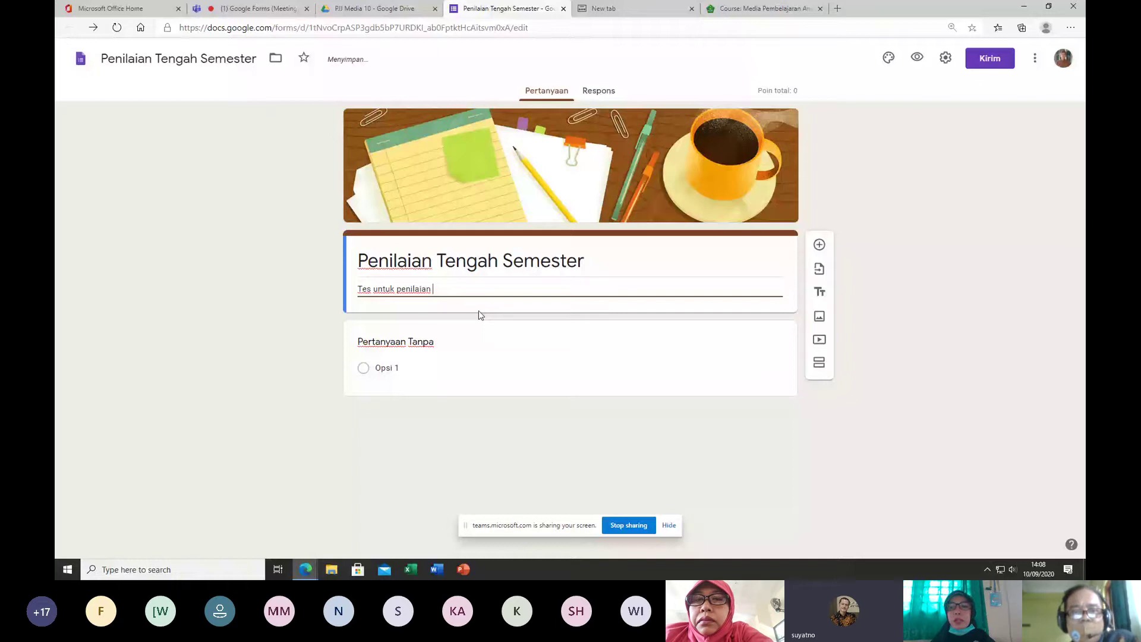
pyautogui.write('tengah semeste')
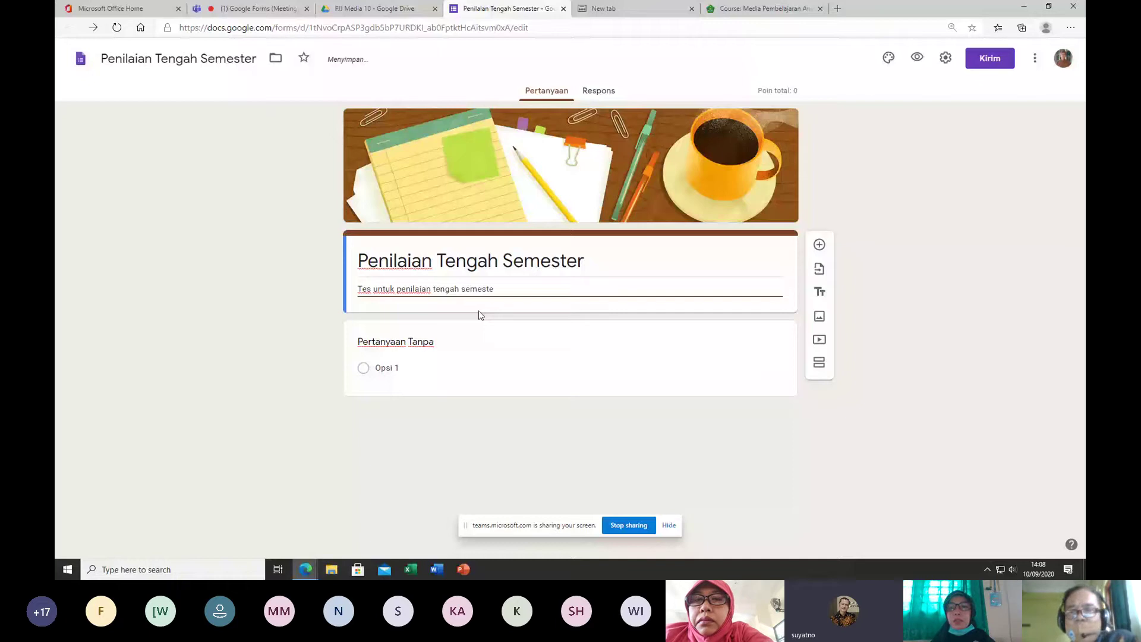
pyautogui.write('r kelas ')
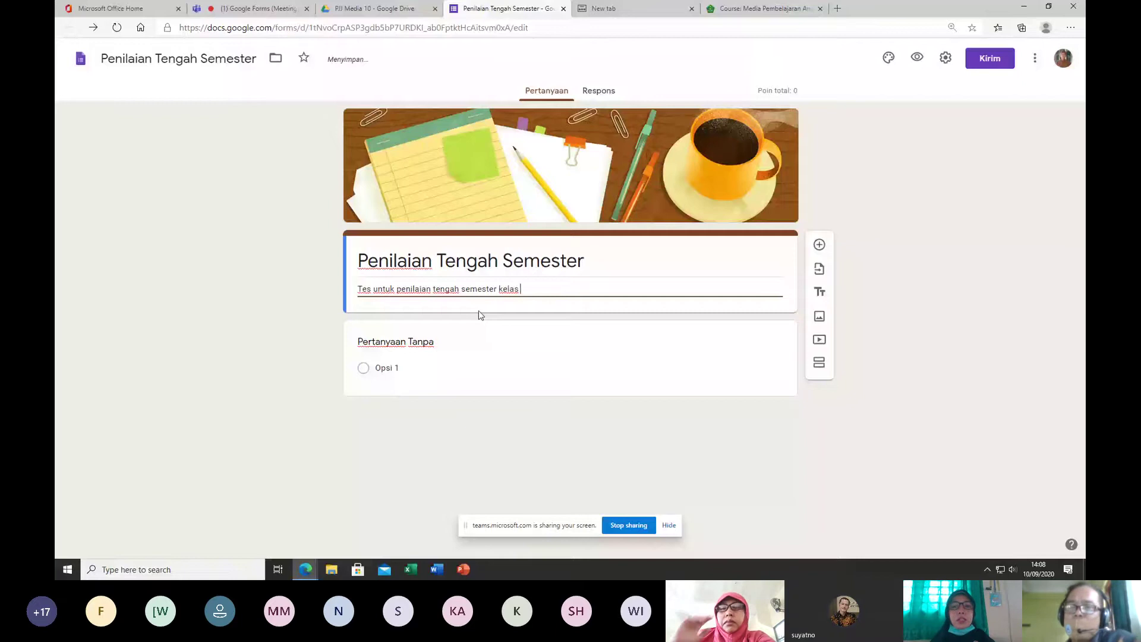
pyautogui.write('5')
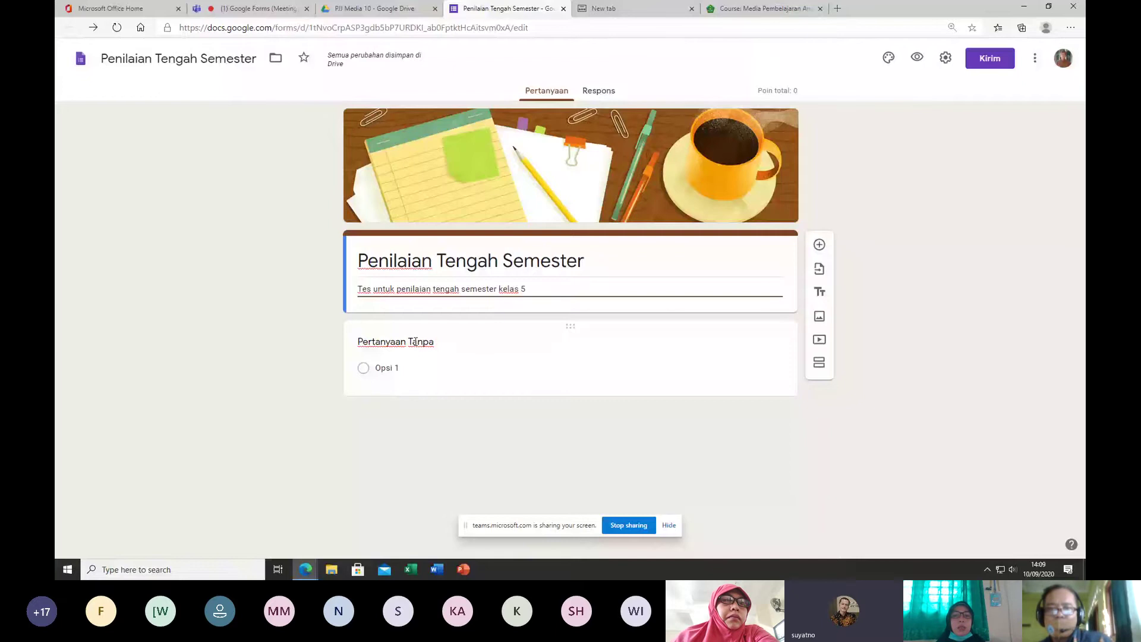
# Step: Title the first question 'Nama', keep it as Jawaban singkat, and duplicate it
pyautogui.click(416, 341)
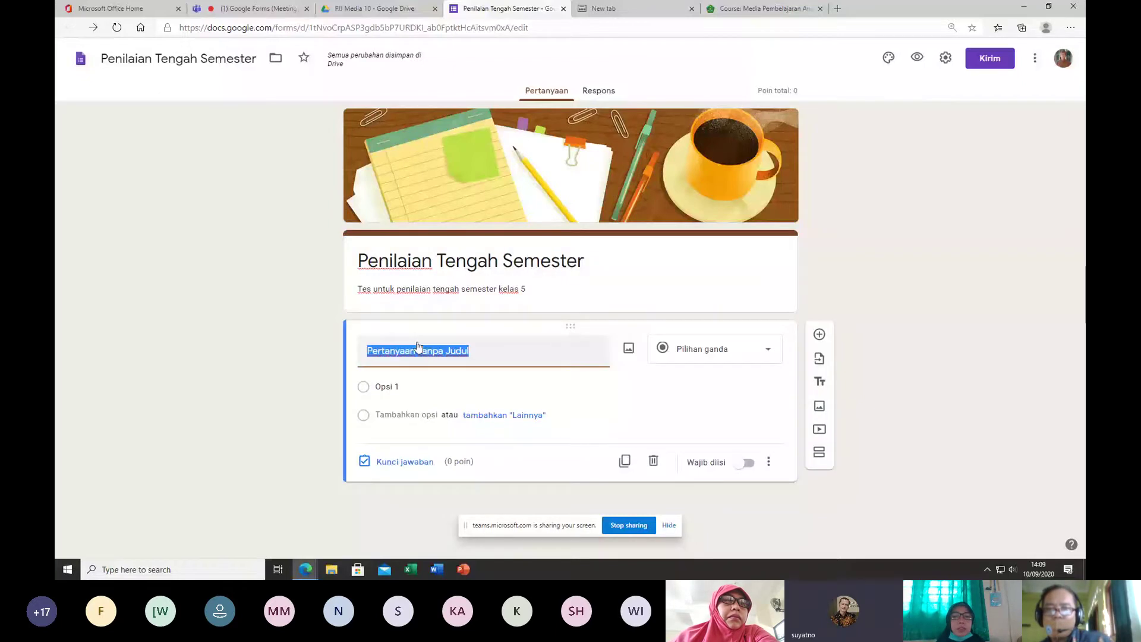
pyautogui.write('Nama')
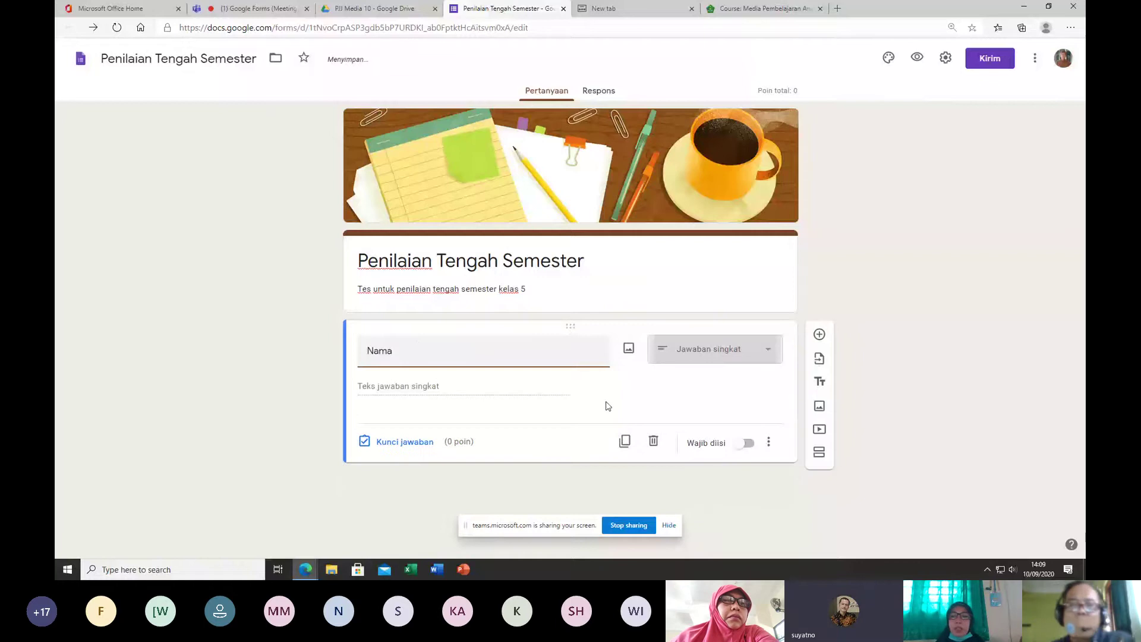
pyautogui.click(768, 352)
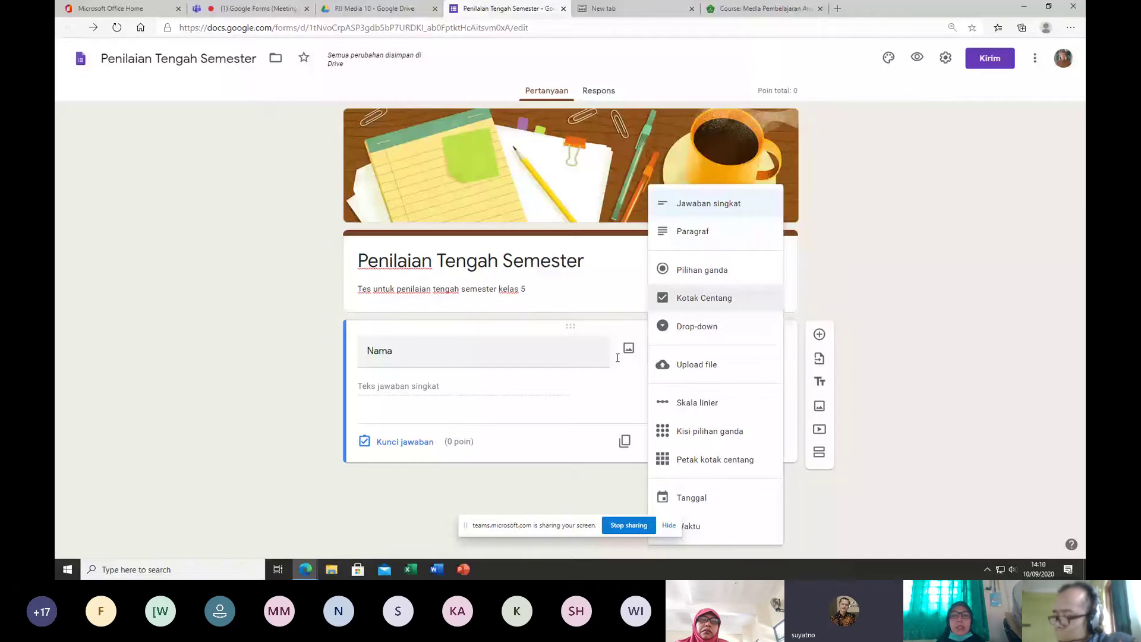
pyautogui.click(318, 422)
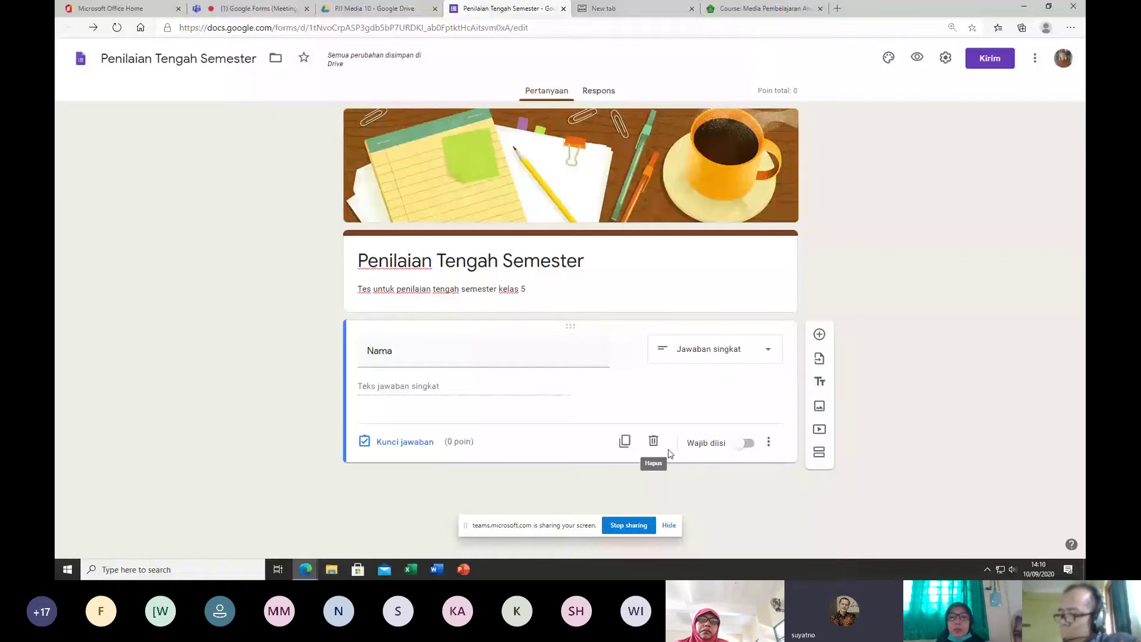
pyautogui.click(624, 441)
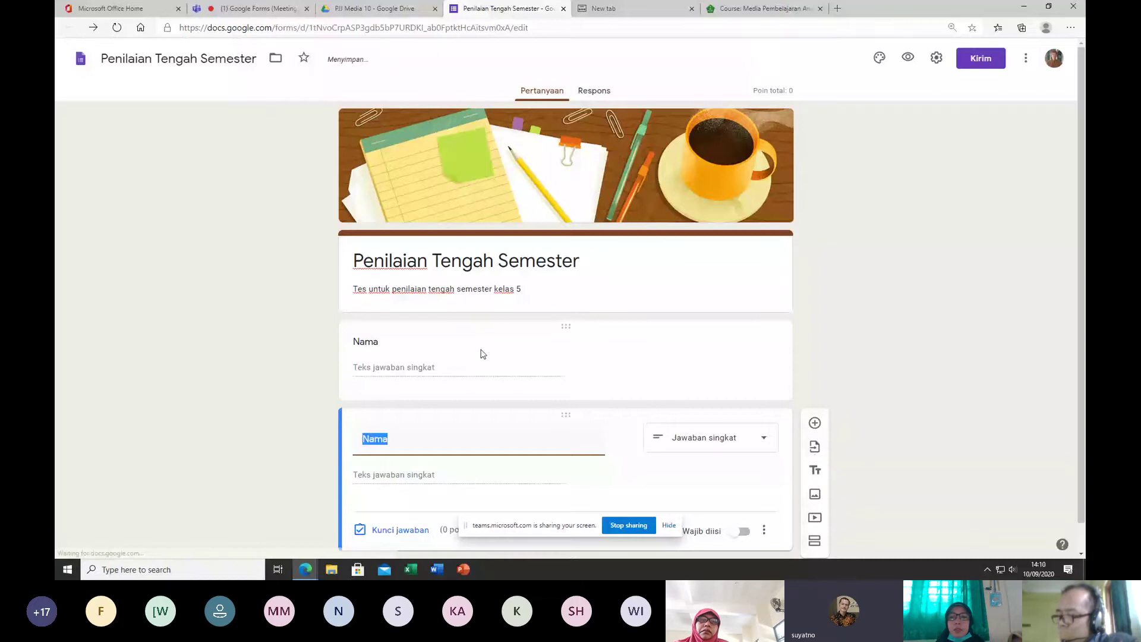
# Step: Replace the extra Nama copy with a fresh duplicate titled 'Kelas' and choose the Drop-down type
pyautogui.click(651, 501)
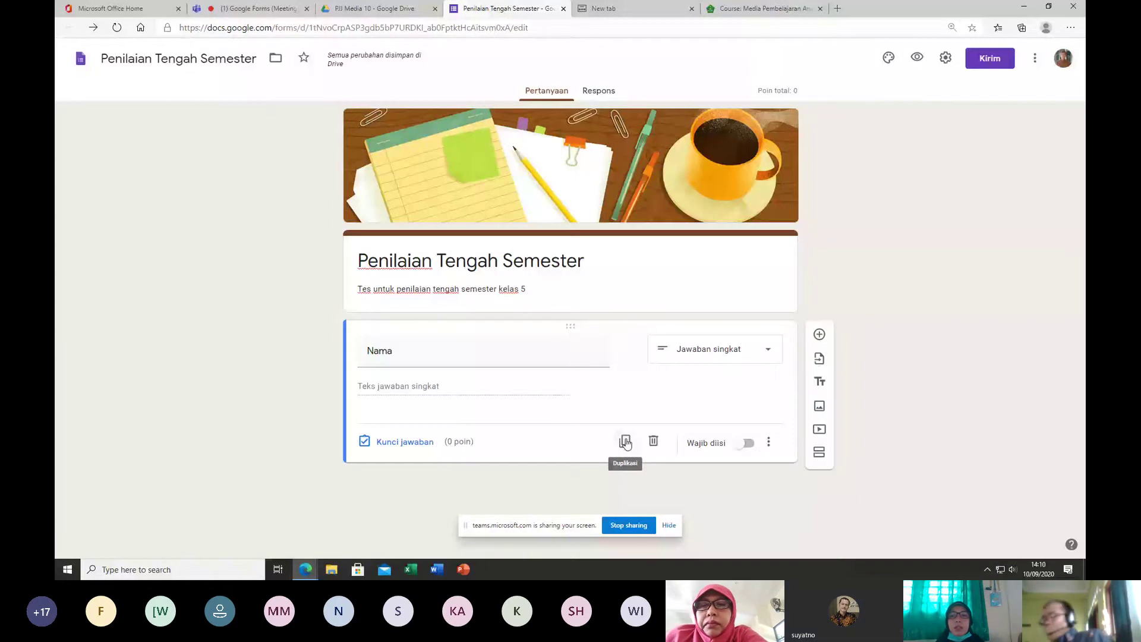
pyautogui.click(625, 441)
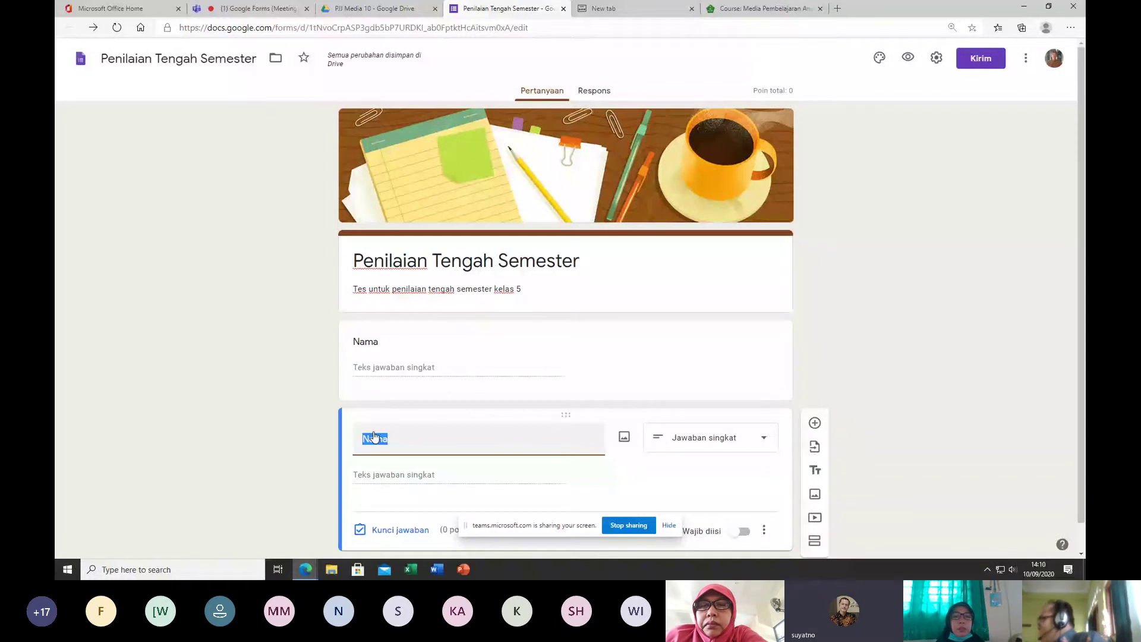
pyautogui.write('KE')
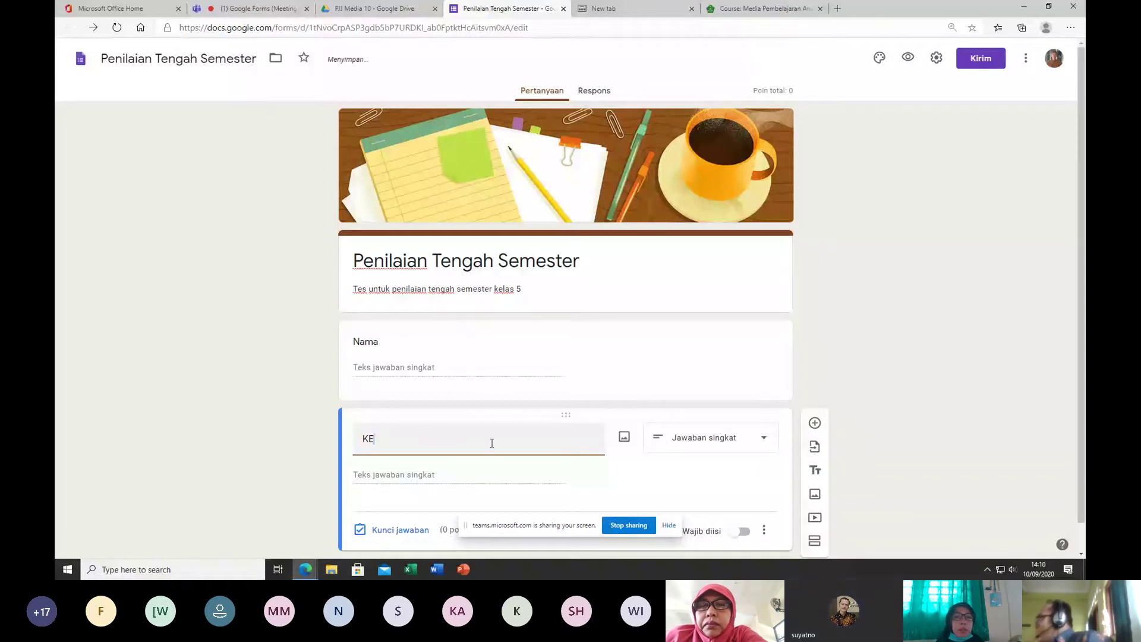
pyautogui.press('BackSpace')
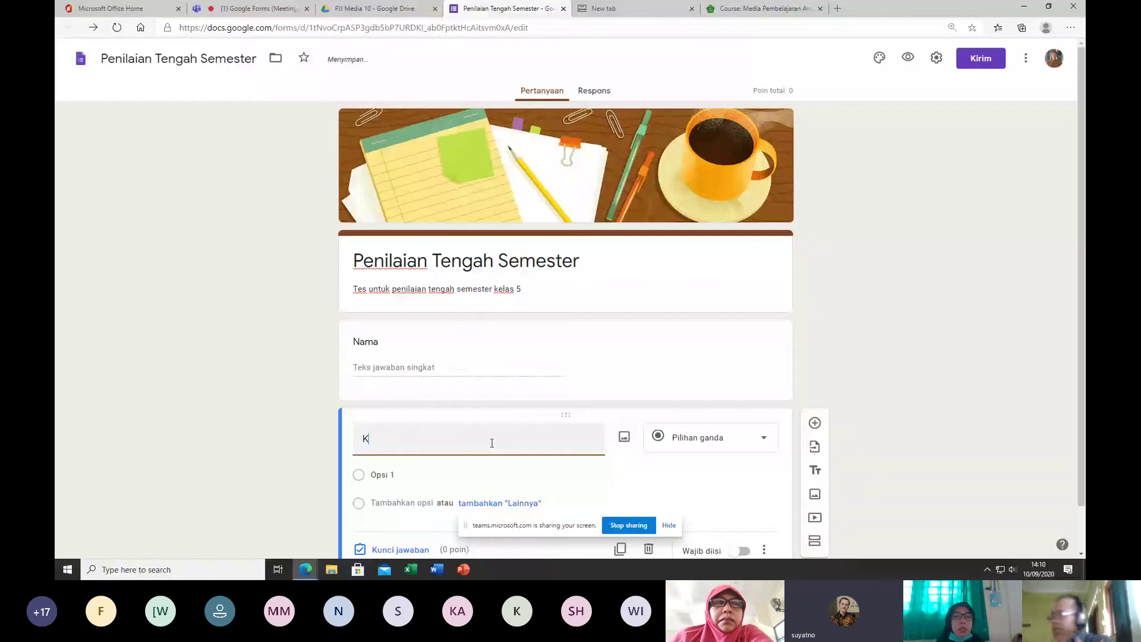
pyautogui.write('elas')
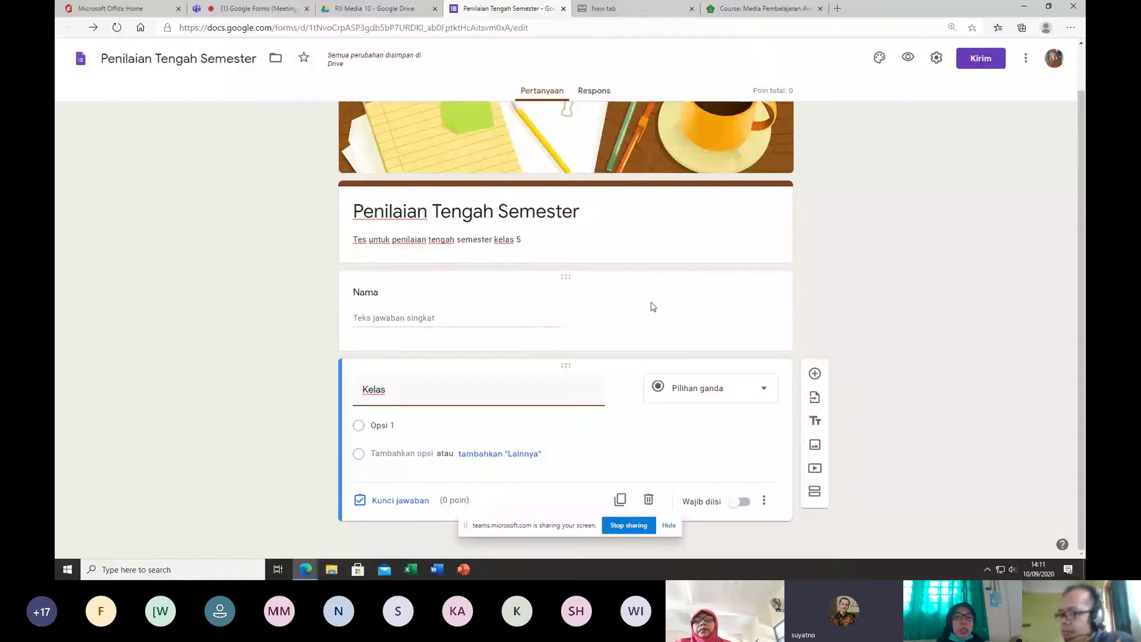
pyautogui.click(772, 388)
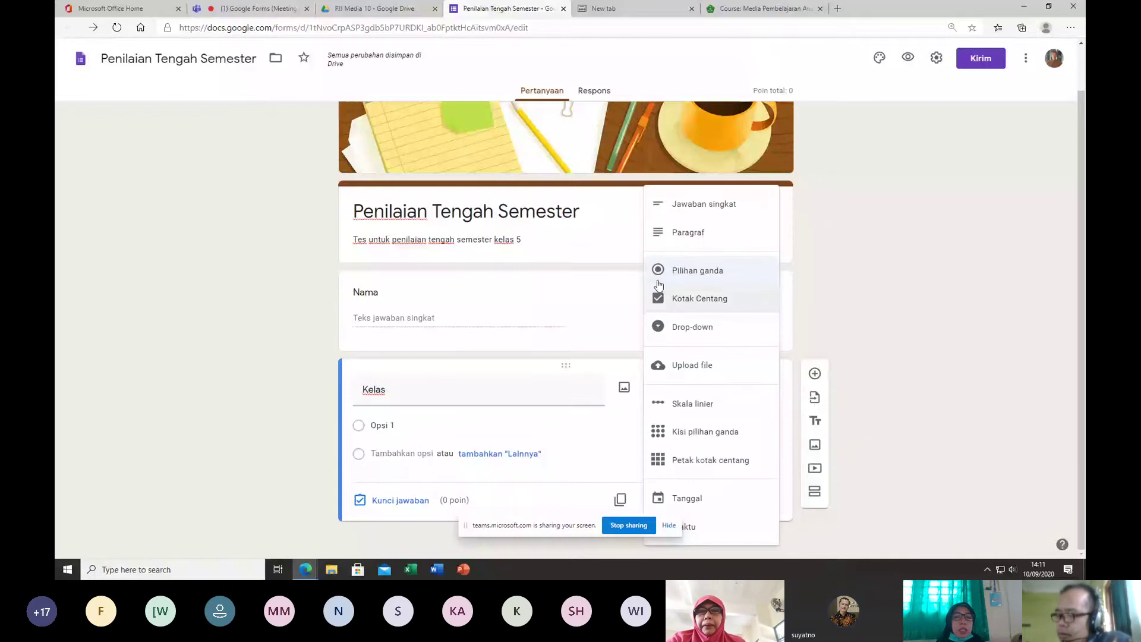
pyautogui.click(700, 332)
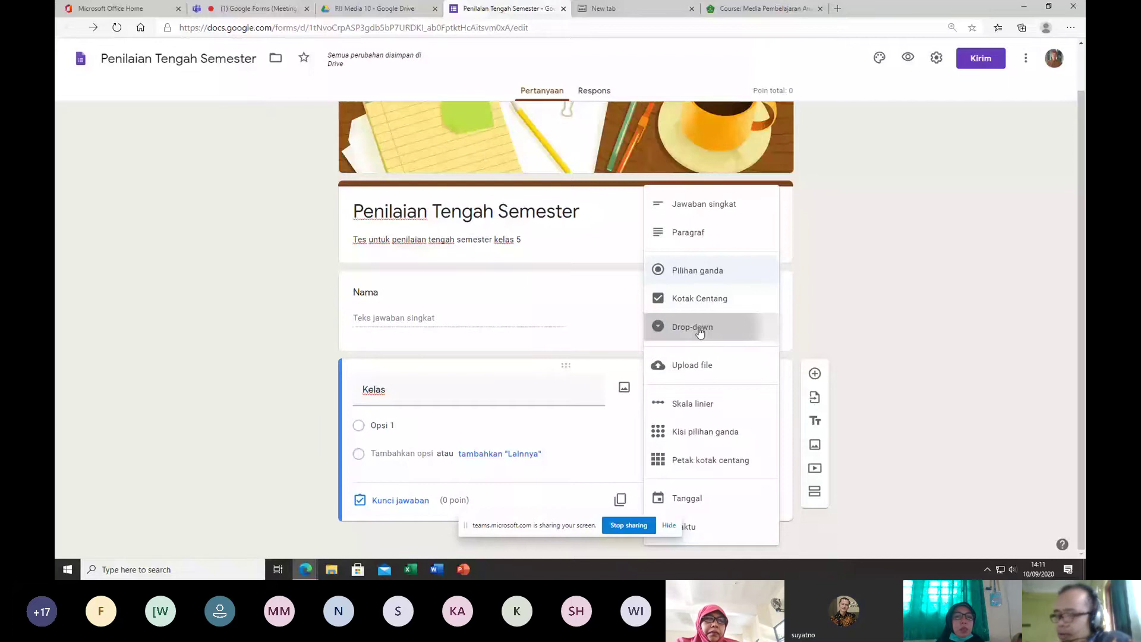
# Step: Make Kelas a drop-down and enter options Kelas 5, Kelas 6 and Kelas 7
pyautogui.click(700, 328)
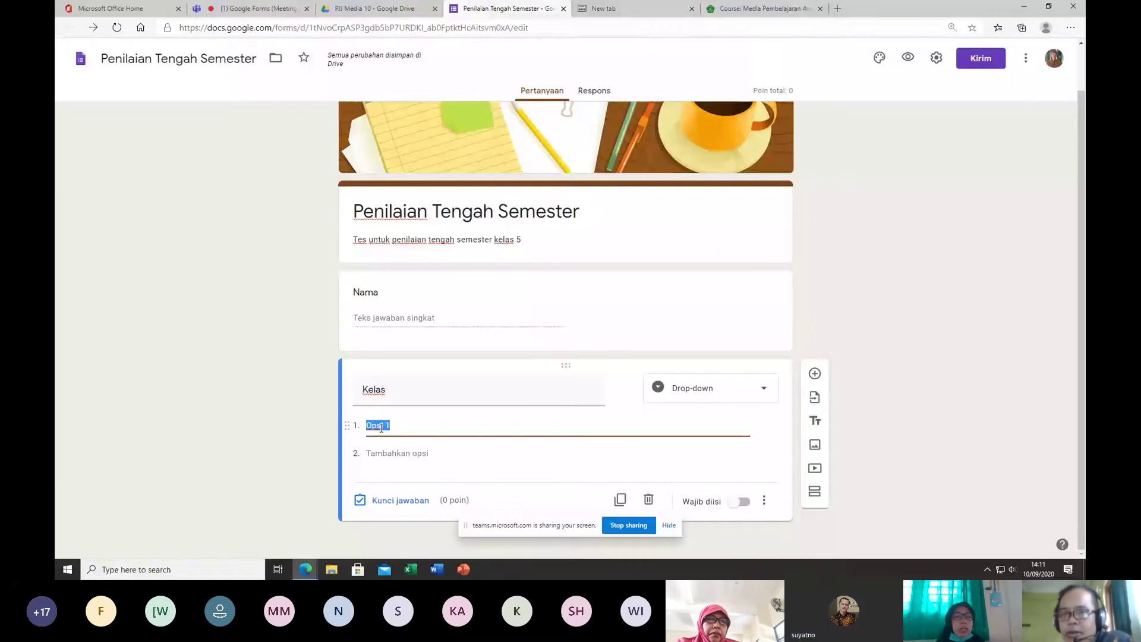
pyautogui.hotkey('ctrl', 'p')
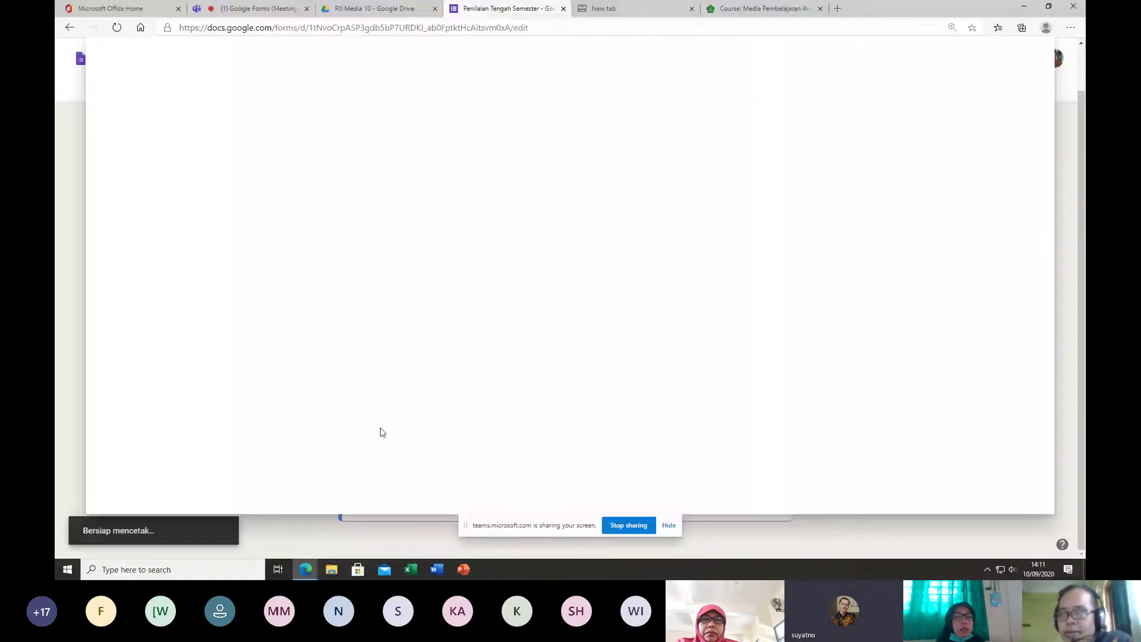
pyautogui.press('Escape')
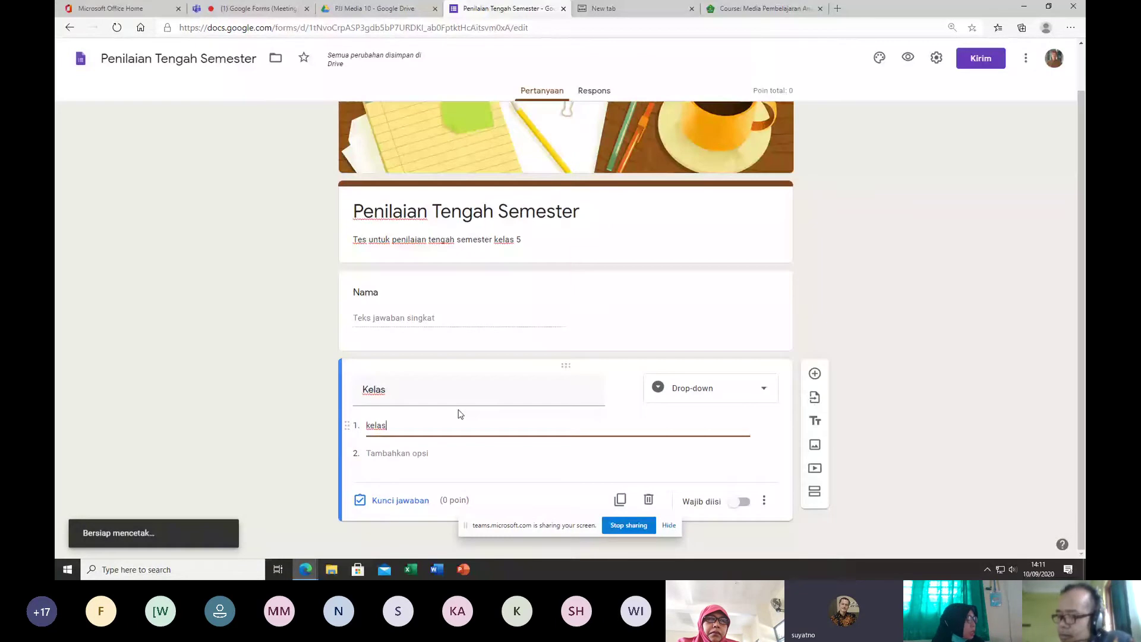
pyautogui.press('BackSpace')
pyautogui.press('BackSpace')
pyautogui.press('BackSpace')
pyautogui.press('BackSpace')
pyautogui.press('BackSpace')
pyautogui.write('Kelas ')
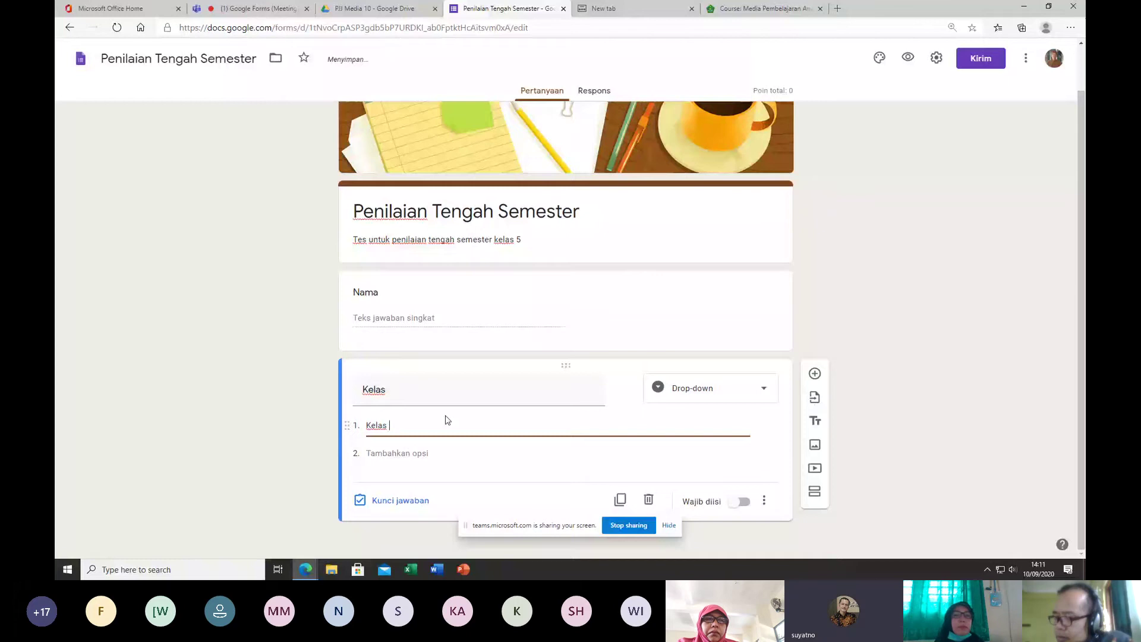
pyautogui.write('5')
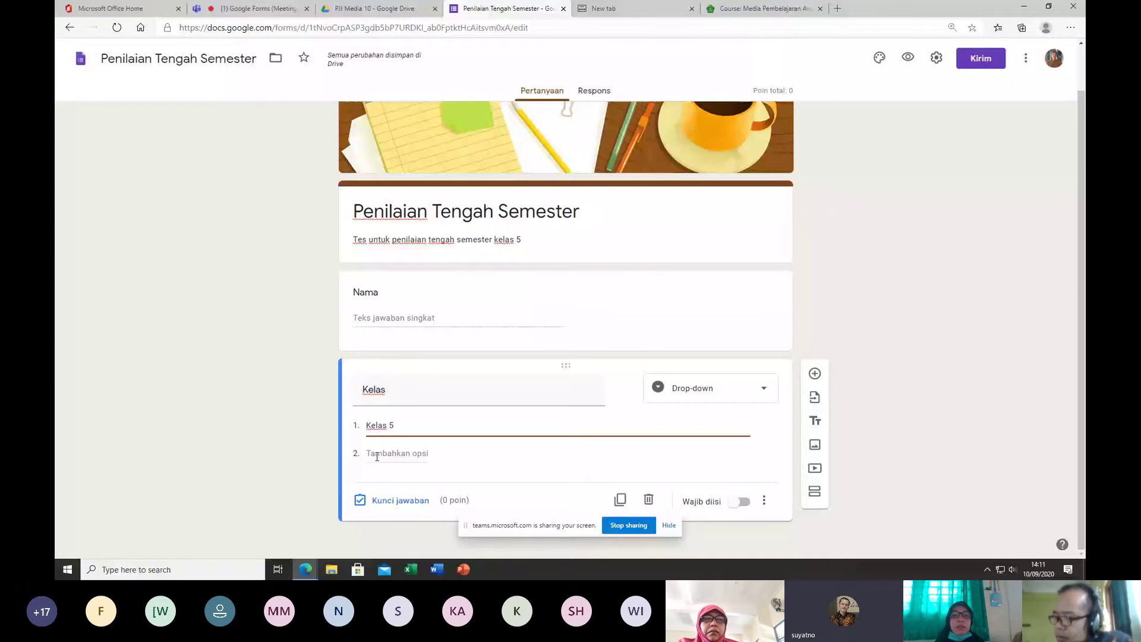
pyautogui.click(377, 456)
pyautogui.write('Kelas ')
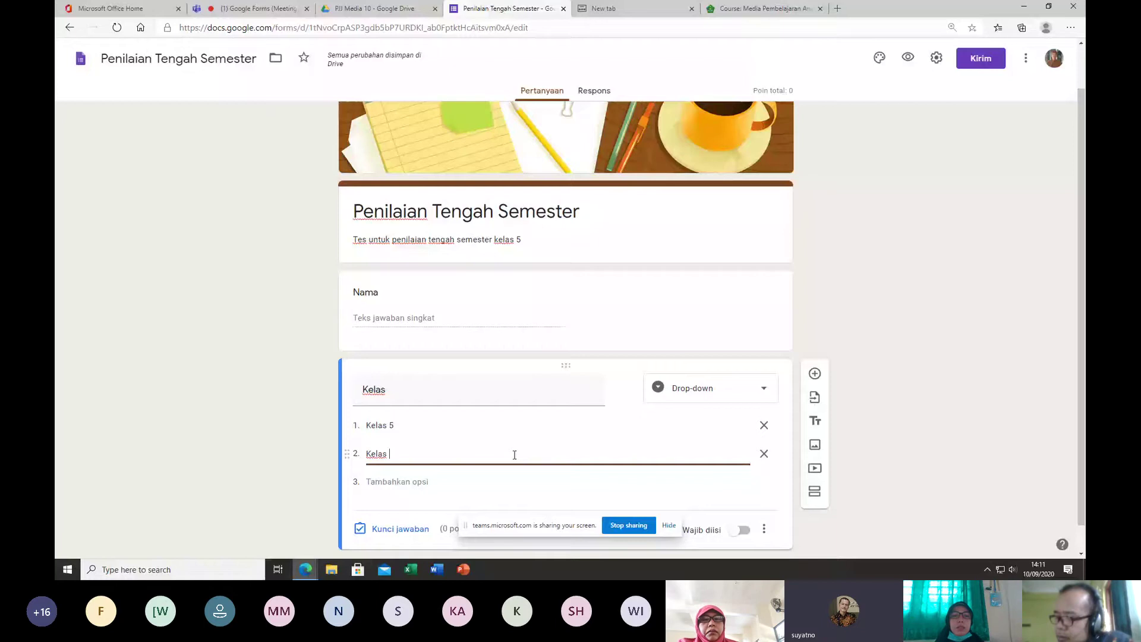
pyautogui.write('6')
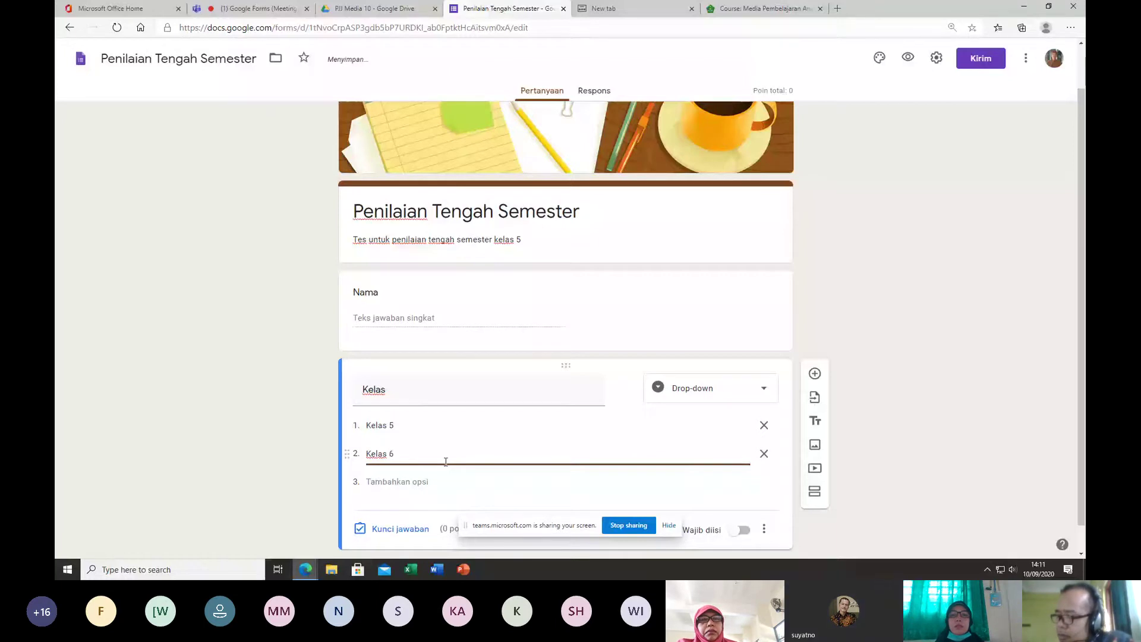
pyautogui.click(413, 482)
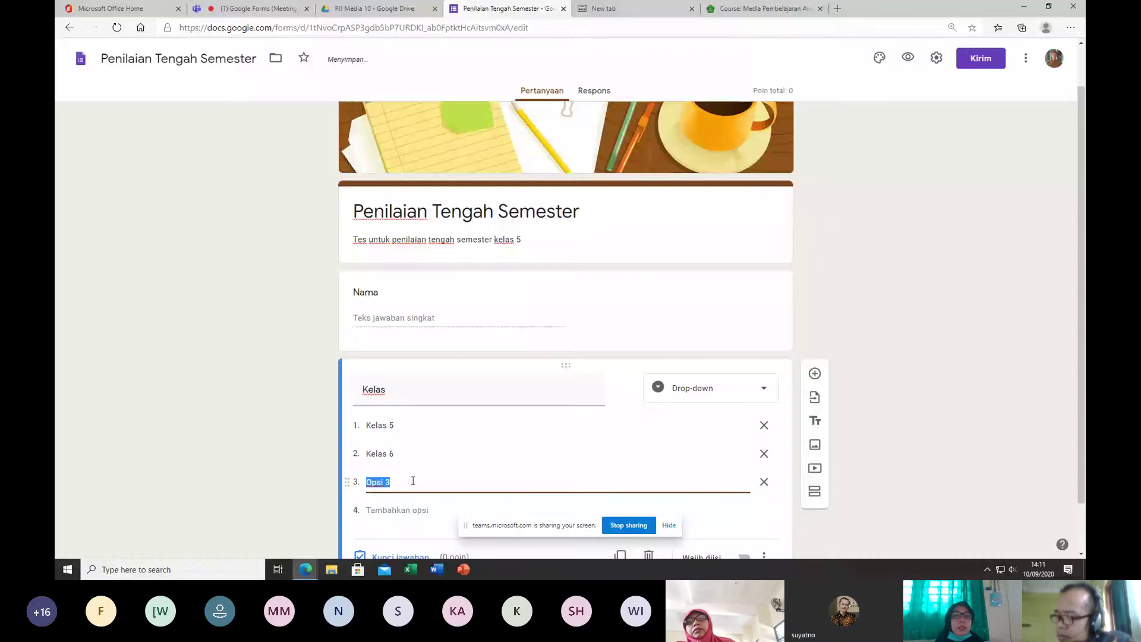
pyautogui.write('Kelas 7')
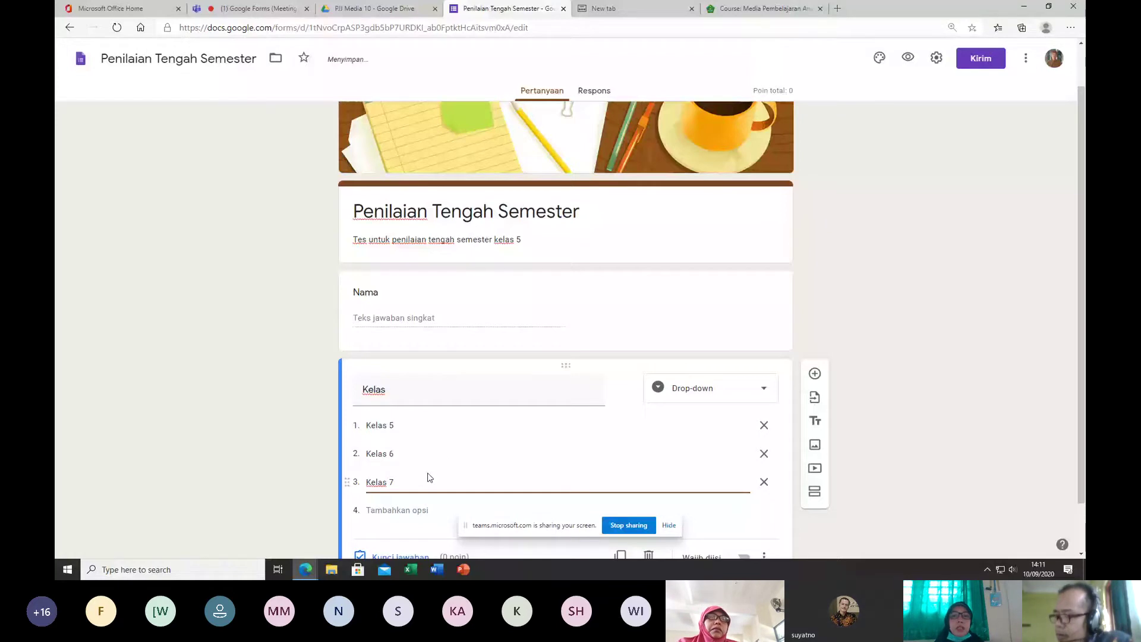
# Step: Correct the Kelas options to read Kelas 4, Kelas 5 and Kelas 6
pyautogui.click(399, 426)
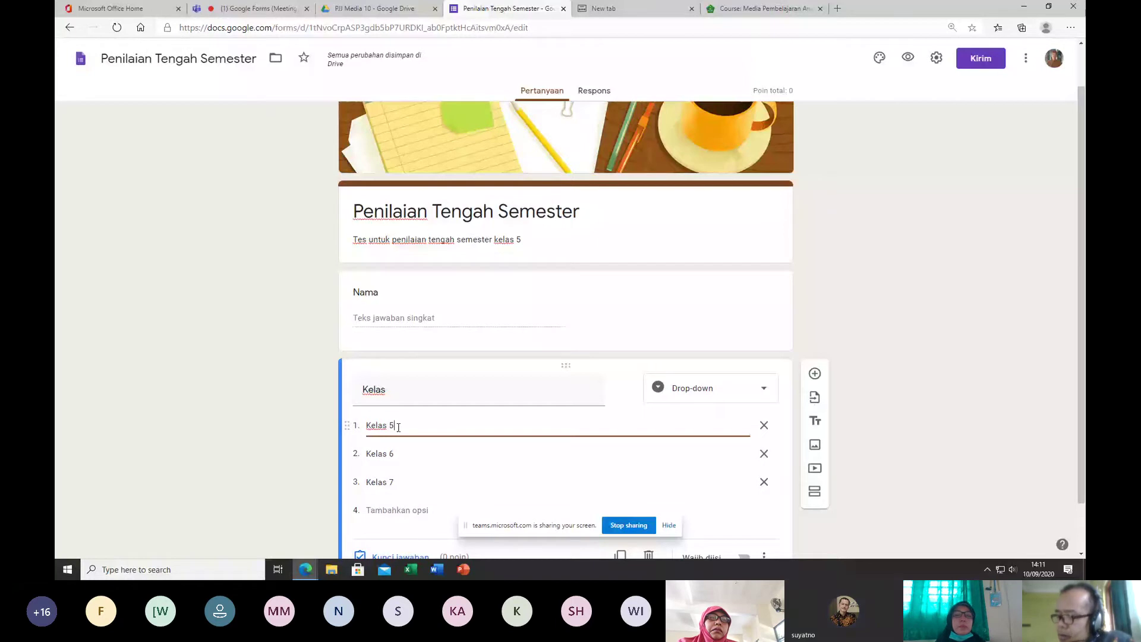
pyautogui.press('BackSpace')
pyautogui.write('4')
pyautogui.click(411, 453)
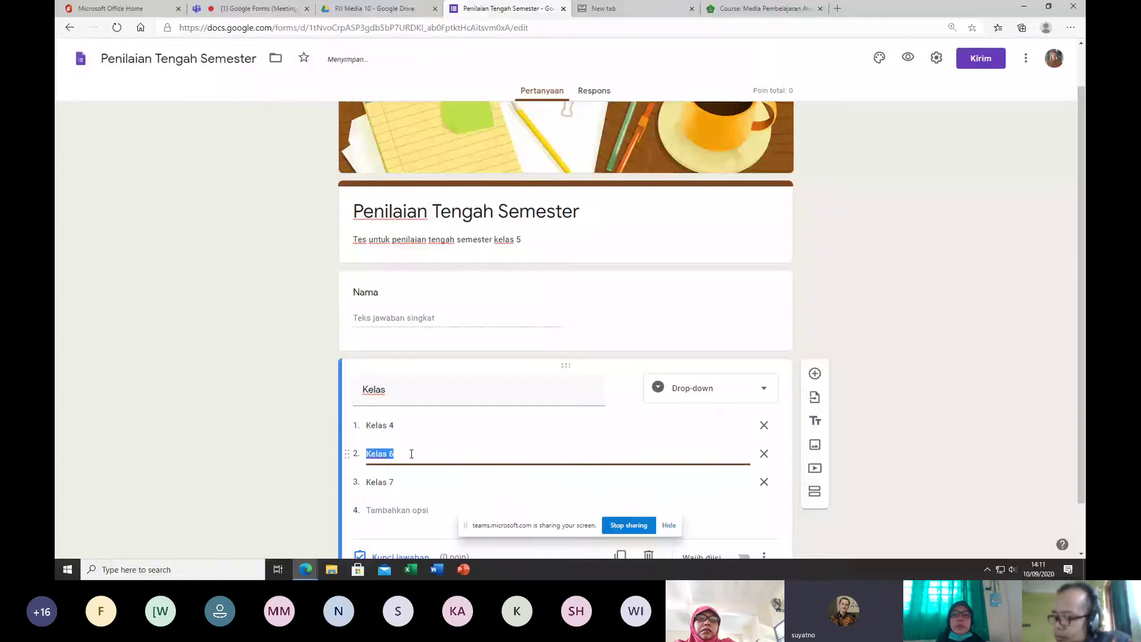
pyautogui.write('Kelas 5')
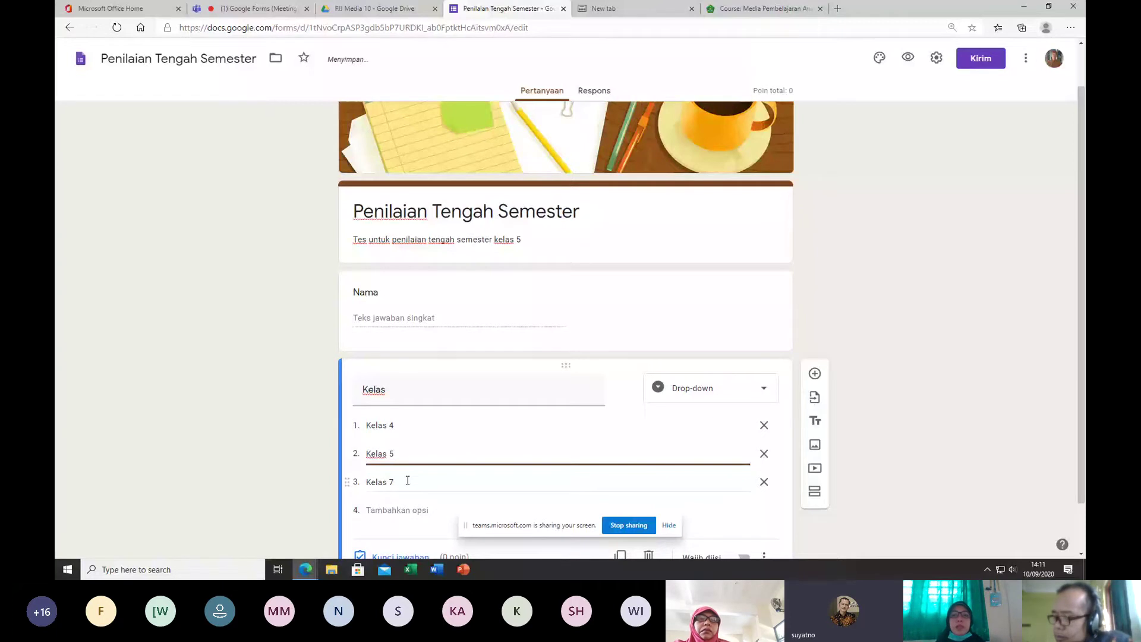
pyautogui.click(407, 481)
pyautogui.write('Kelas 6')
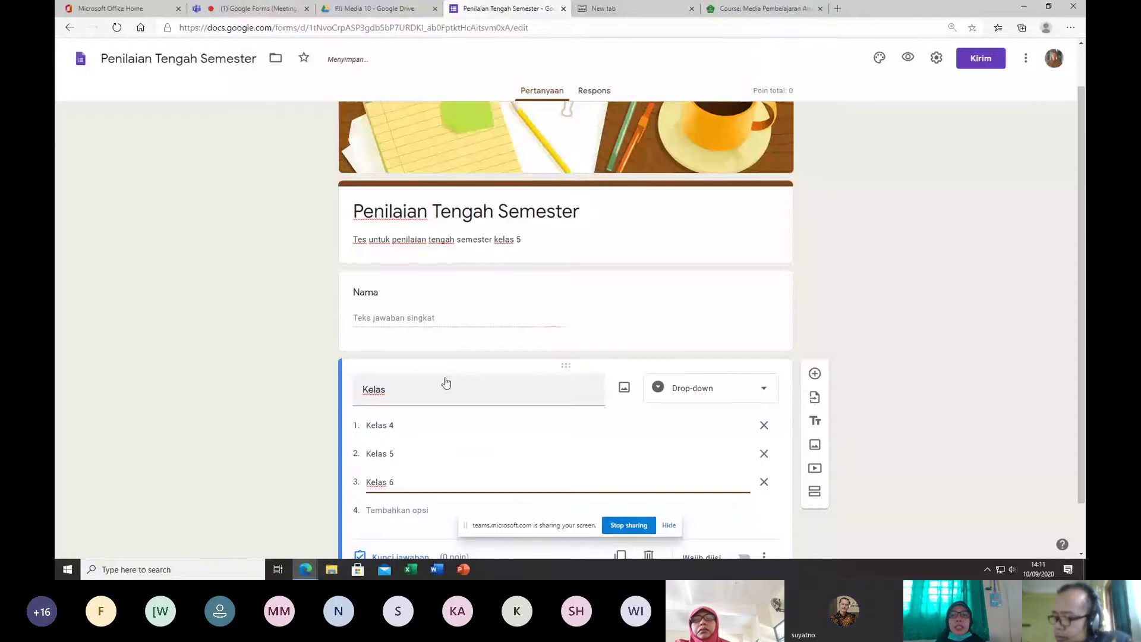
pyautogui.scroll(-1, 359, 367)
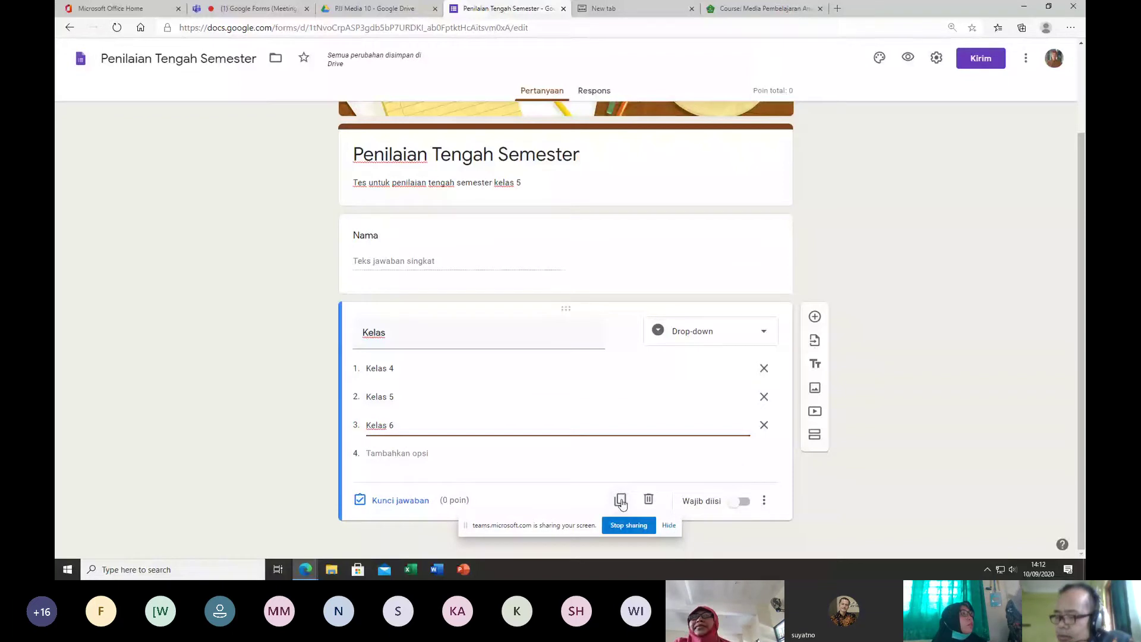
# Step: Duplicate Kelas as 'Token/password' and delete its Kelas 4 and Kelas 5 options
pyautogui.click(620, 501)
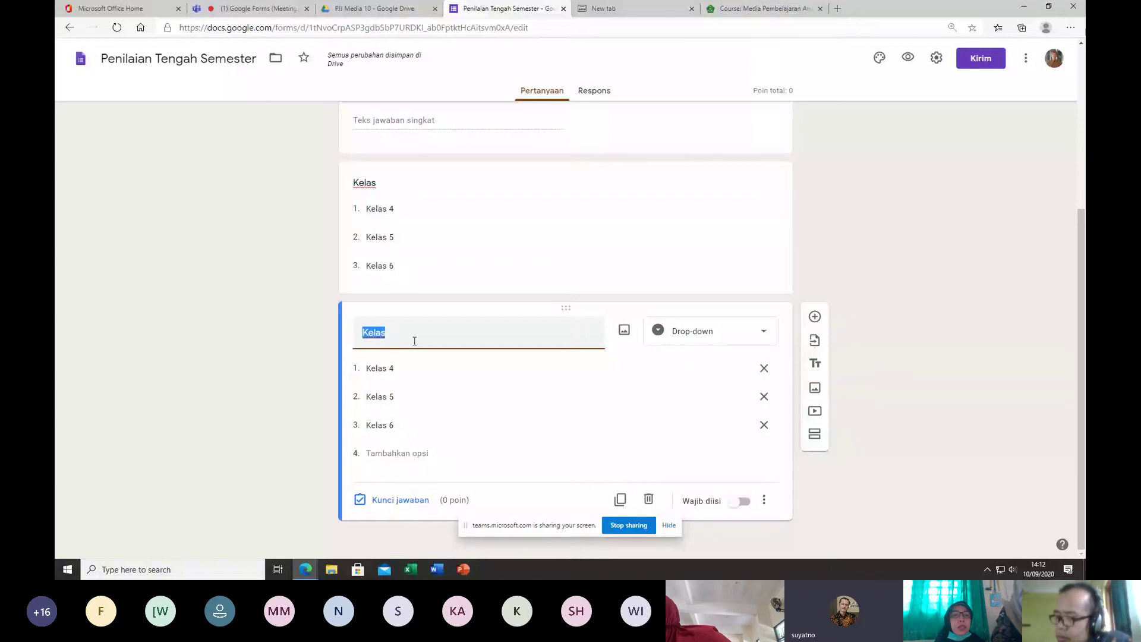
pyautogui.write('Token')
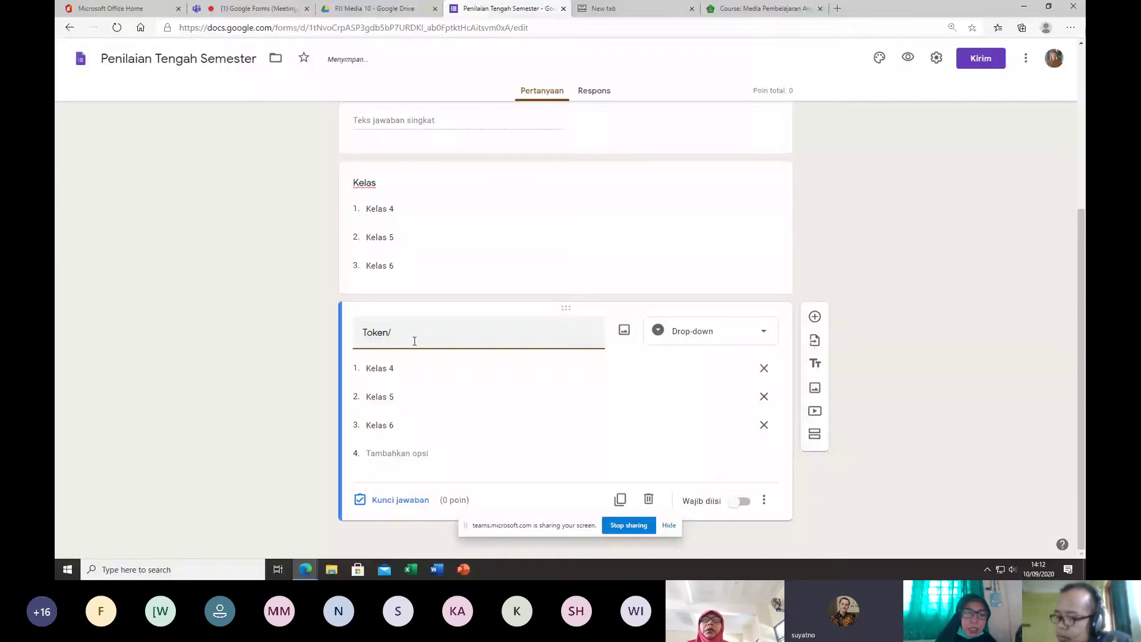
pyautogui.write('/')
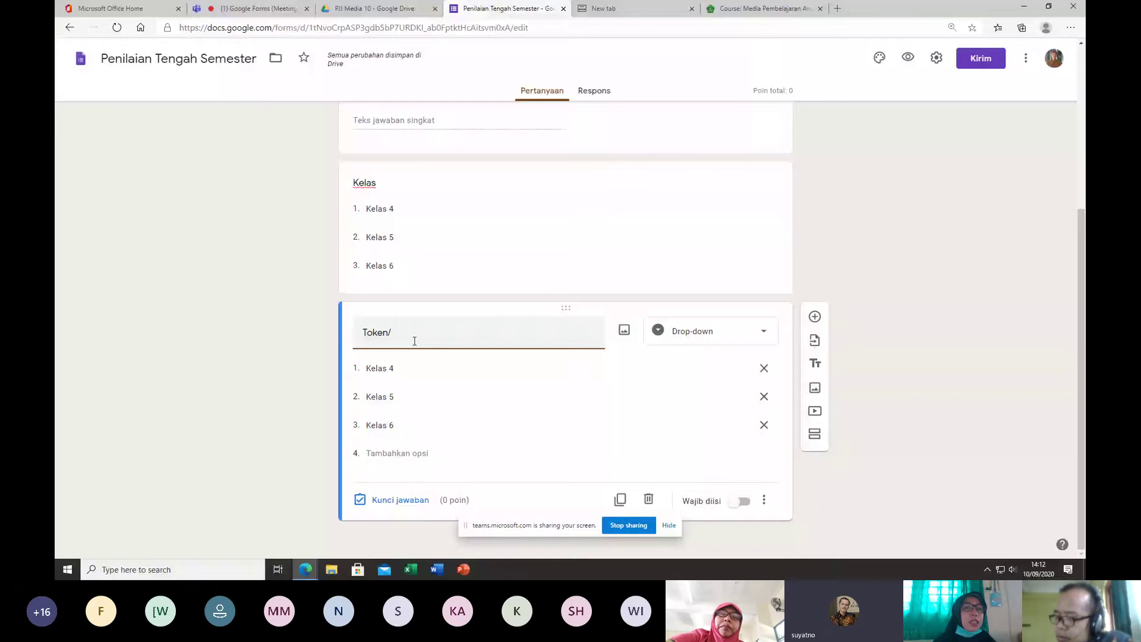
pyautogui.write('passwo')
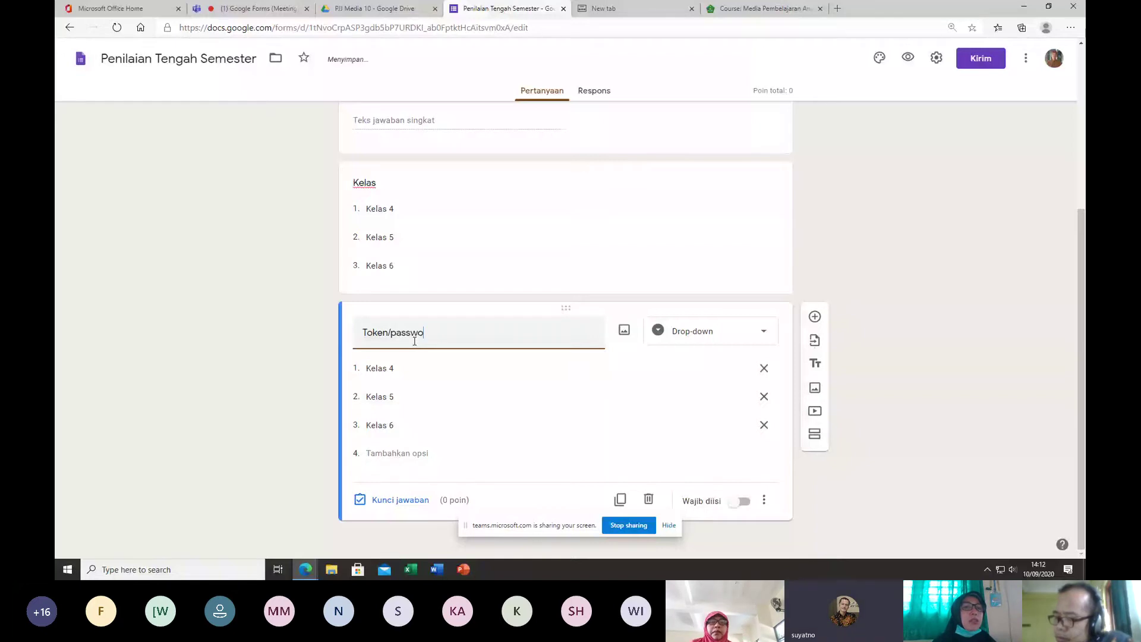
pyautogui.write('rd')
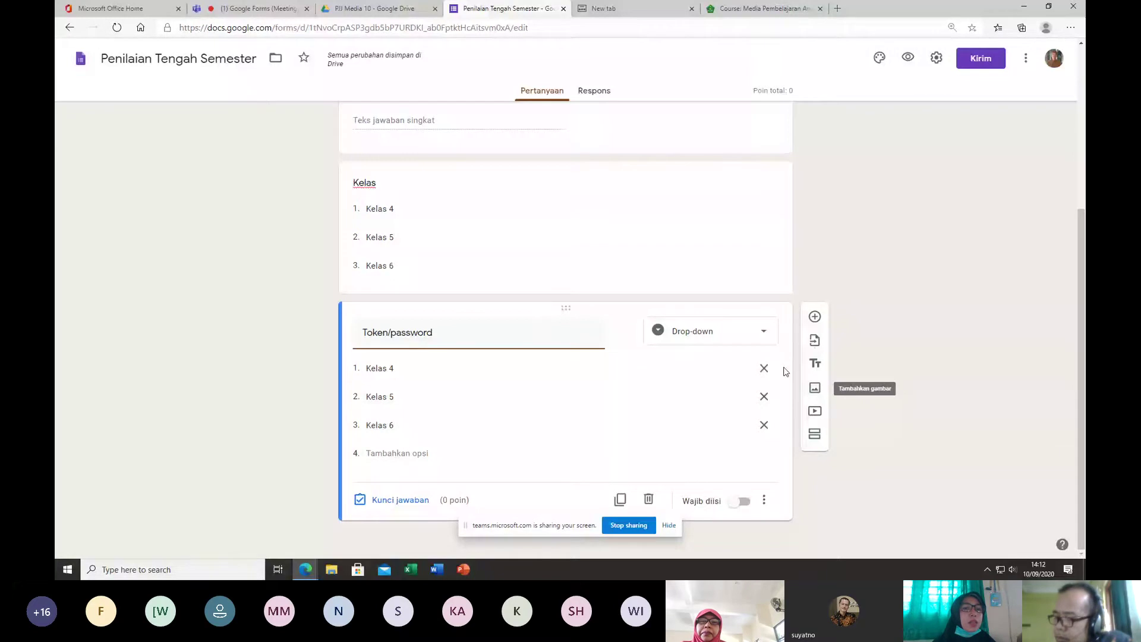
pyautogui.click(763, 367)
pyautogui.click(764, 396)
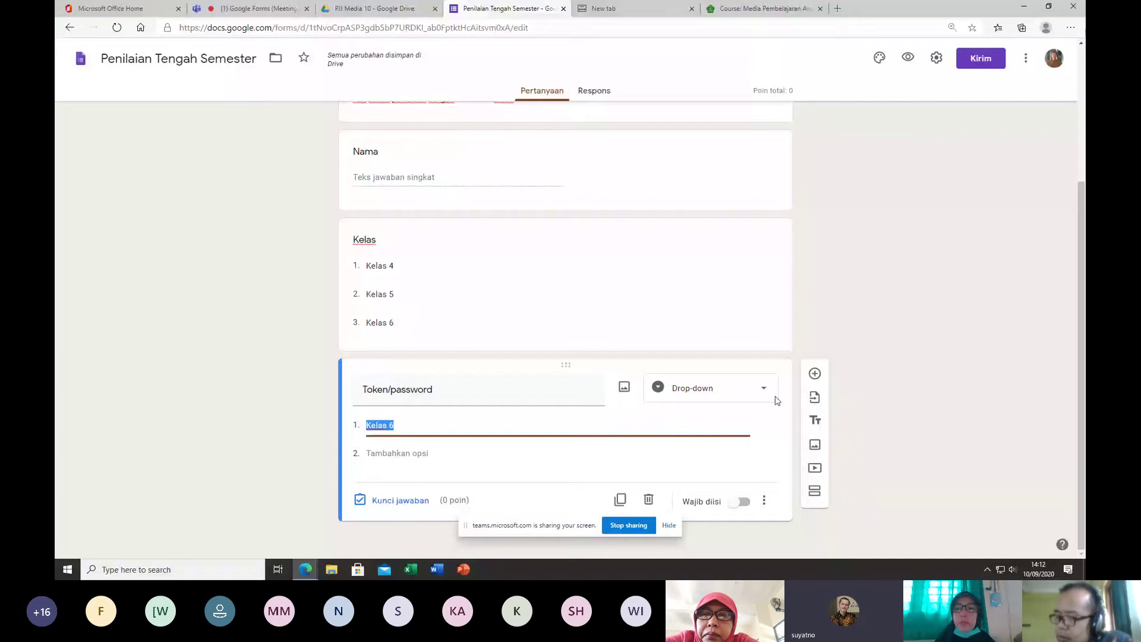
# Step: Turn on going to a section based on answer for the Token/password question
pyautogui.click(556, 427)
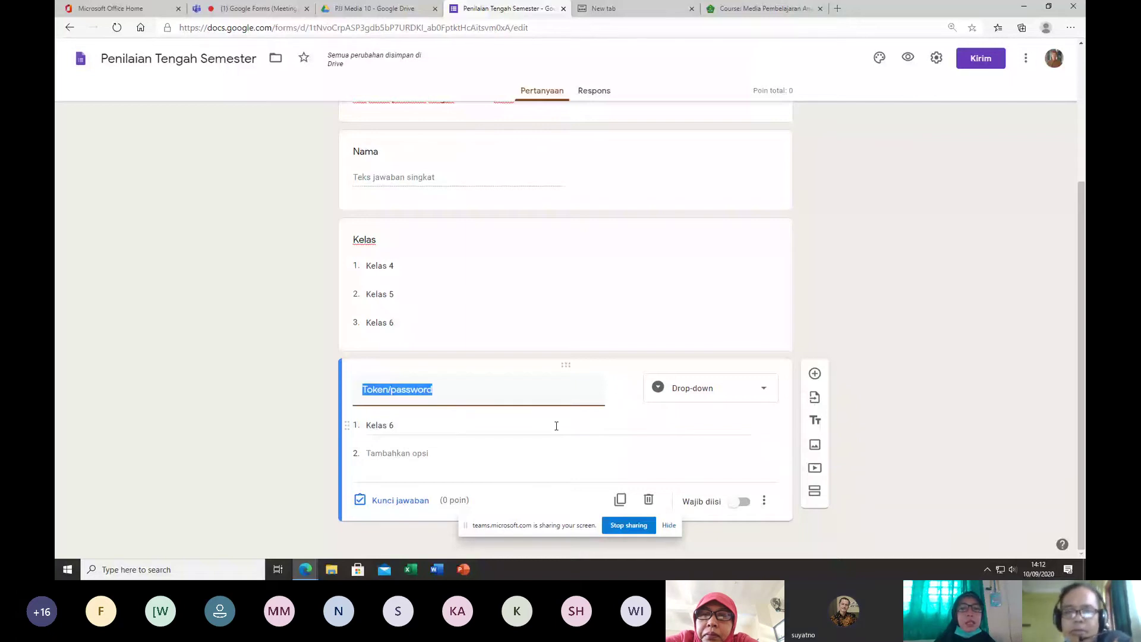
pyautogui.click(556, 426)
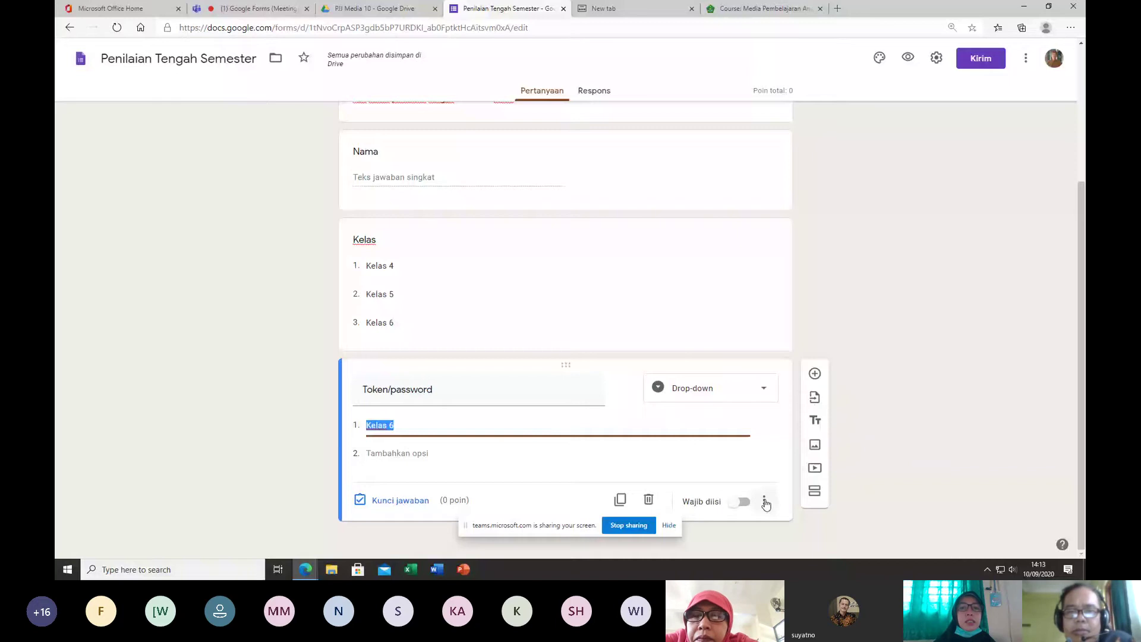
pyautogui.click(764, 503)
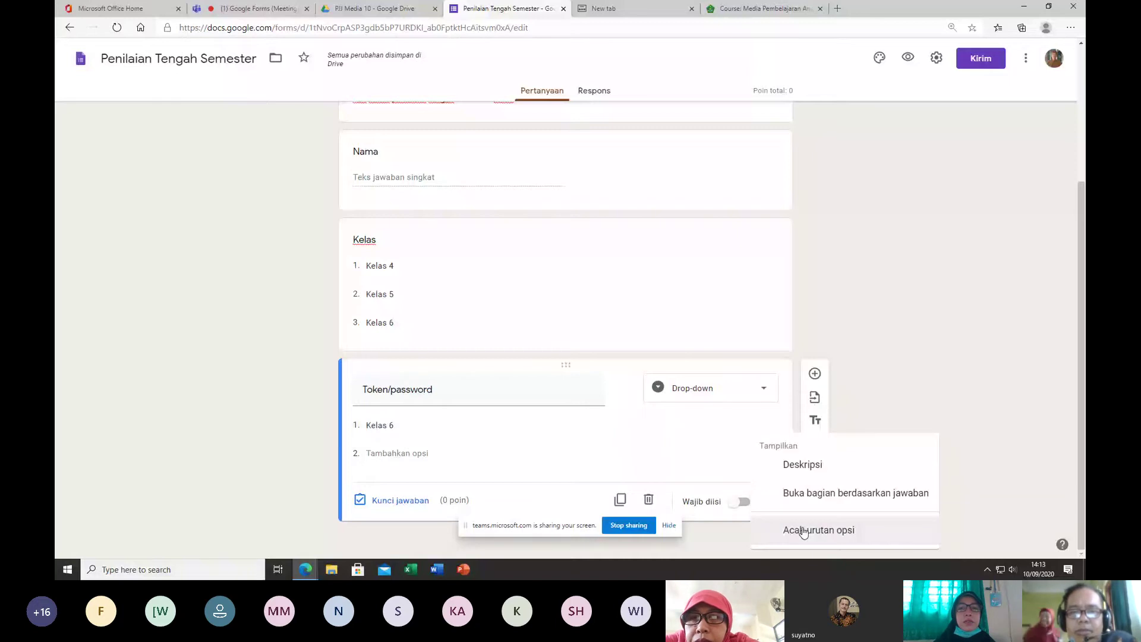
pyautogui.click(821, 493)
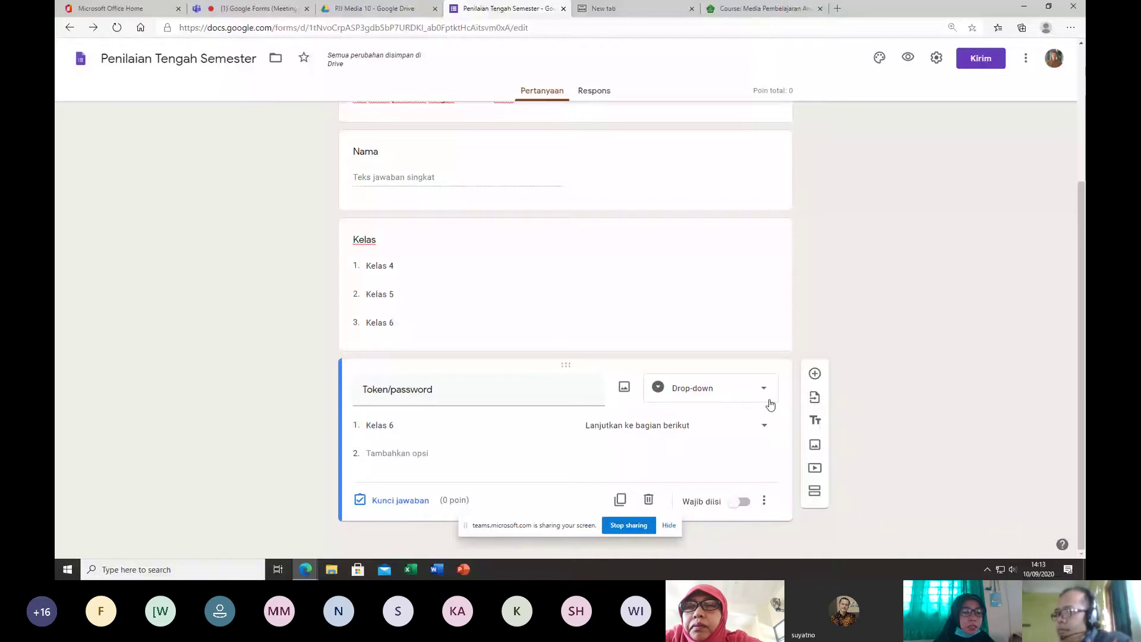
# Step: Change Token/password to a required Jawaban singkat question
pyautogui.click(768, 400)
pyautogui.click(711, 209)
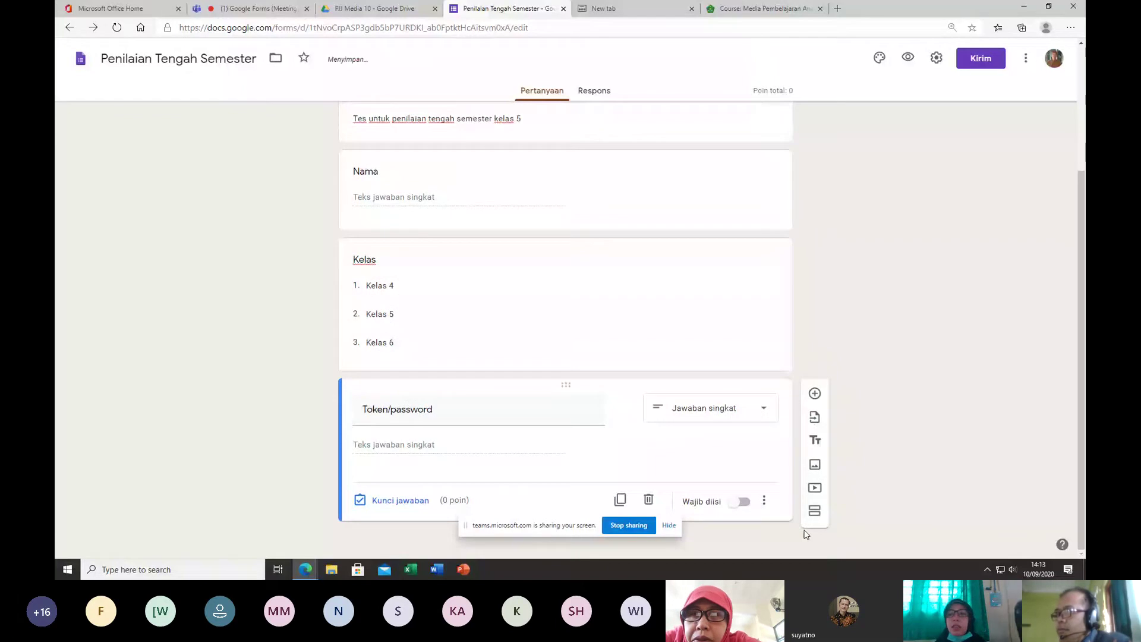
pyautogui.click(740, 502)
pyautogui.click(764, 500)
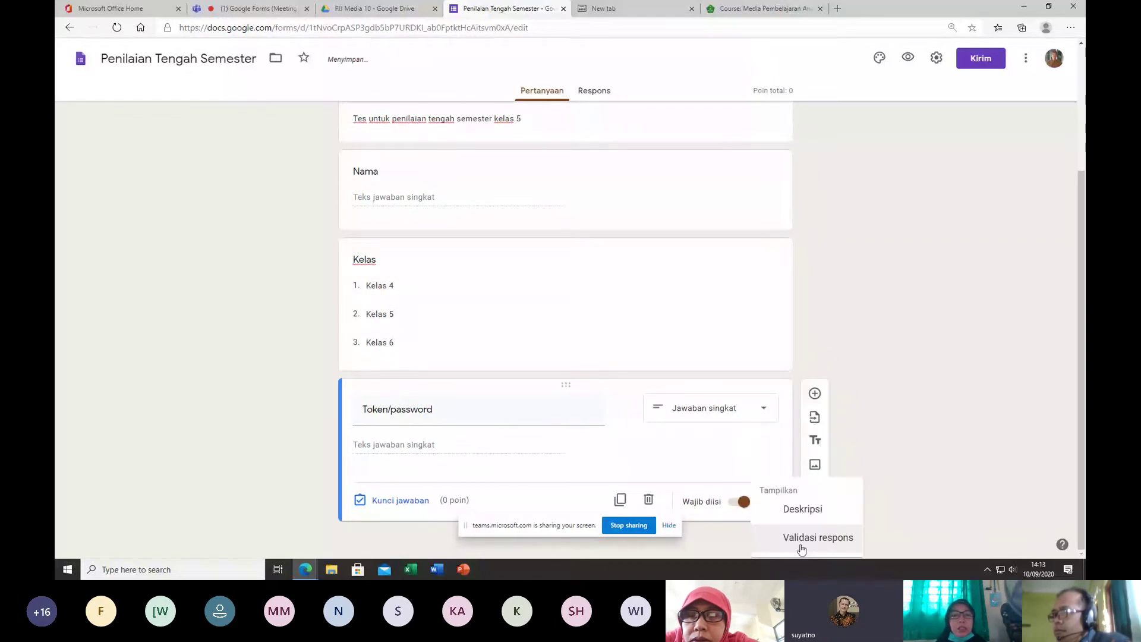
# Step: Close, reopen and close the Token/password question's extra settings menu
pyautogui.click(802, 548)
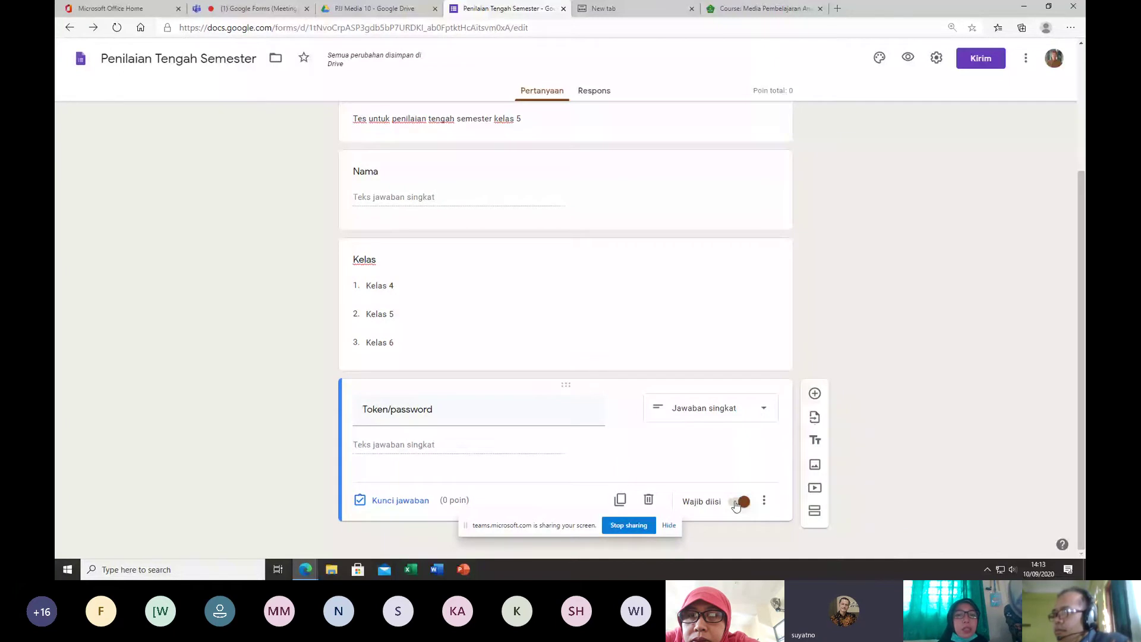
pyautogui.click(763, 501)
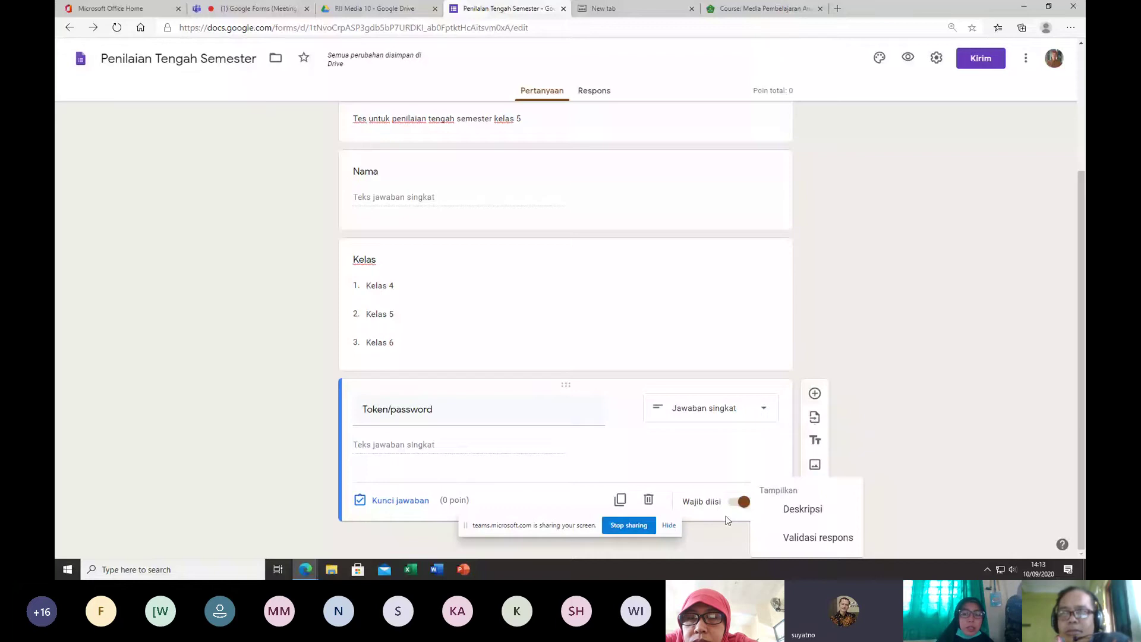
pyautogui.click(750, 496)
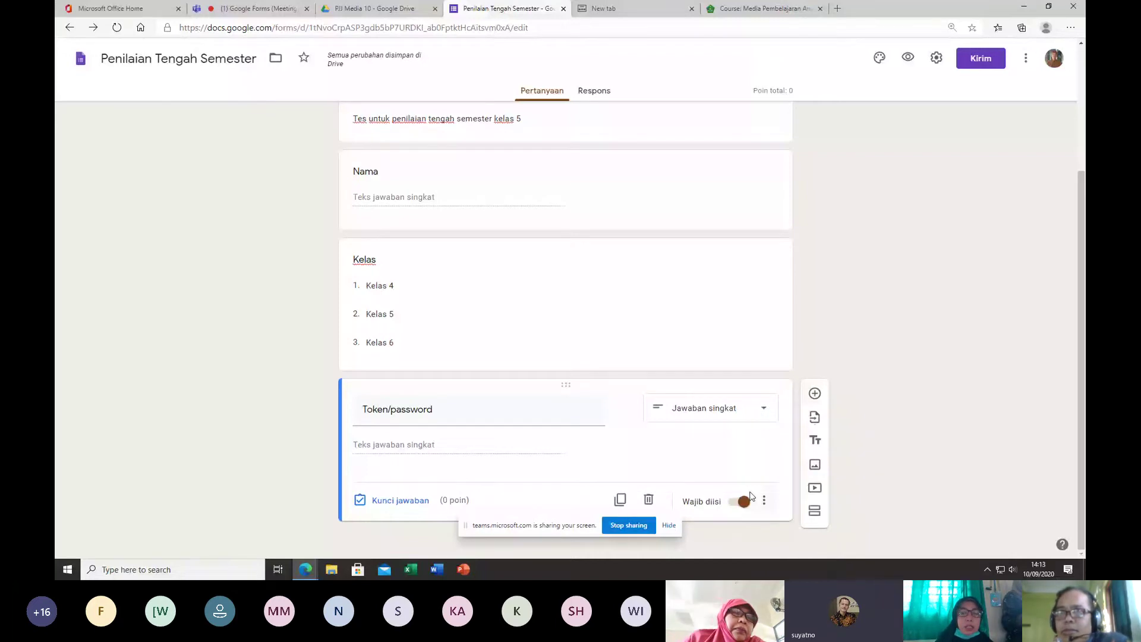
# Step: Make the Nama and Kelas questions required, then reopen Token/password's extra settings menu
pyautogui.scroll(3, 536, 353)
pyautogui.click(535, 354)
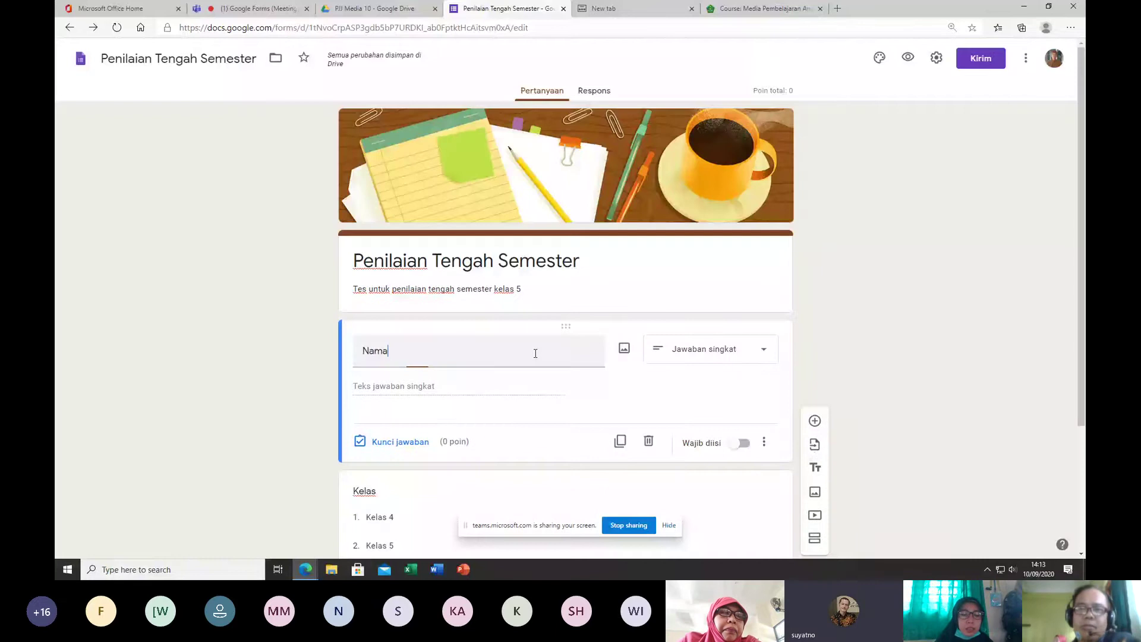
pyautogui.click(743, 444)
pyautogui.scroll(-1, 743, 449)
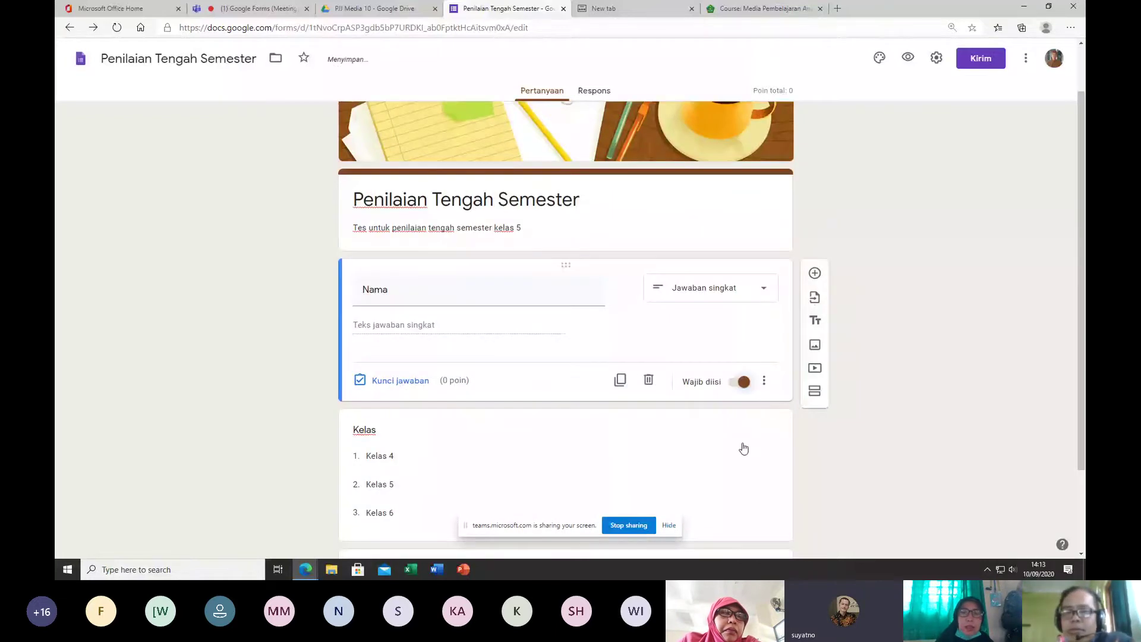
pyautogui.click(744, 448)
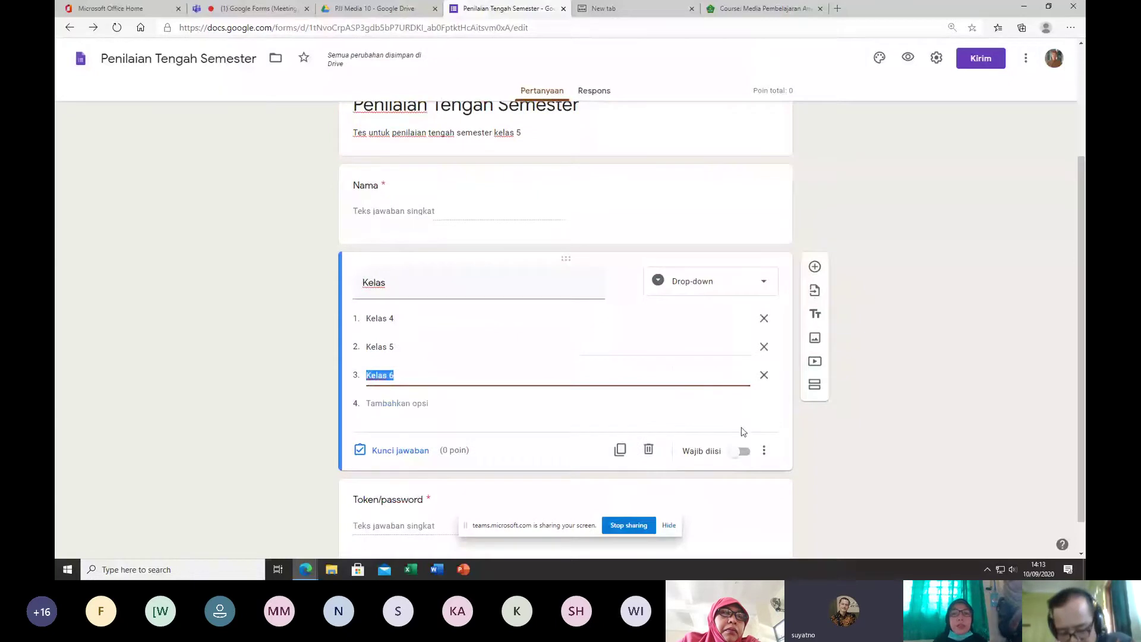
pyautogui.click(743, 451)
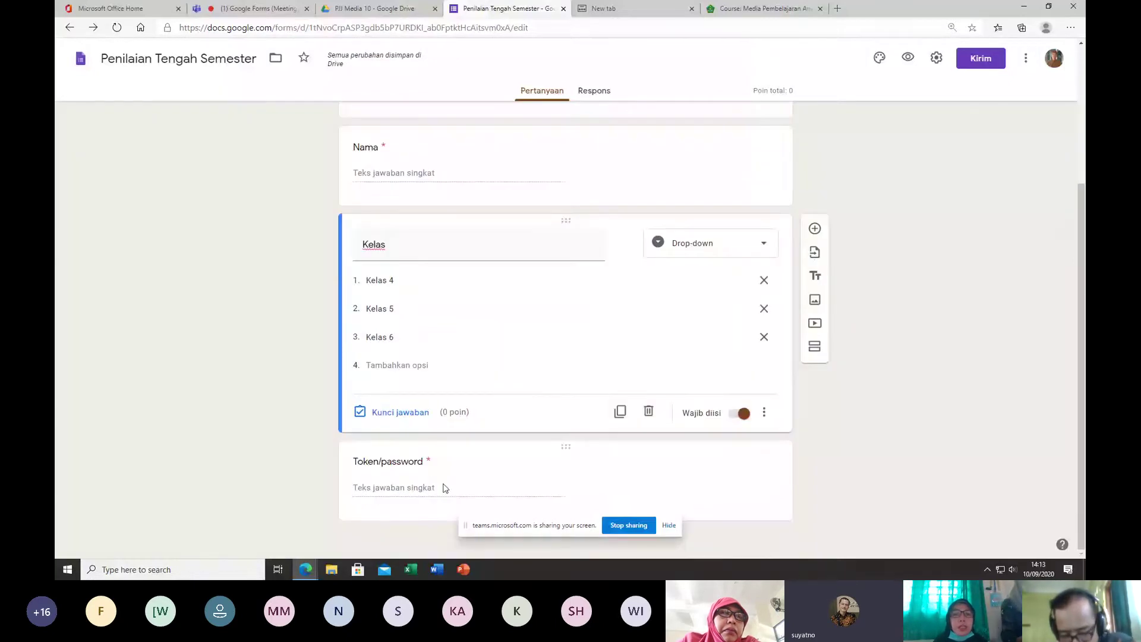
pyautogui.click(445, 488)
pyautogui.click(764, 501)
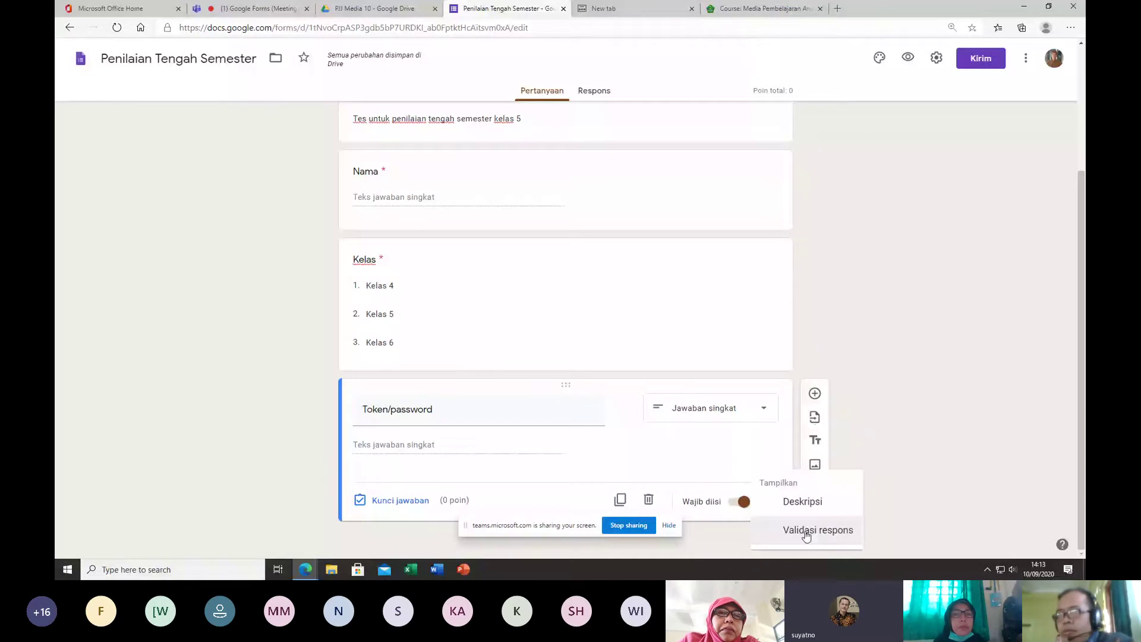
# Step: Add Teks › Berisi validation to Token/password requiring 'ujian', with custom error text 'ups'
pyautogui.click(806, 530)
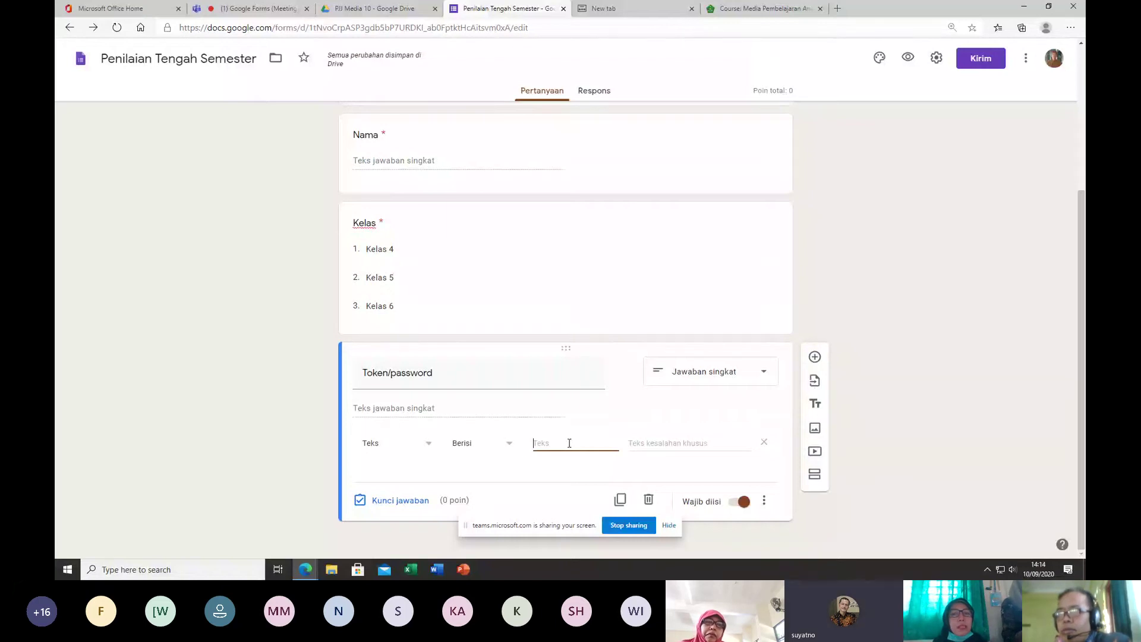
pyautogui.click(423, 445)
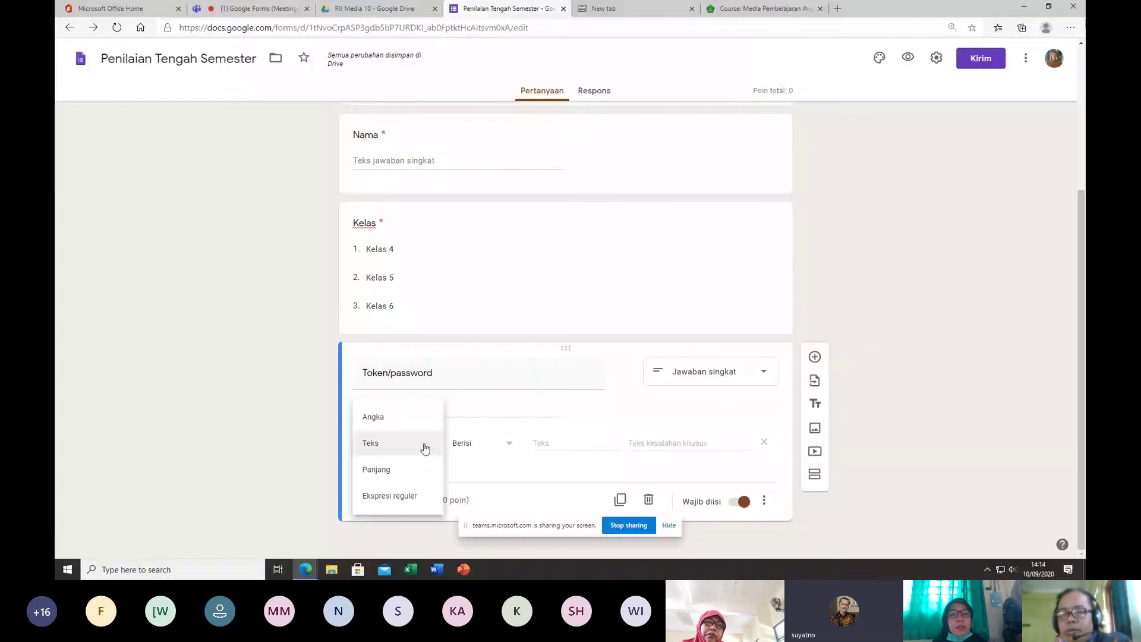
pyautogui.click(425, 447)
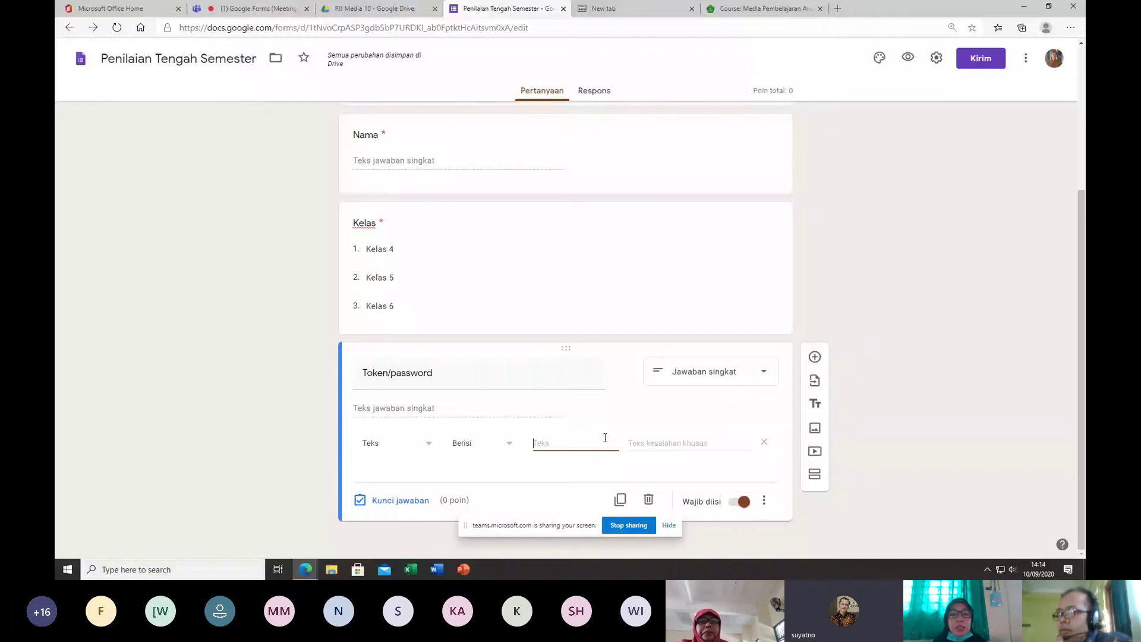
pyautogui.write('ujian')
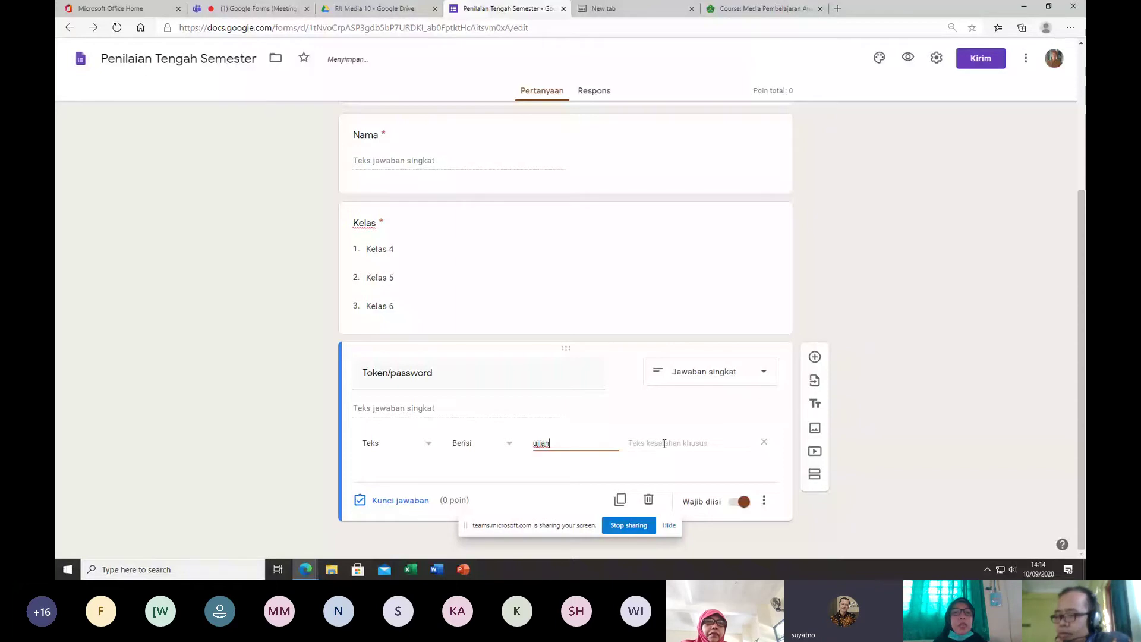
pyautogui.click(664, 444)
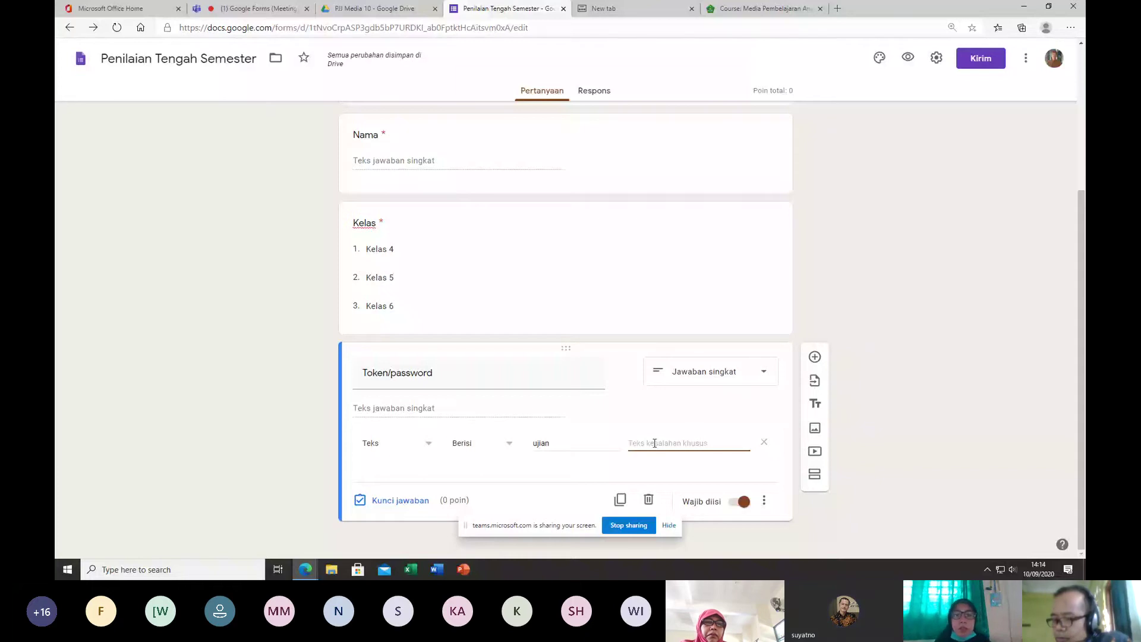
pyautogui.write('ups')
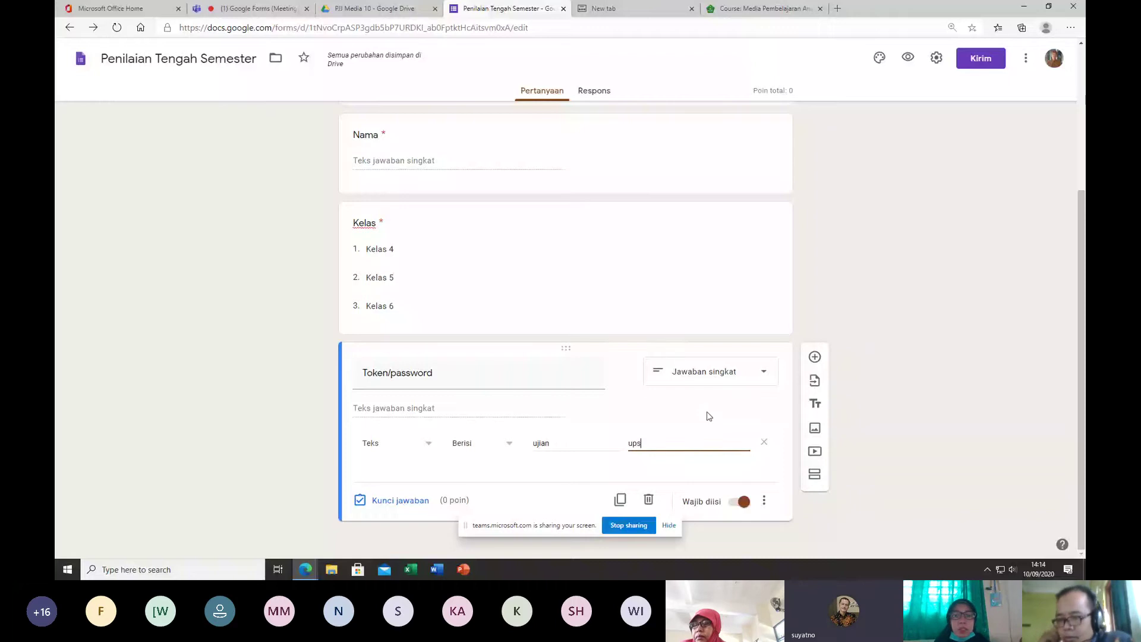
pyautogui.click(562, 347)
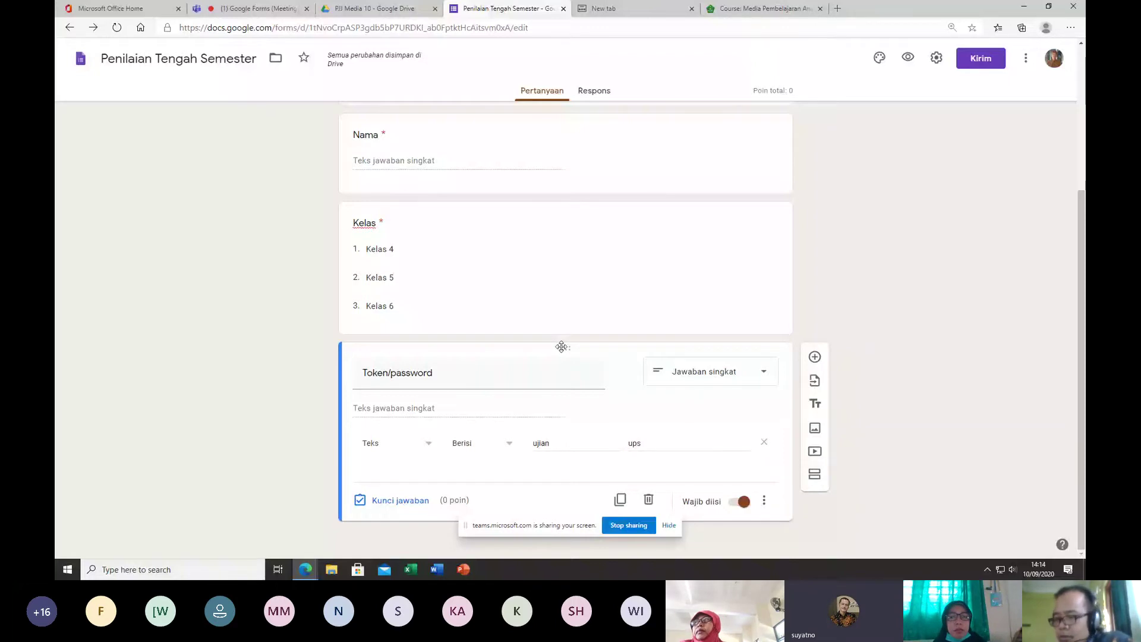
pyautogui.scroll(3, 581, 372)
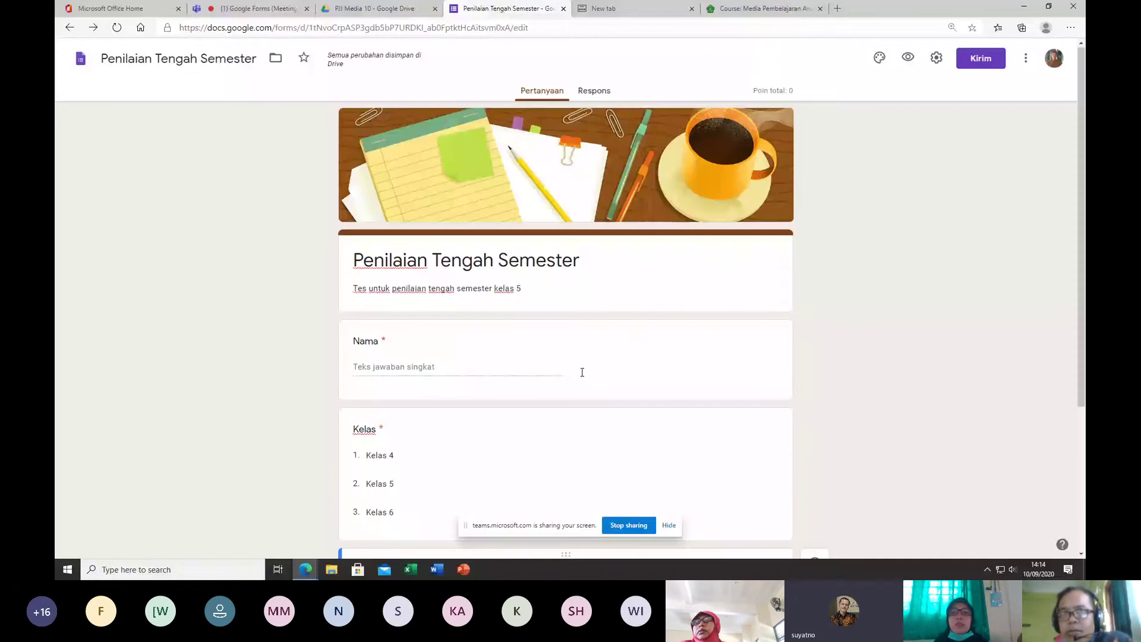
pyautogui.scroll(-1, 525, 299)
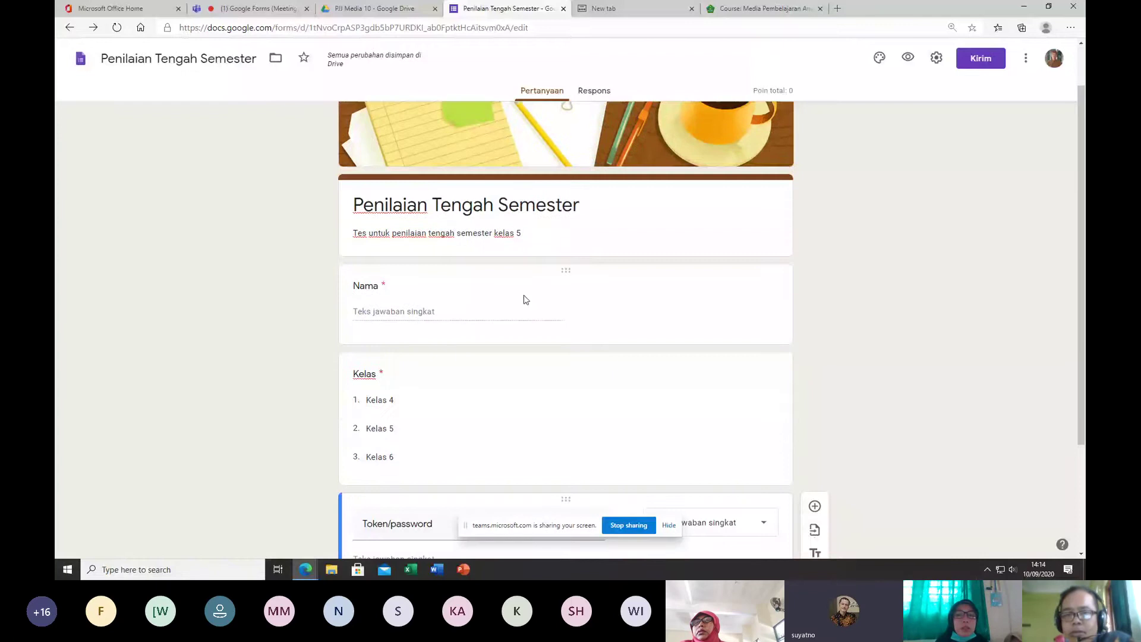
pyautogui.click(525, 299)
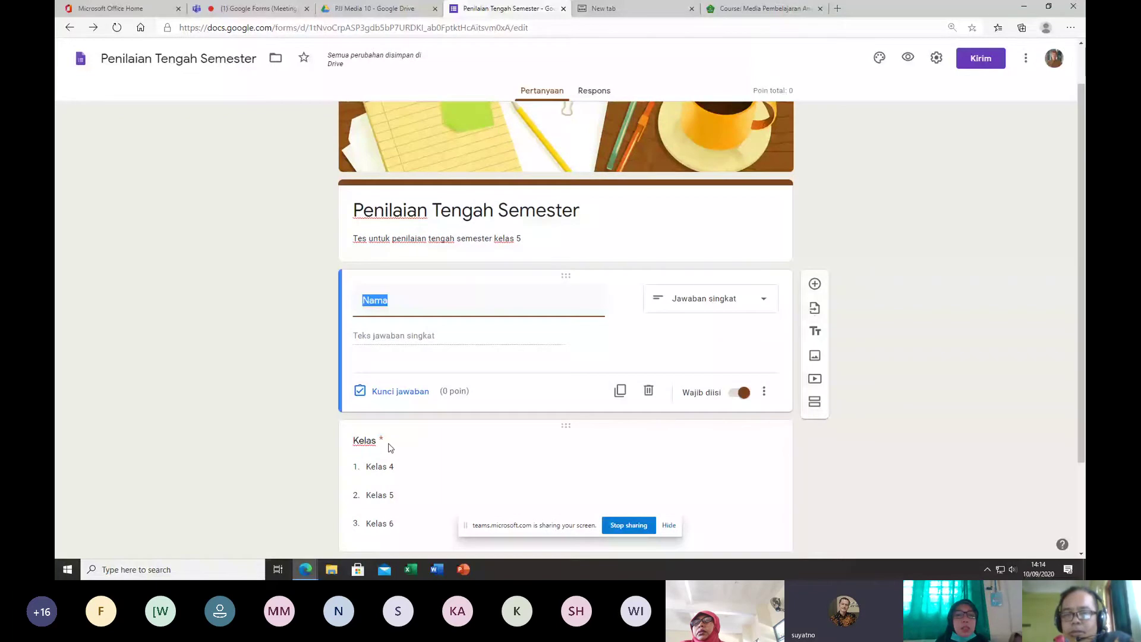
pyautogui.scroll(-2, 416, 398)
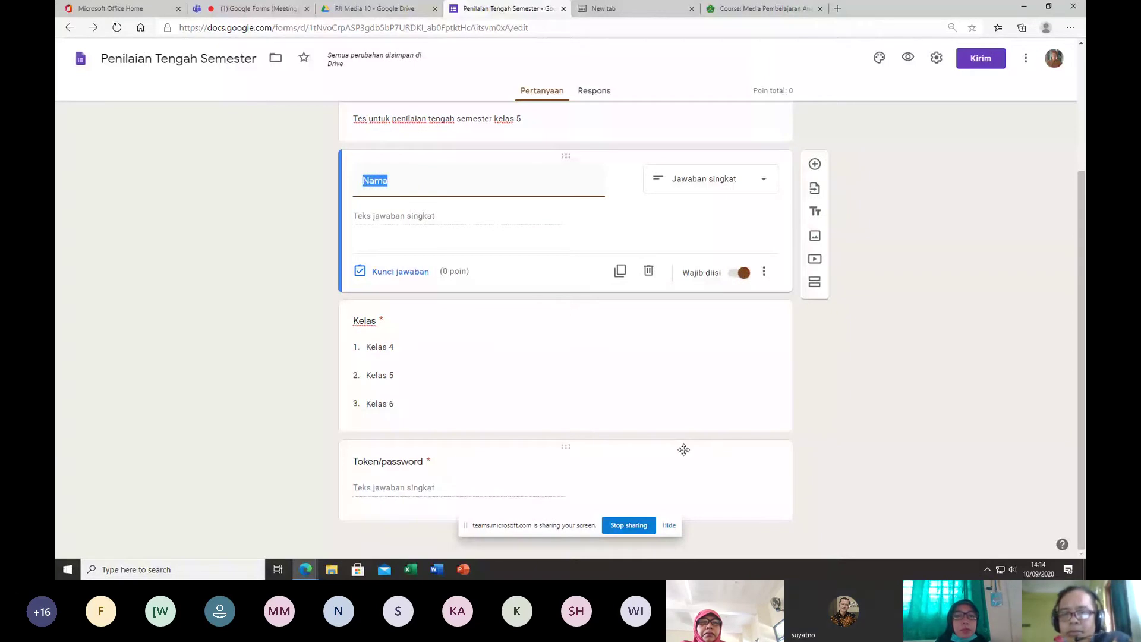
pyautogui.click(824, 375)
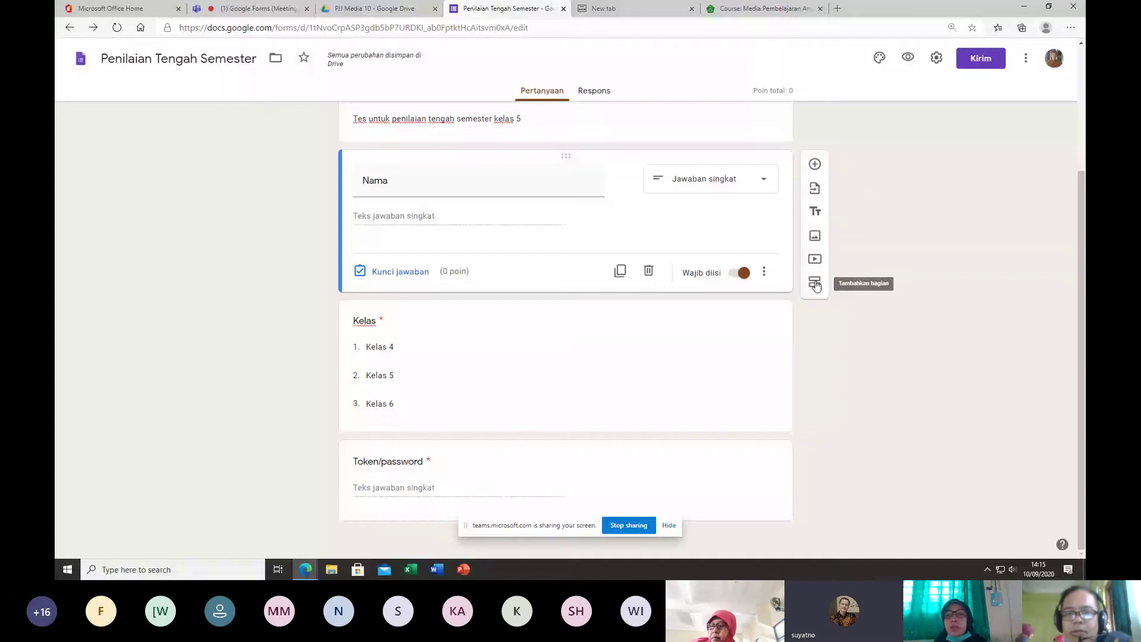
pyautogui.click(815, 284)
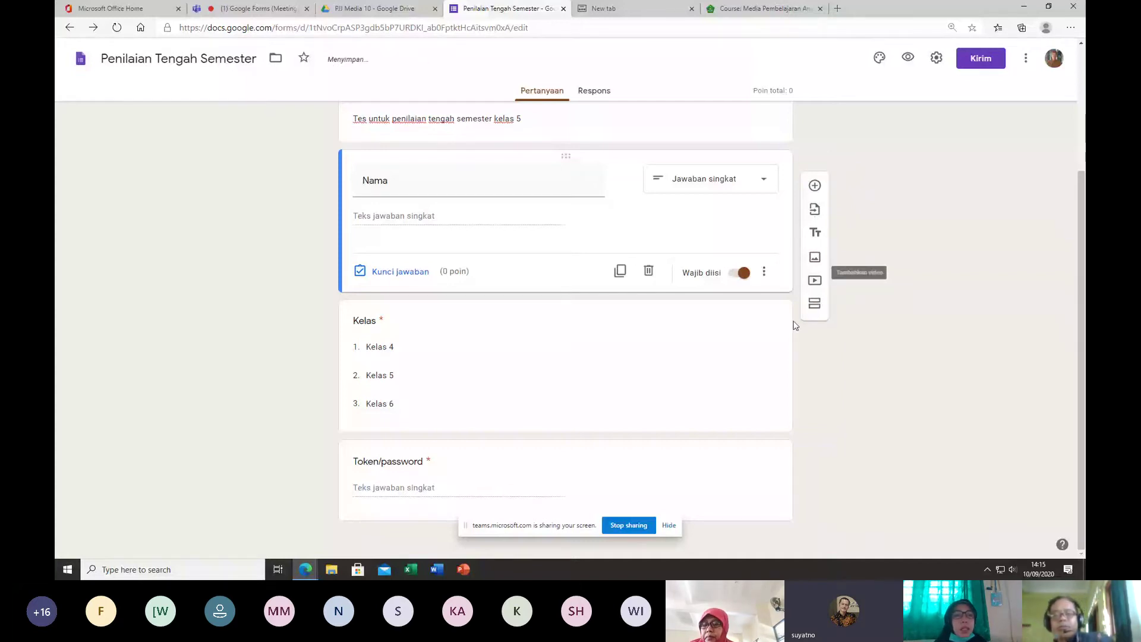
pyautogui.click(750, 474)
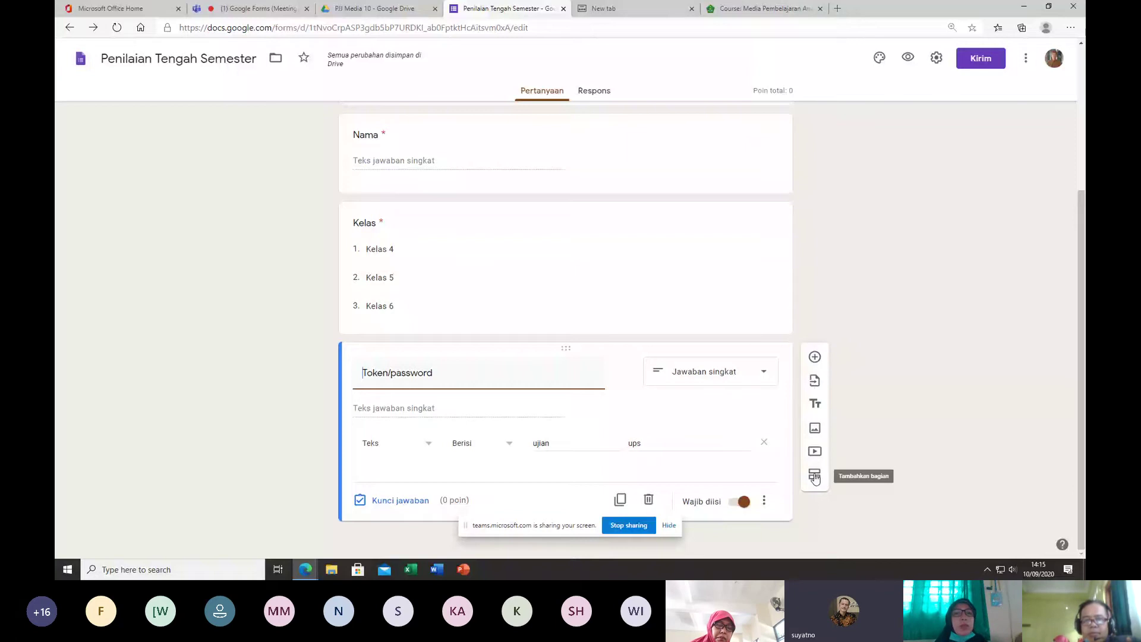
# Step: Add Bagian 2 after Token/password and title it 'Soal Penilaian Tengah Semester'
pyautogui.click(814, 476)
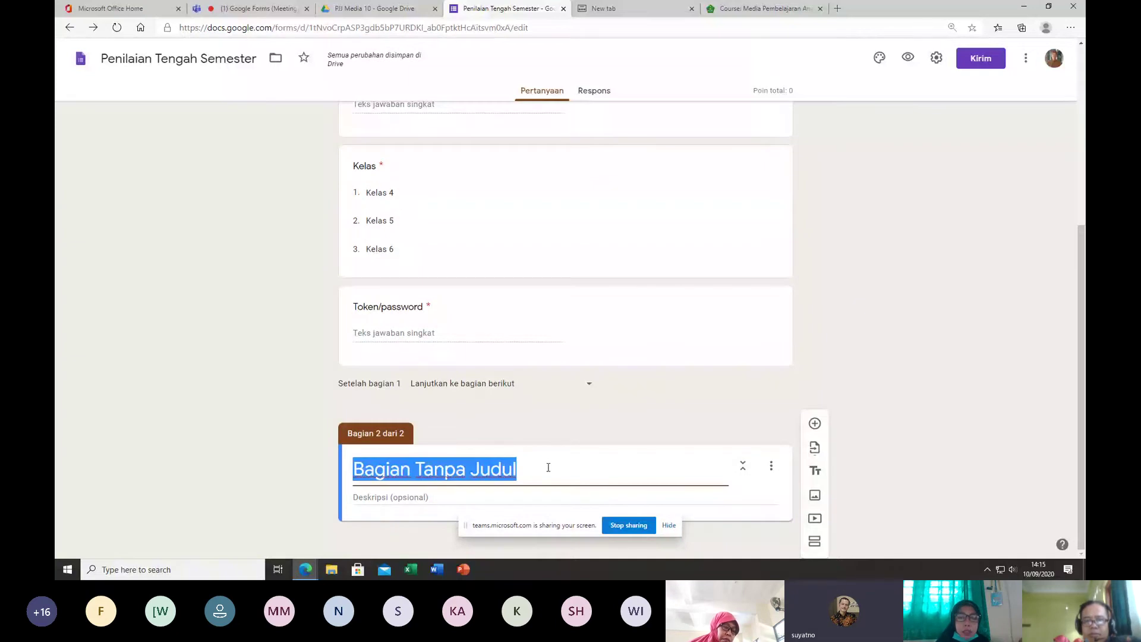
pyautogui.write('Soal Penilaian Tengah S')
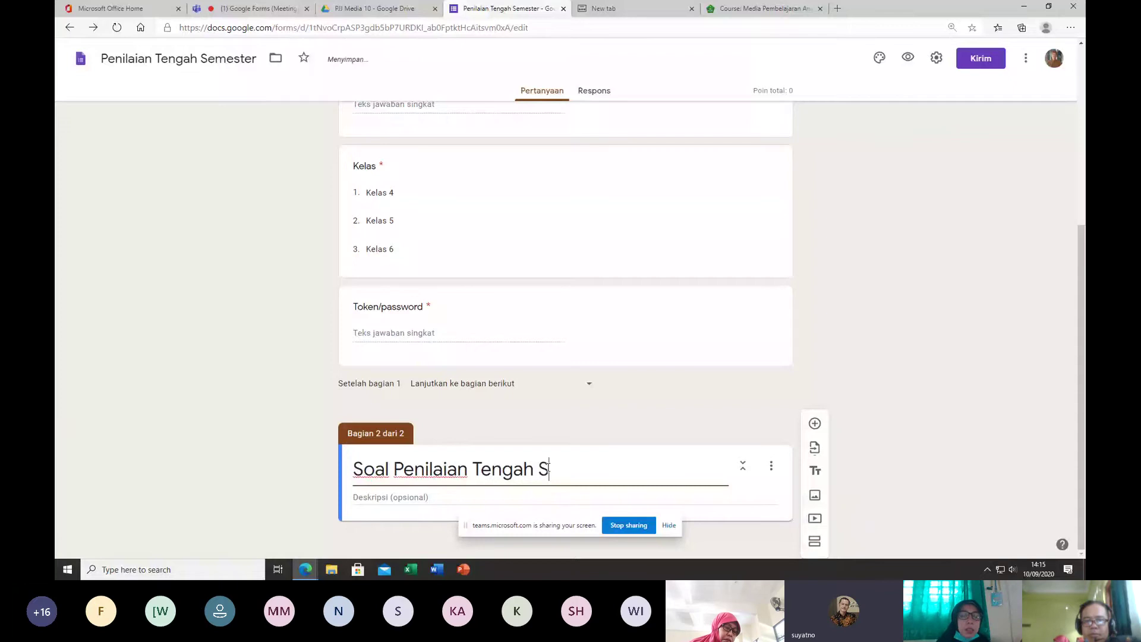
pyautogui.write('emester')
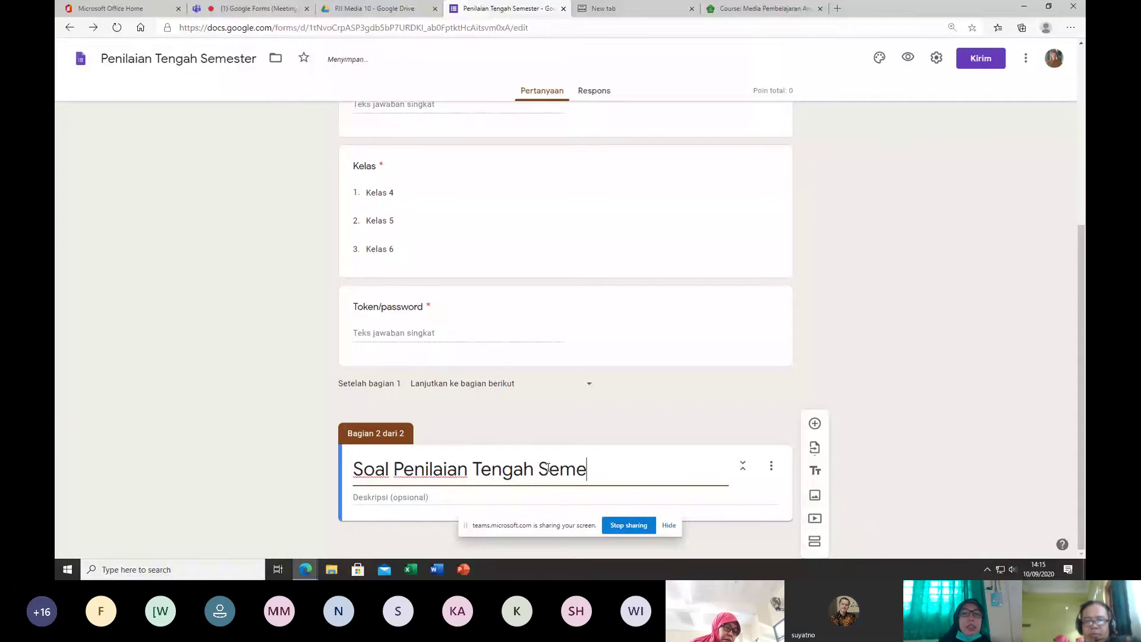
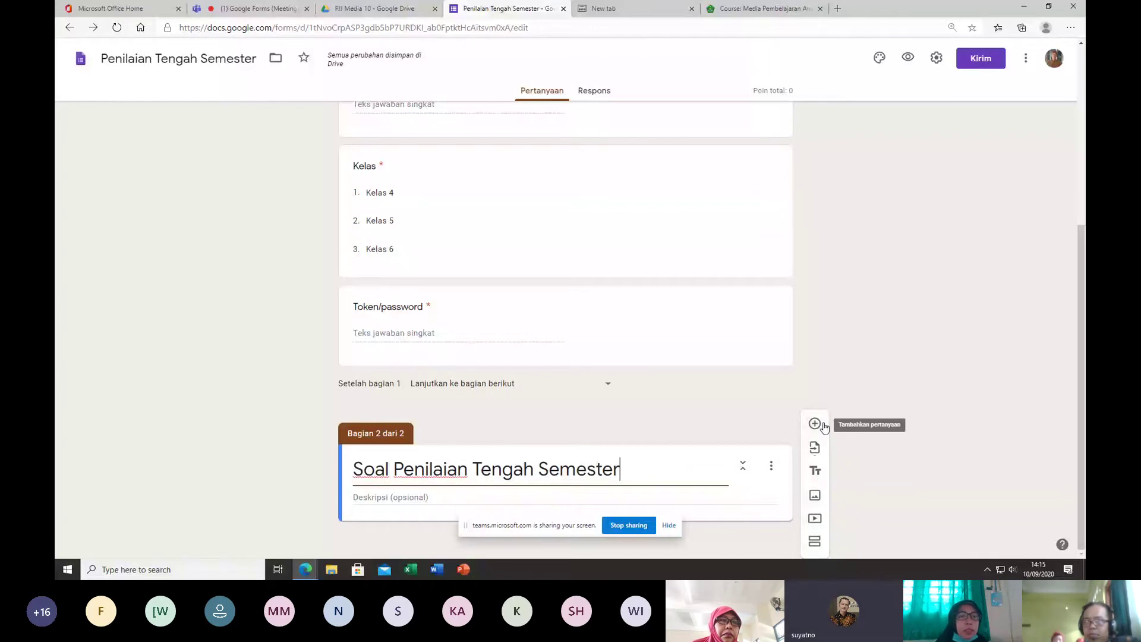
# Step: Add a section 2 question titled 'bendera resmi negara indoneisa adaah ...'
pyautogui.click(822, 425)
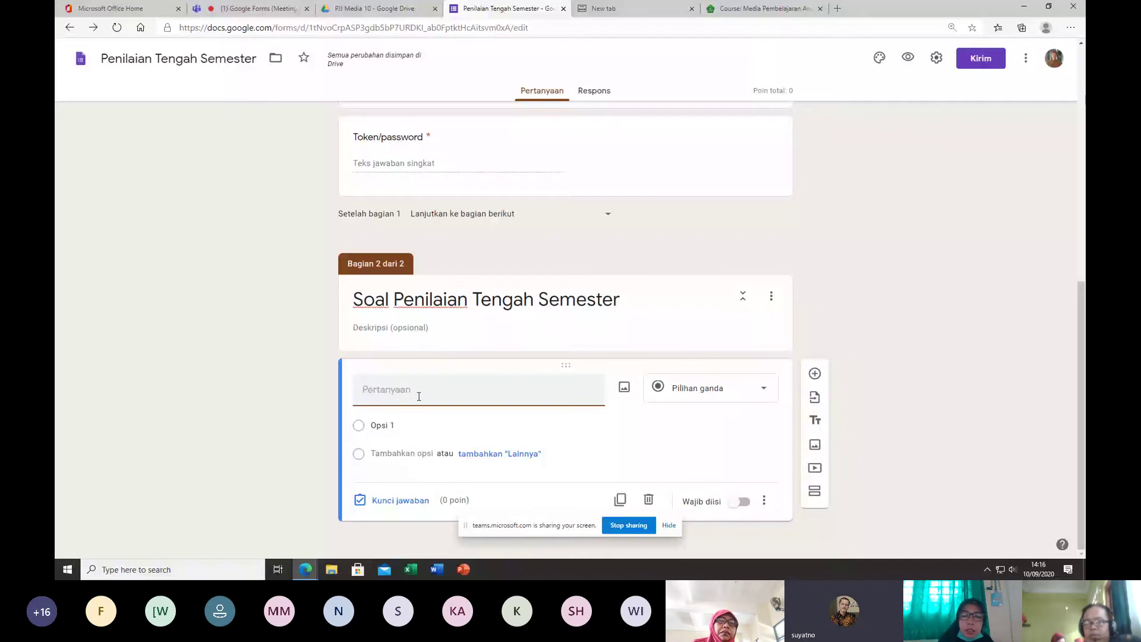
pyautogui.write('bendera ')
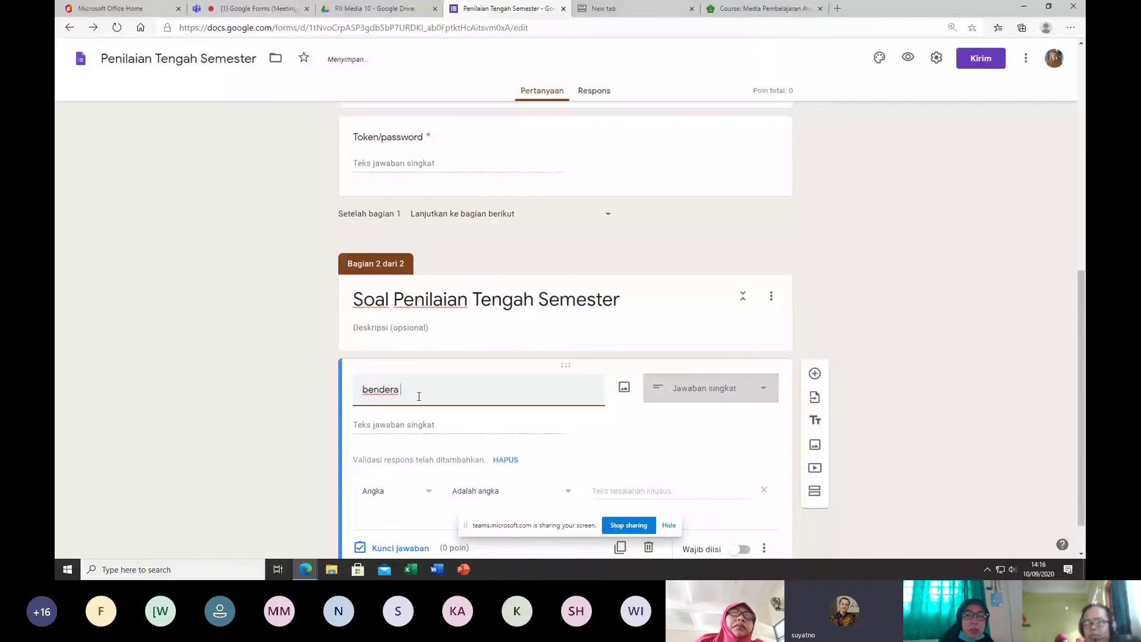
pyautogui.write('resmi nega')
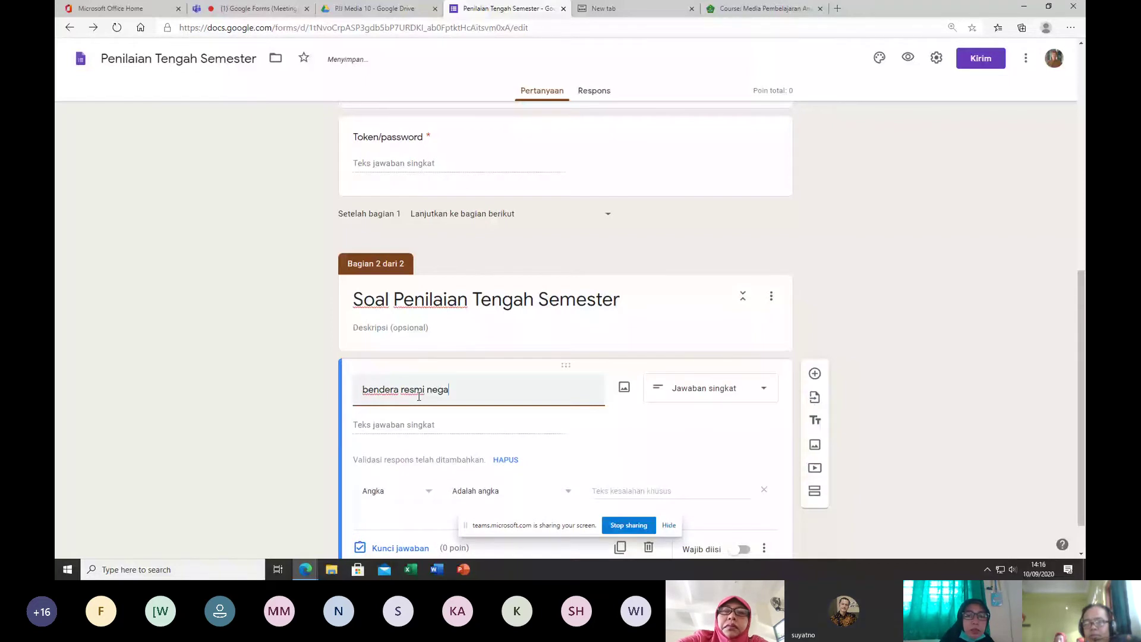
pyautogui.write('ra indoneisa')
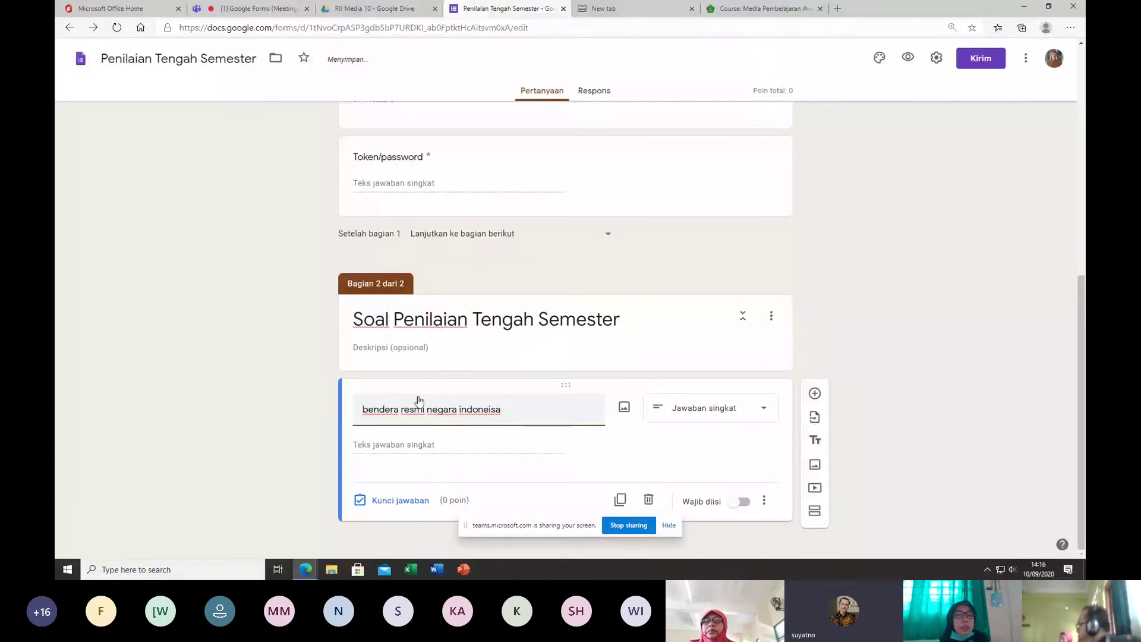
pyautogui.write(' ber')
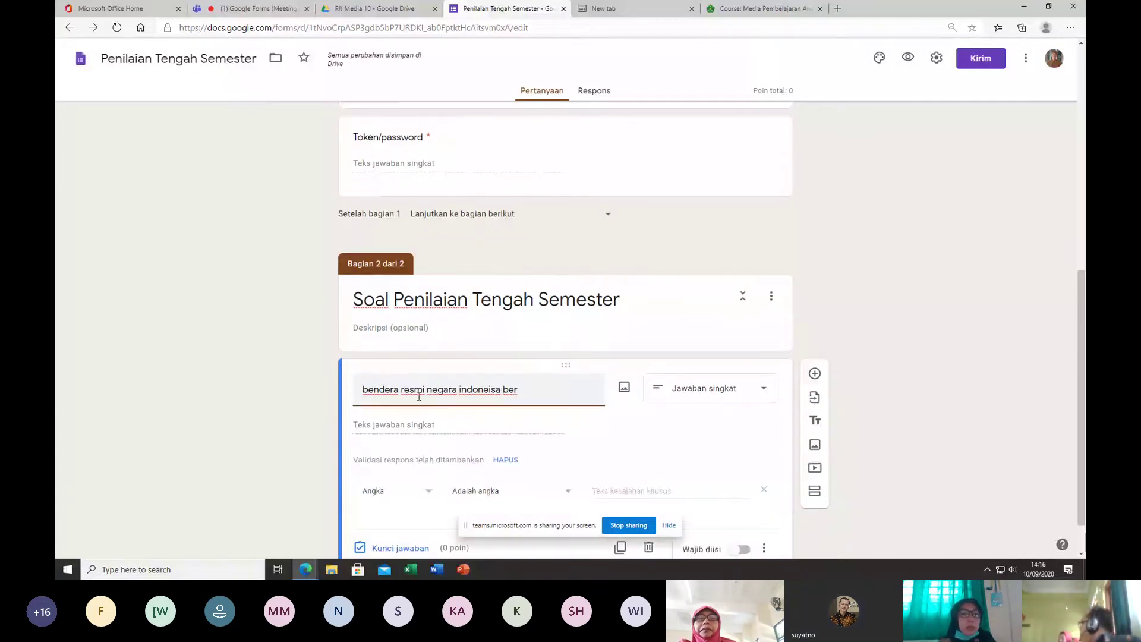
pyautogui.press('BackSpace')
pyautogui.press('BackSpace')
pyautogui.press('BackSpace')
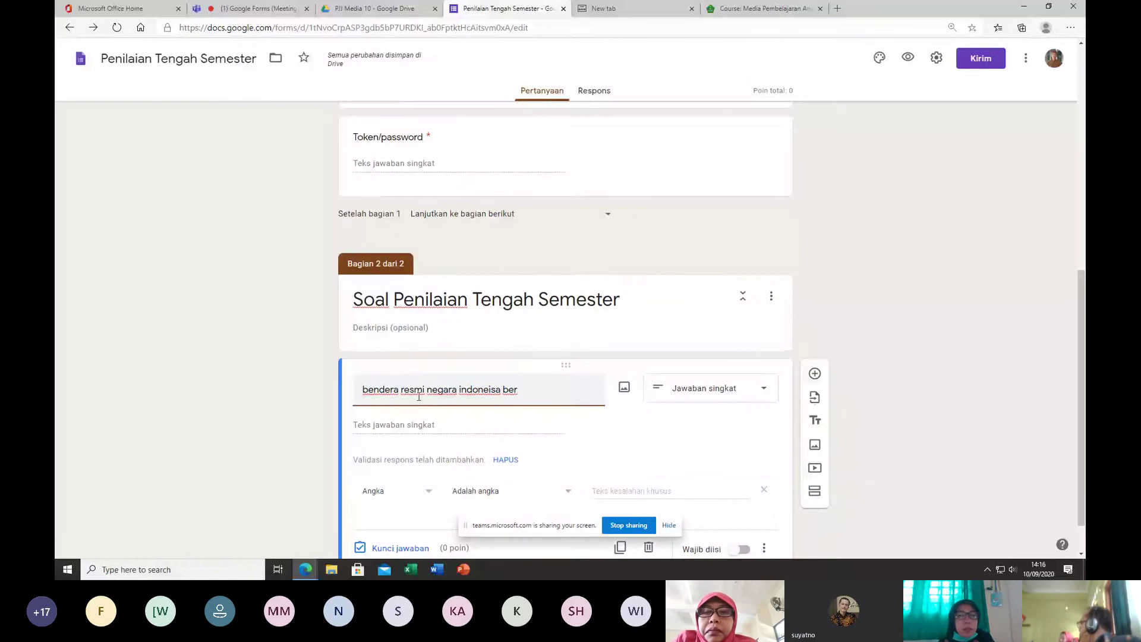
pyautogui.write('dalah')
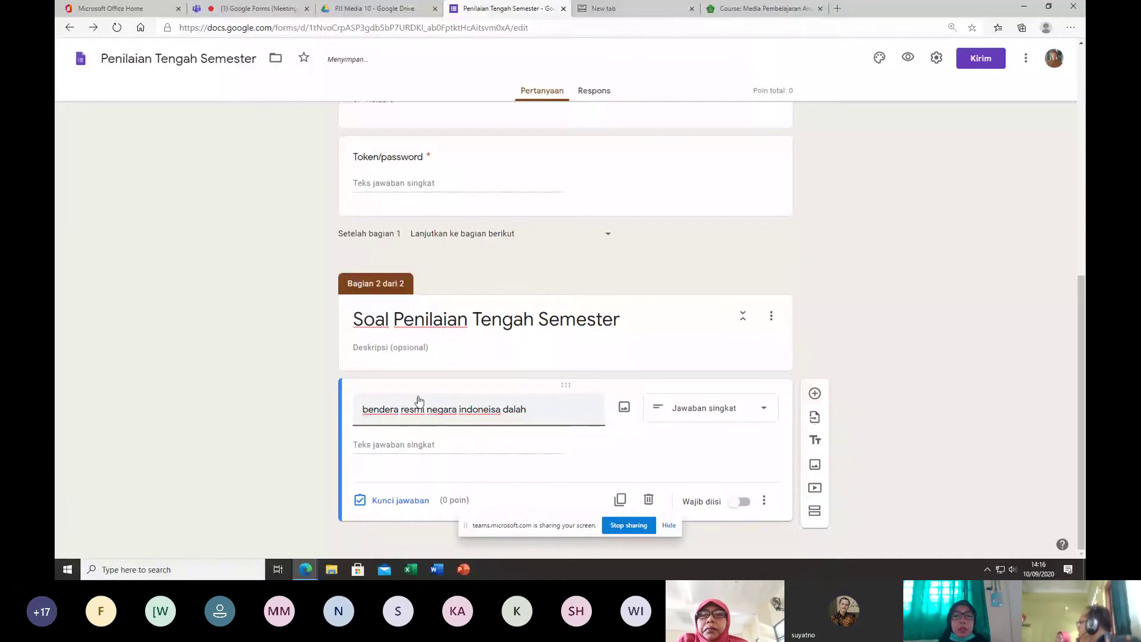
pyautogui.press('BackSpace')
pyautogui.press('BackSpace')
pyautogui.press('BackSpace')
pyautogui.press('BackSpace')
pyautogui.press('BackSpace')
pyautogui.write('adaah ')
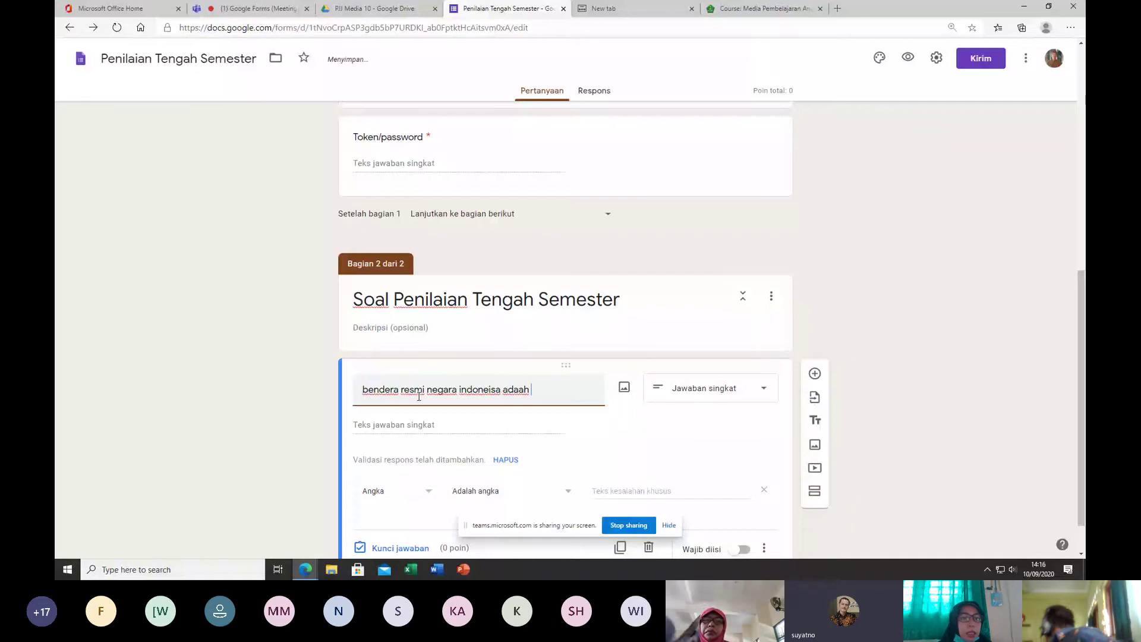
pyautogui.write('...')
# Step: Switch the question to Pilihan ganda and enter the first option 'merah putih'
pyautogui.click(765, 413)
pyautogui.click(706, 276)
pyautogui.click(388, 422)
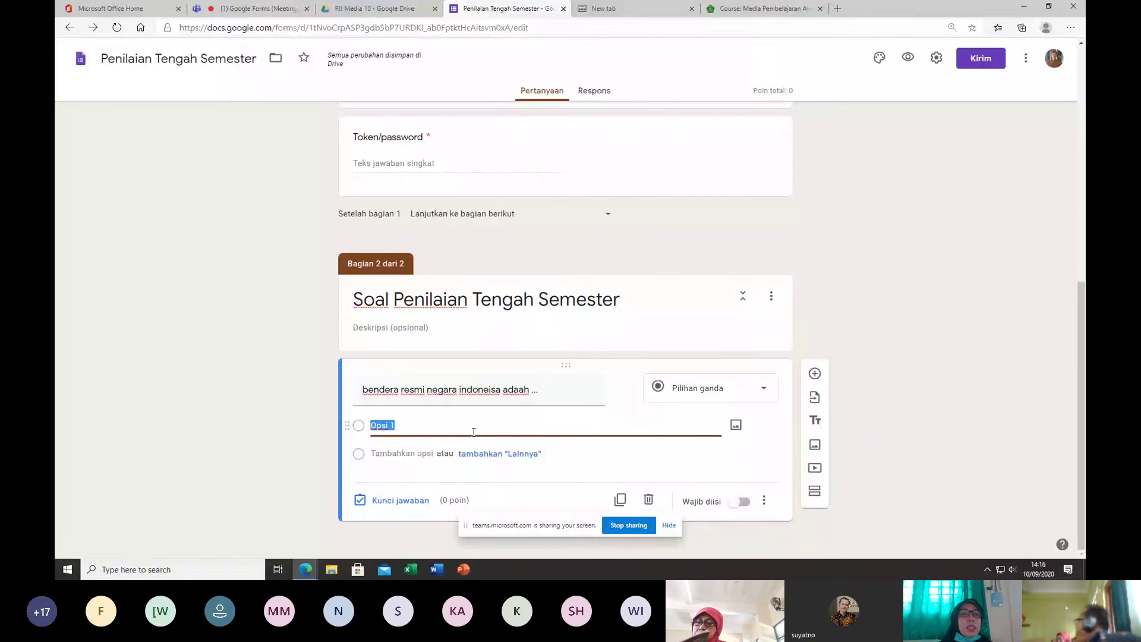
pyautogui.hotkey('ctrl', 'p')
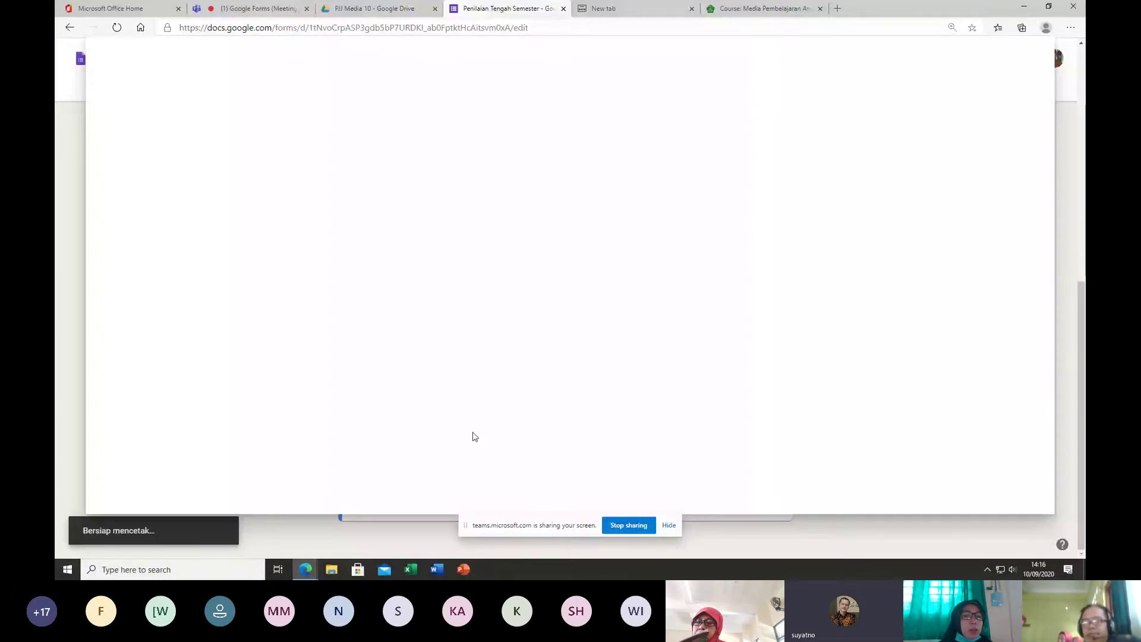
pyautogui.press('Escape')
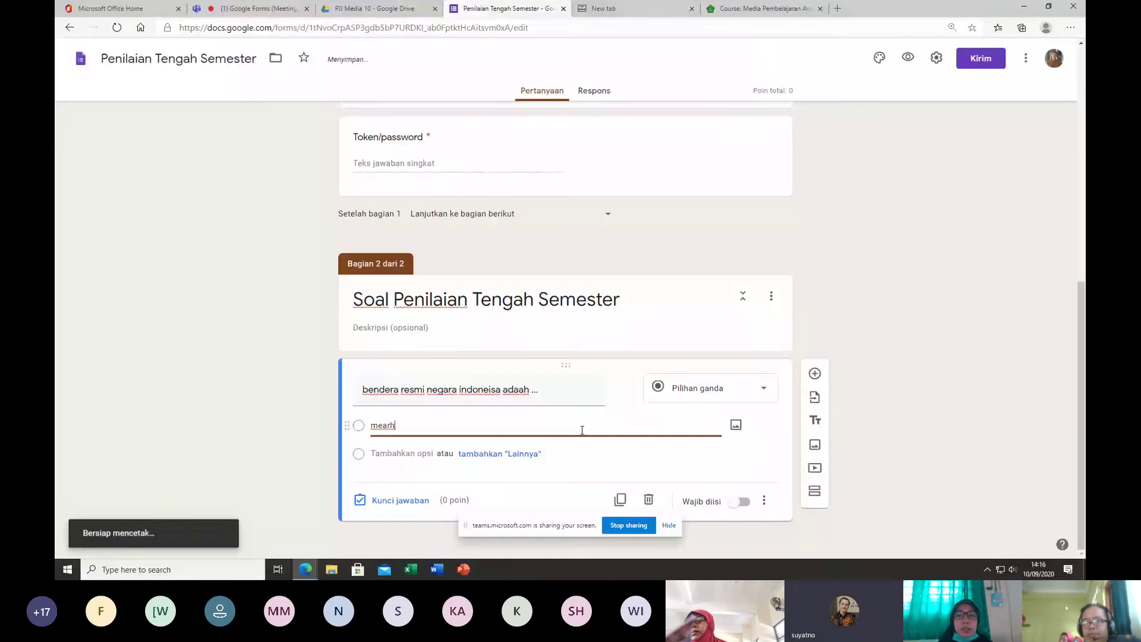
pyautogui.press('BackSpace')
pyautogui.press('BackSpace')
pyautogui.press('BackSpace')
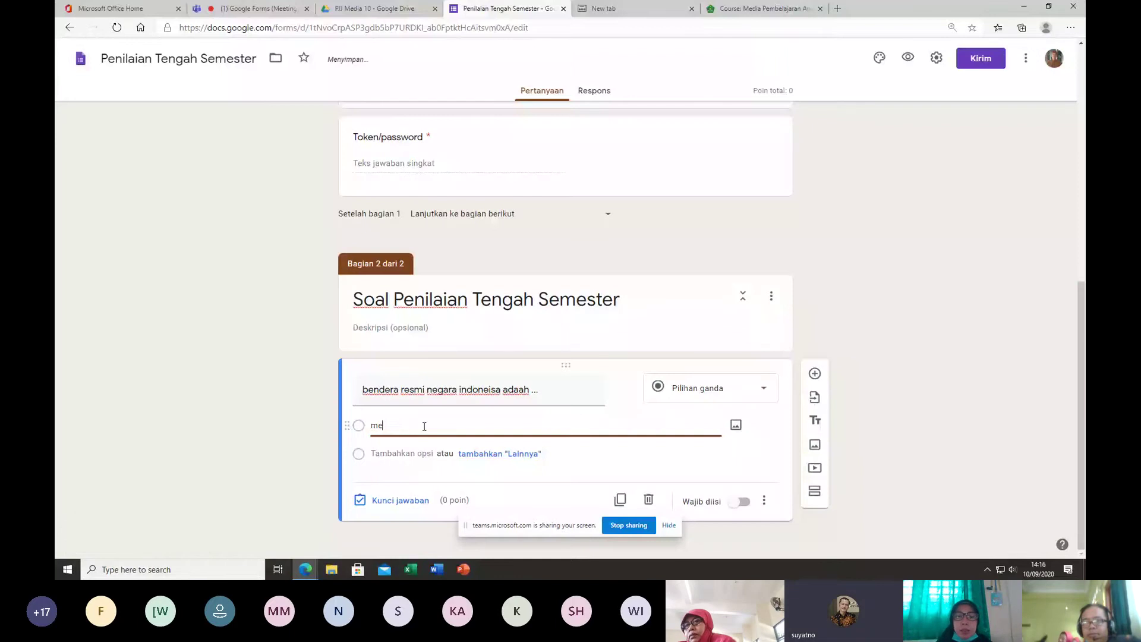
pyautogui.write('rah putih')
# Step: Add the answer options 'putih merah' and 'merah hijau'
pyautogui.click(386, 453)
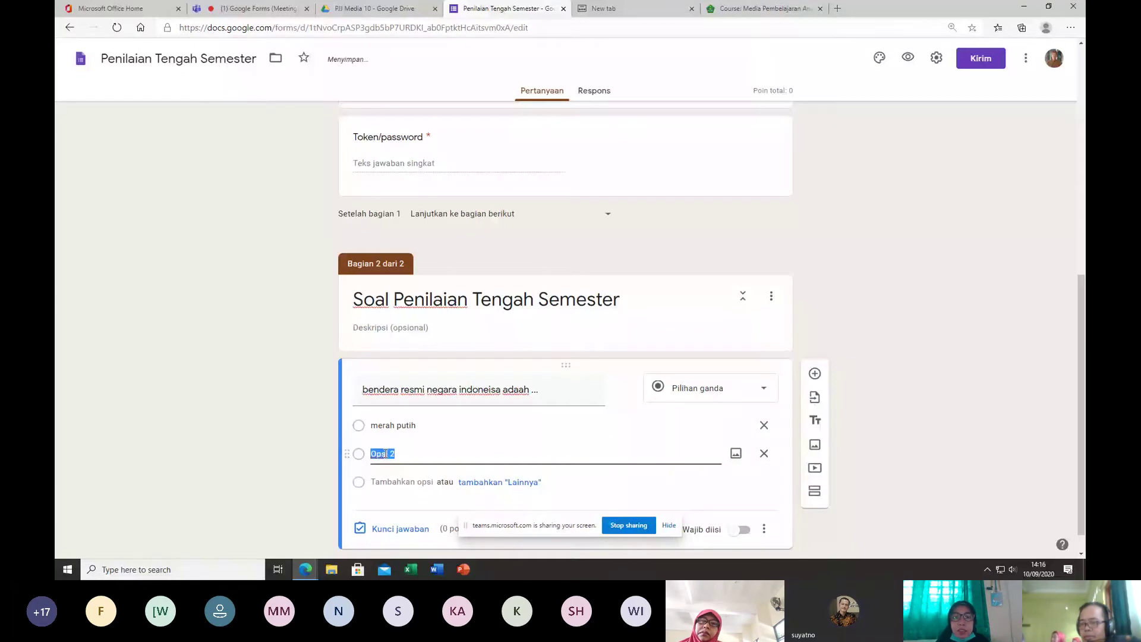
pyautogui.write('putih me')
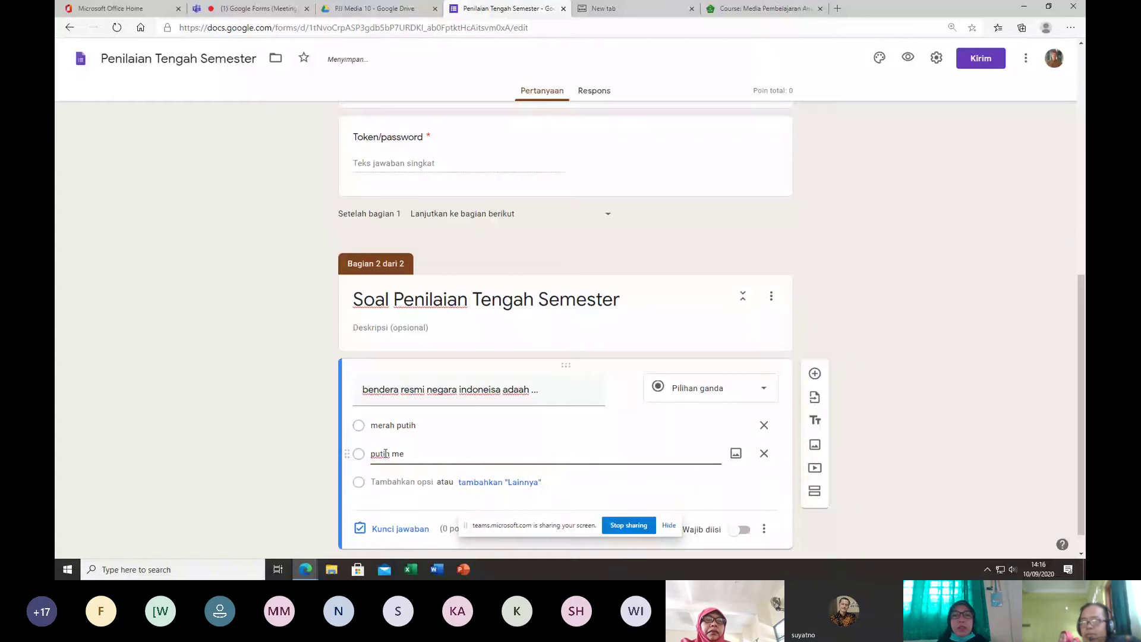
pyautogui.write('rah')
pyautogui.click(387, 482)
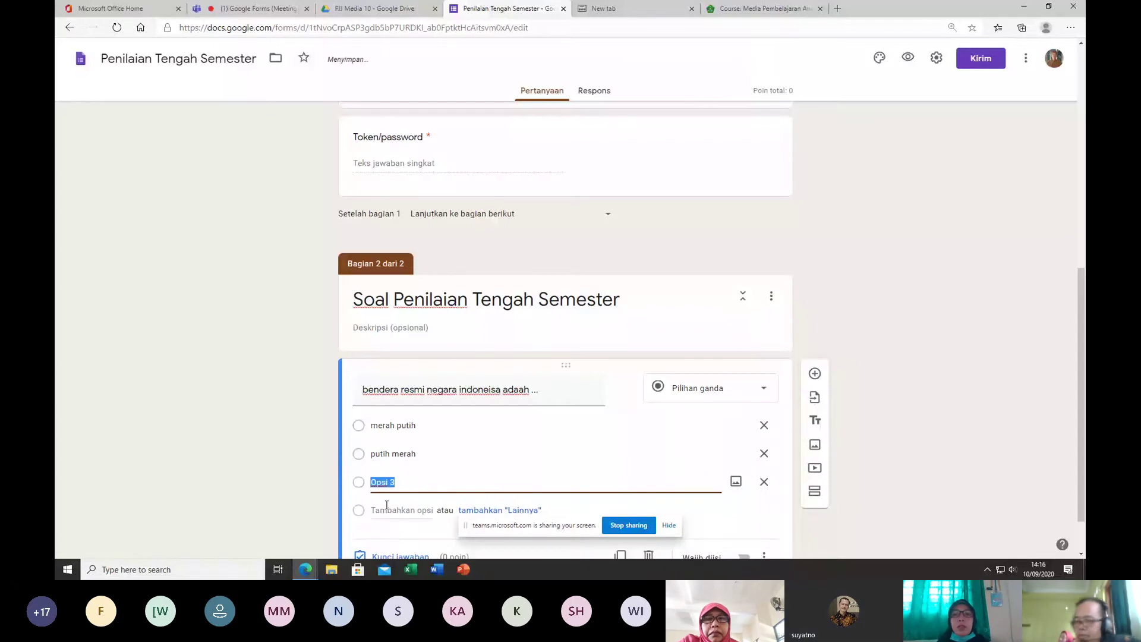
pyautogui.write('puti')
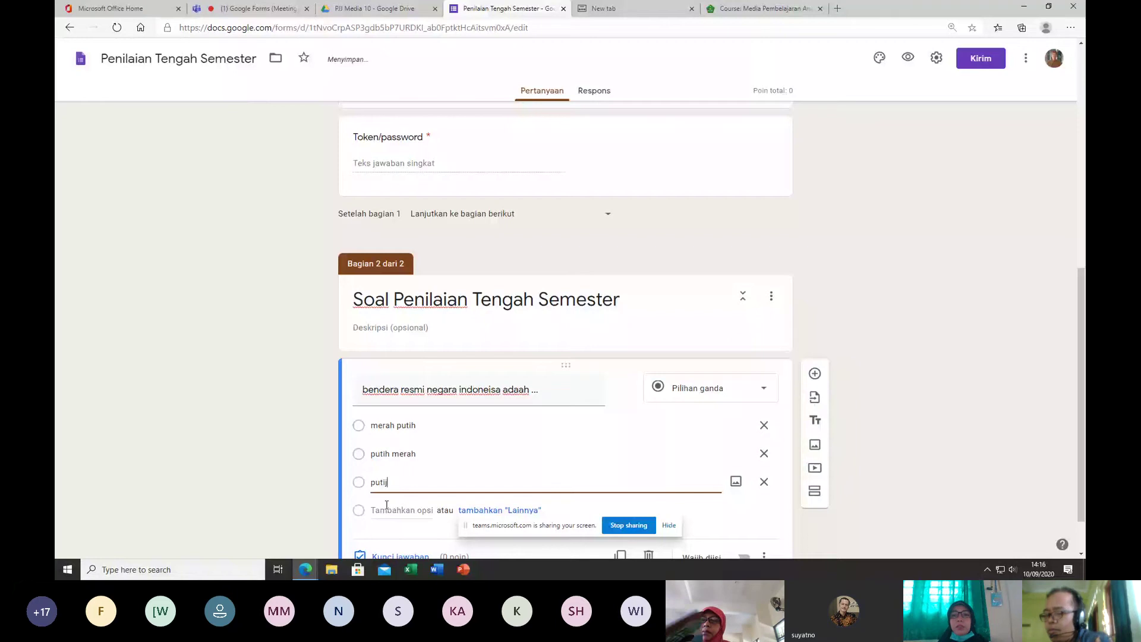
pyautogui.press('BackSpace')
pyautogui.press('BackSpace')
pyautogui.press('BackSpace')
pyautogui.press('BackSpace')
pyautogui.press('BackSpace')
pyautogui.press('BackSpace')
pyautogui.write('merah')
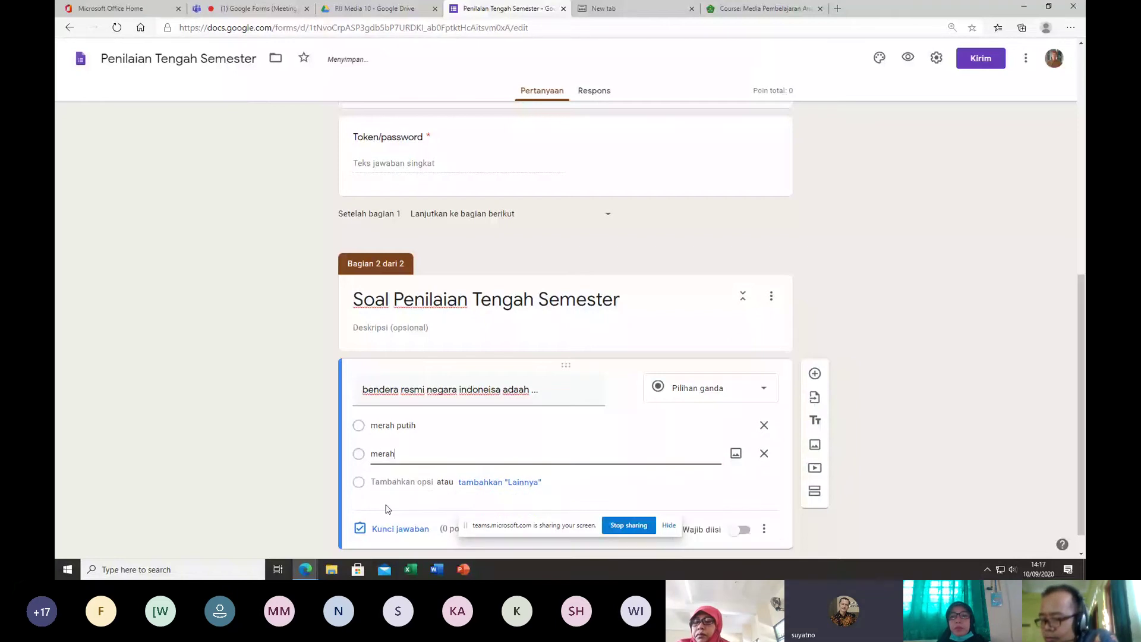
pyautogui.write(' hijau')
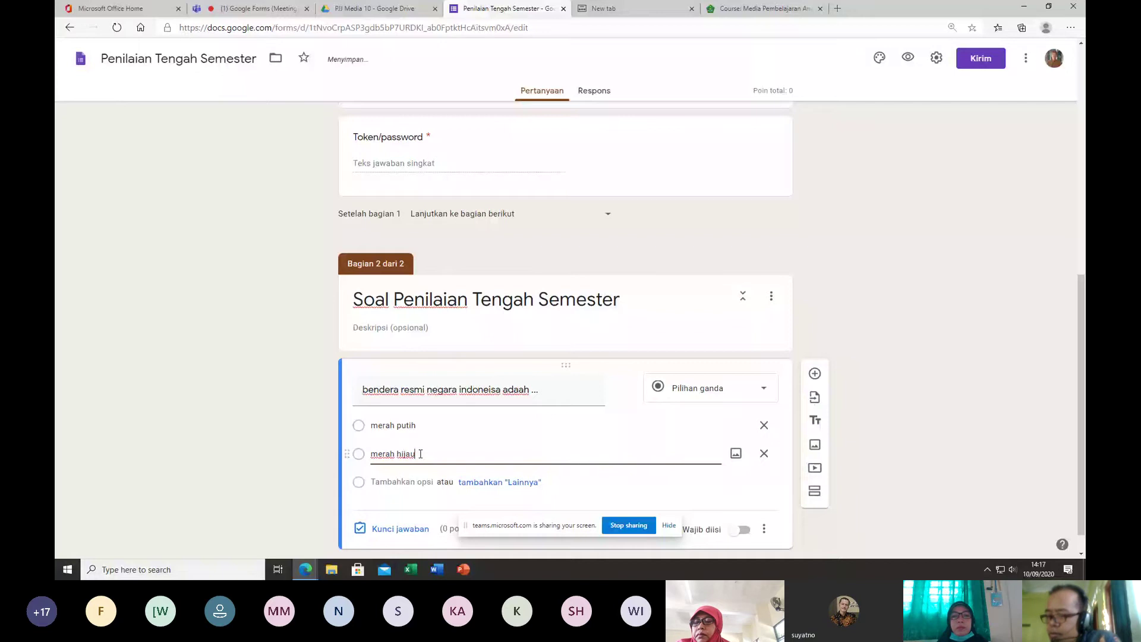
# Step: Undo the garbled edits and re-enter options merah putih, putih merah and merah hijau
pyautogui.hotkey('ctrl', 'z')
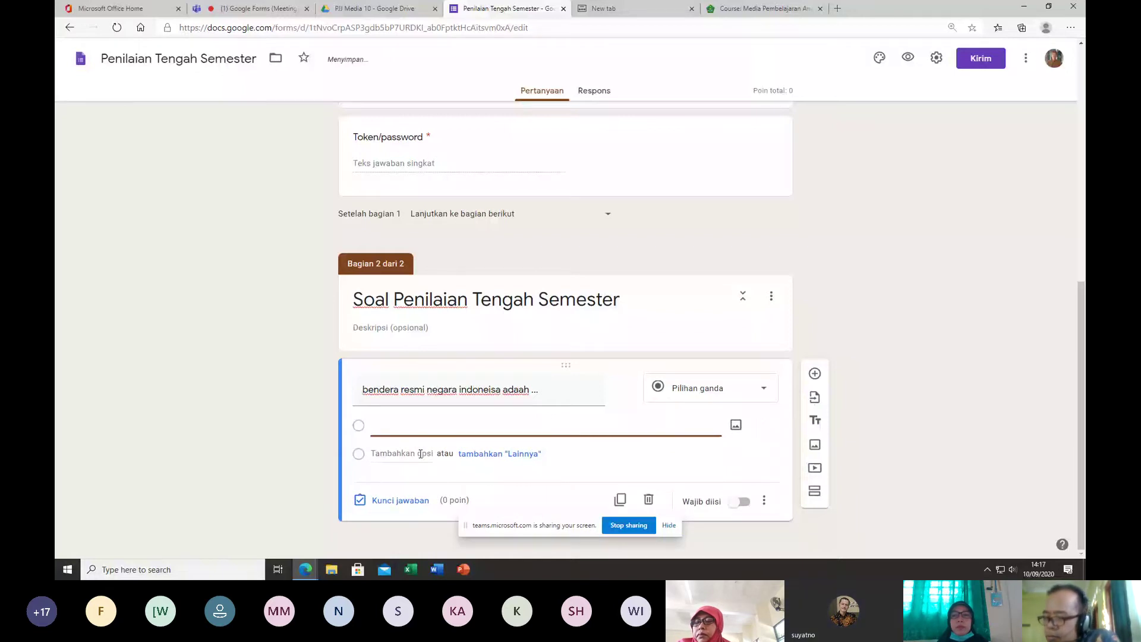
pyautogui.write('mera')
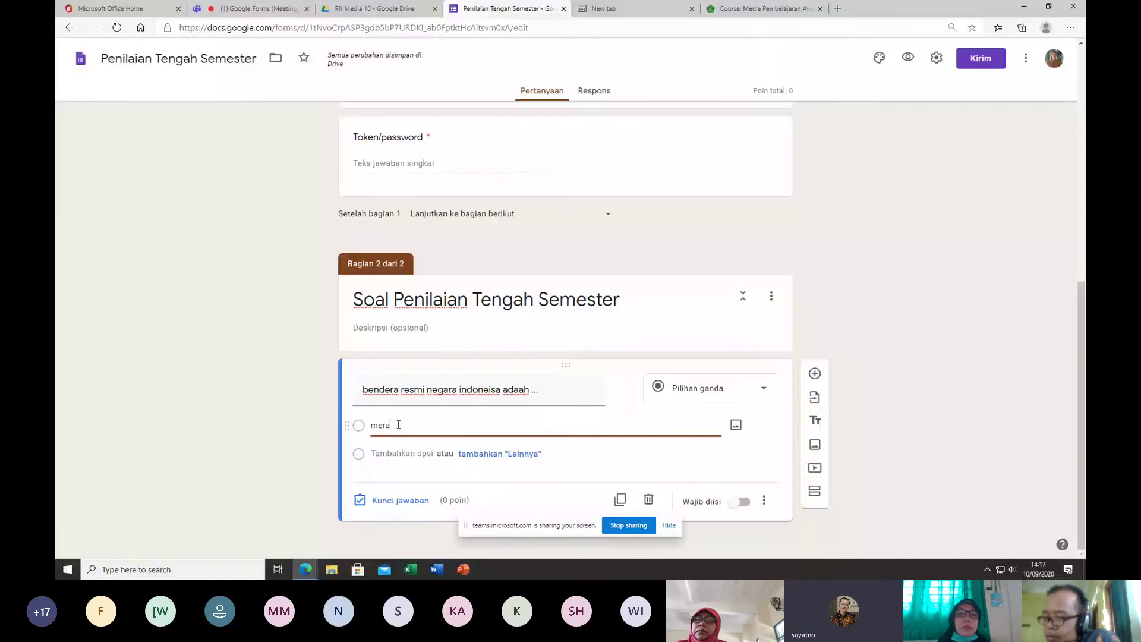
pyautogui.write('h putih')
pyautogui.click(393, 454)
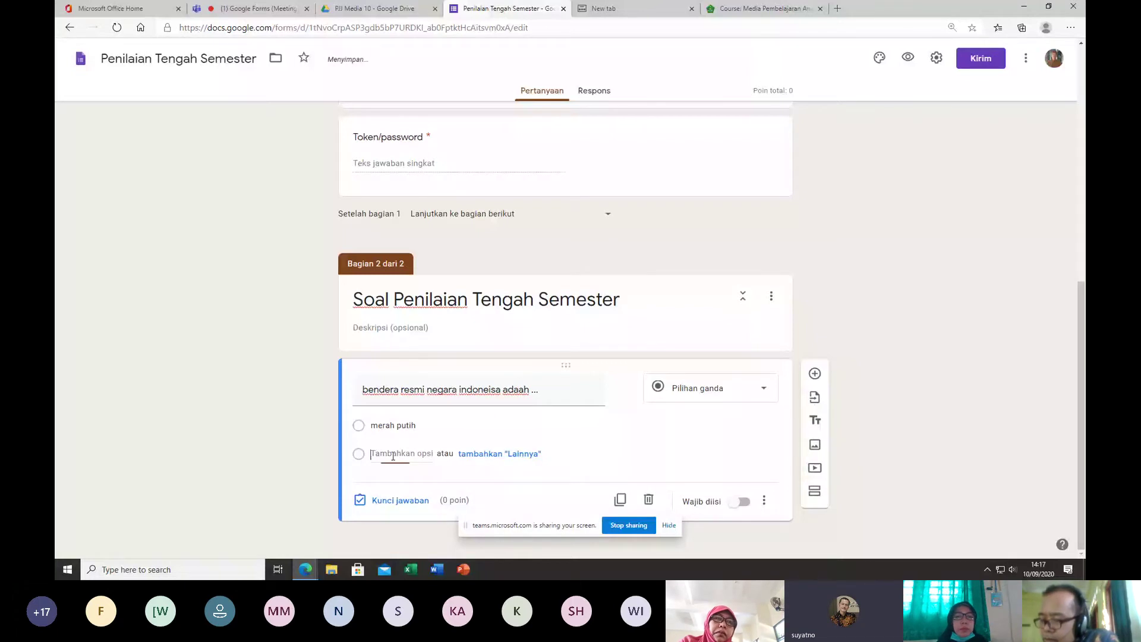
pyautogui.write('putih merah')
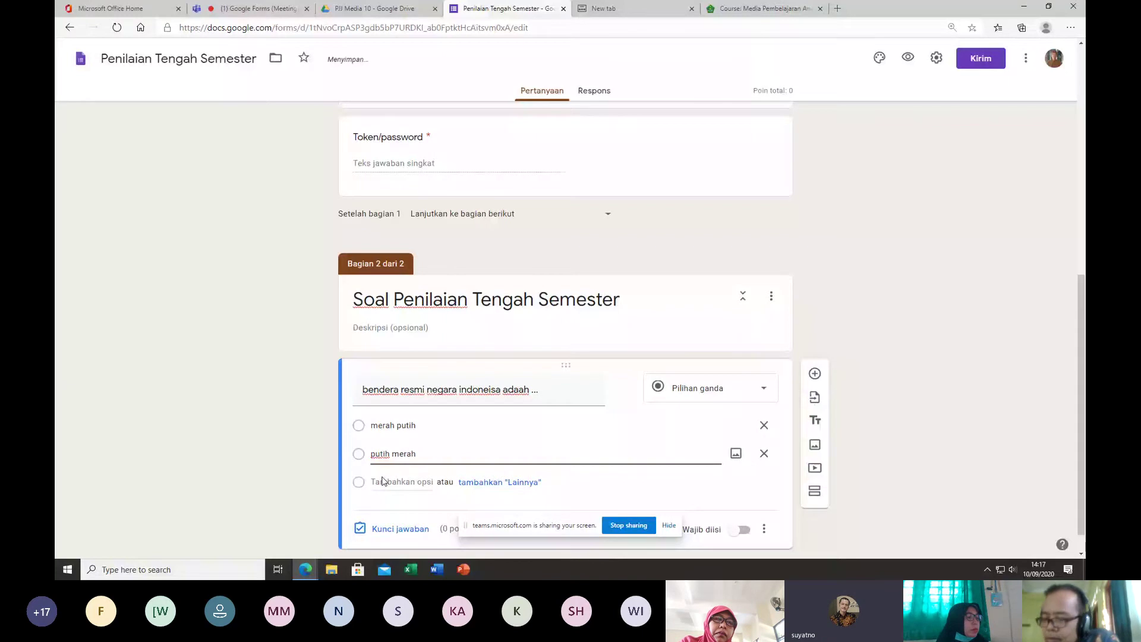
pyautogui.click(382, 482)
pyautogui.write('merah hijau')
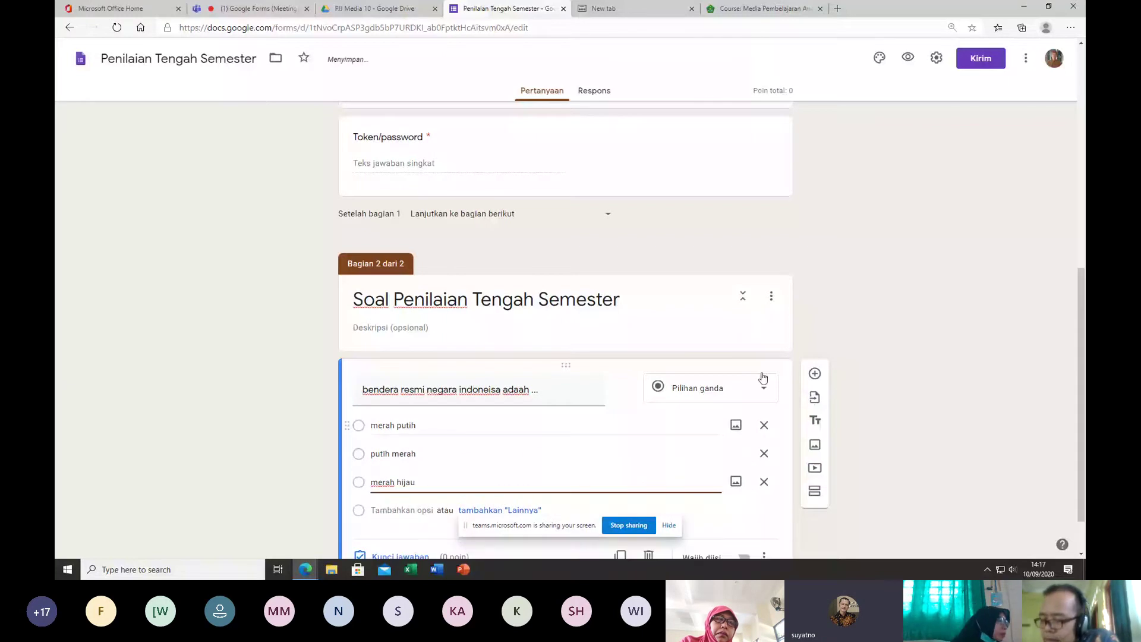
pyautogui.scroll(-1, 763, 378)
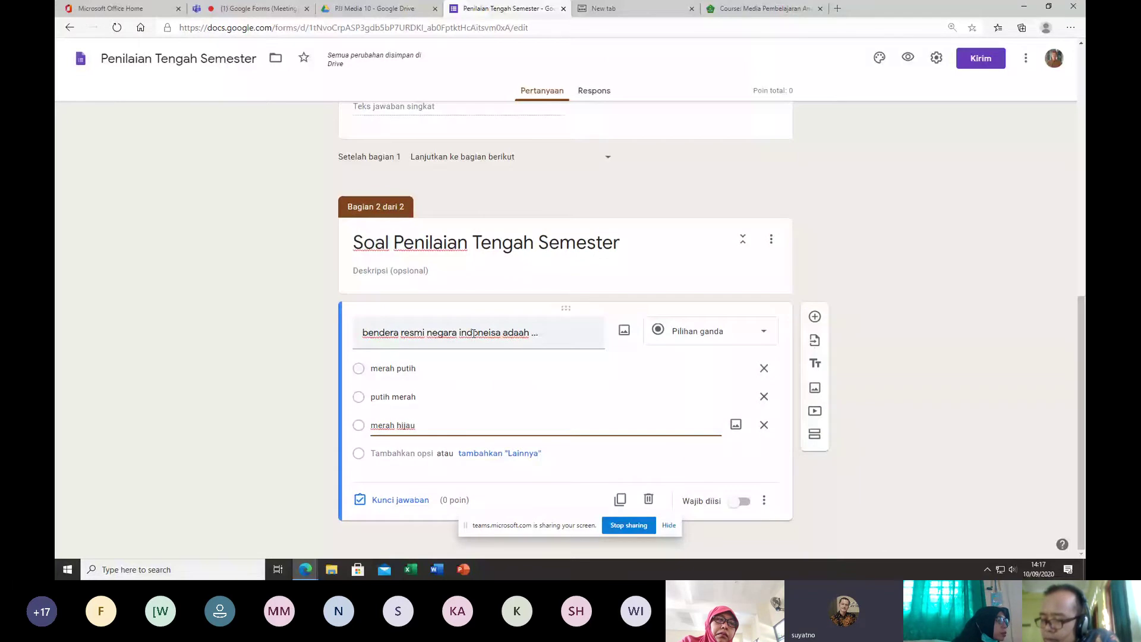
pyautogui.click(811, 458)
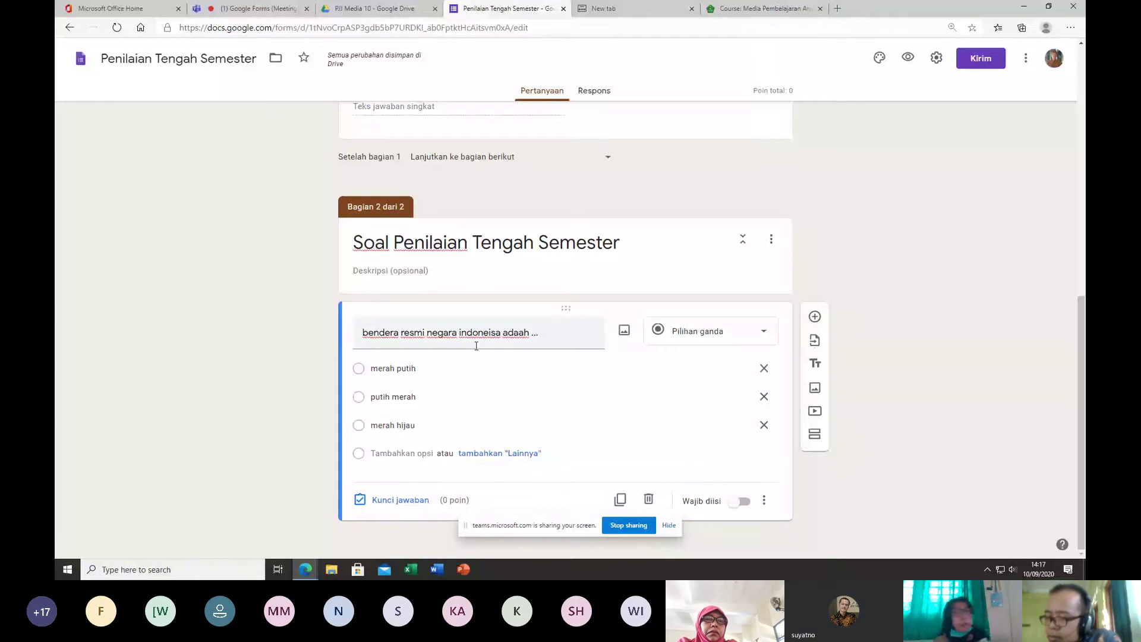
# Step: Check that quiz mode releases grades right after submission, then close settings unchanged
pyautogui.click(936, 58)
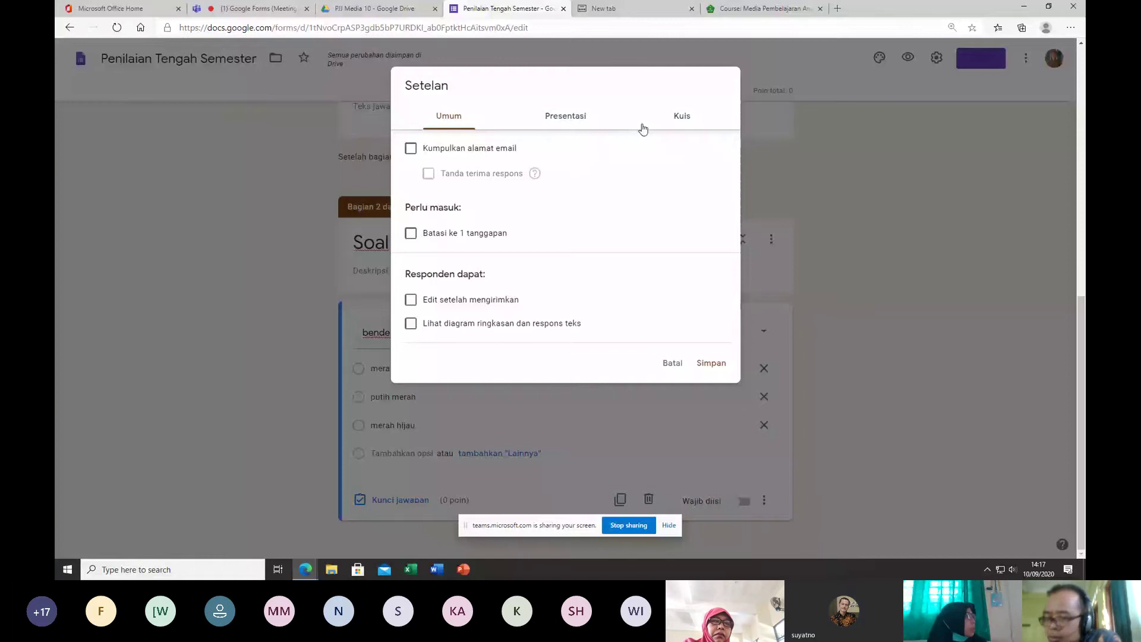
pyautogui.click(642, 128)
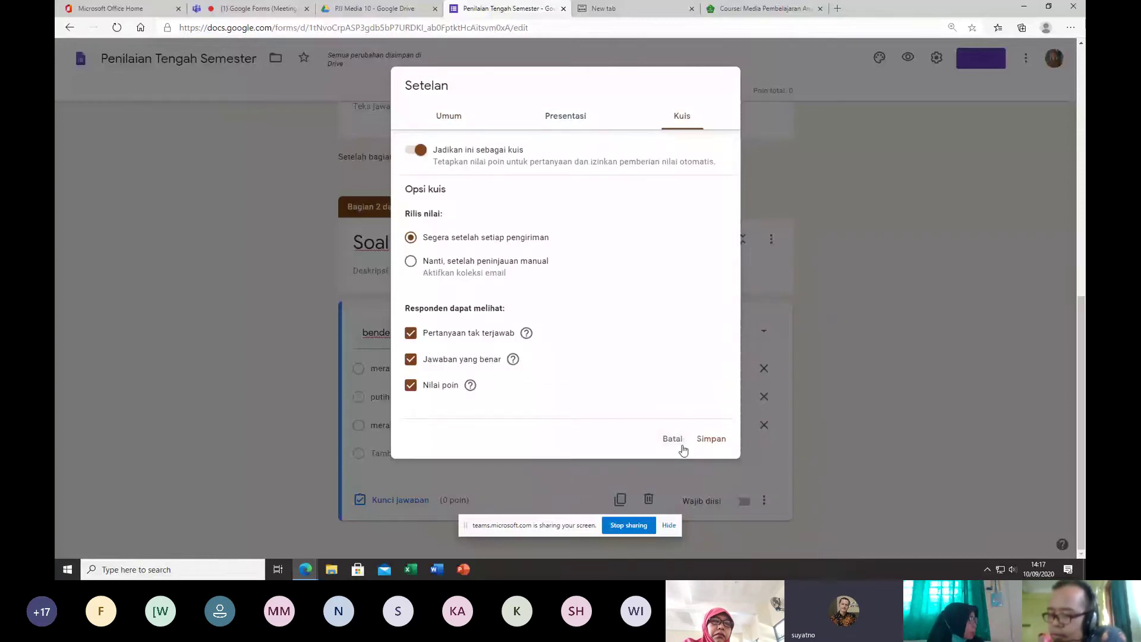
pyautogui.click(683, 447)
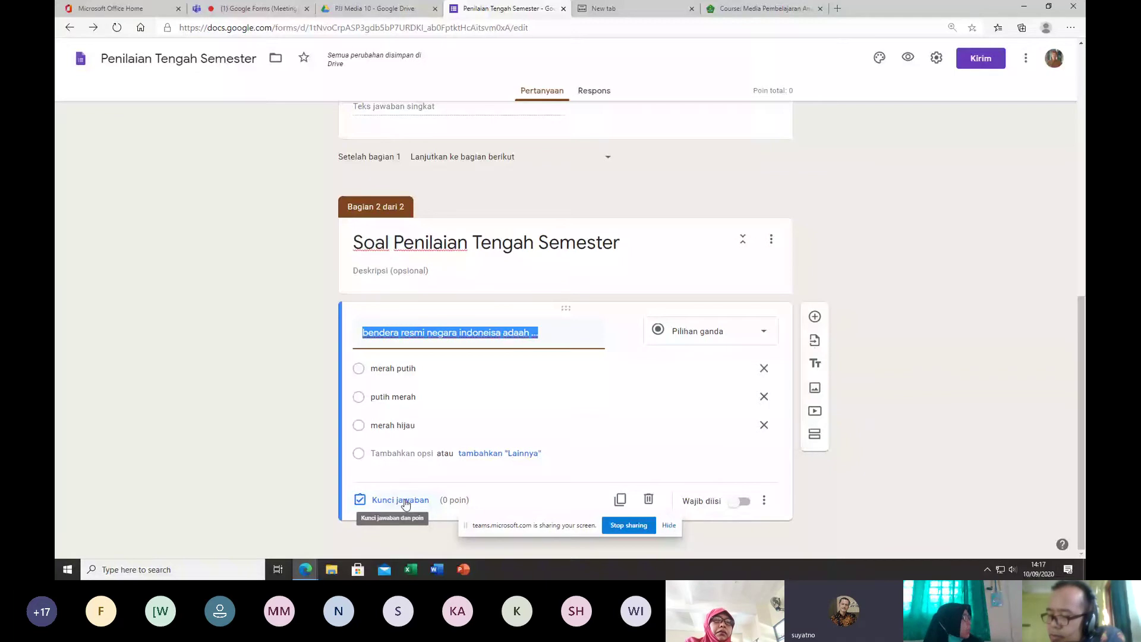
# Step: In the answer key, give the flag question 10 points with 'merah putih' as correct
pyautogui.click(406, 503)
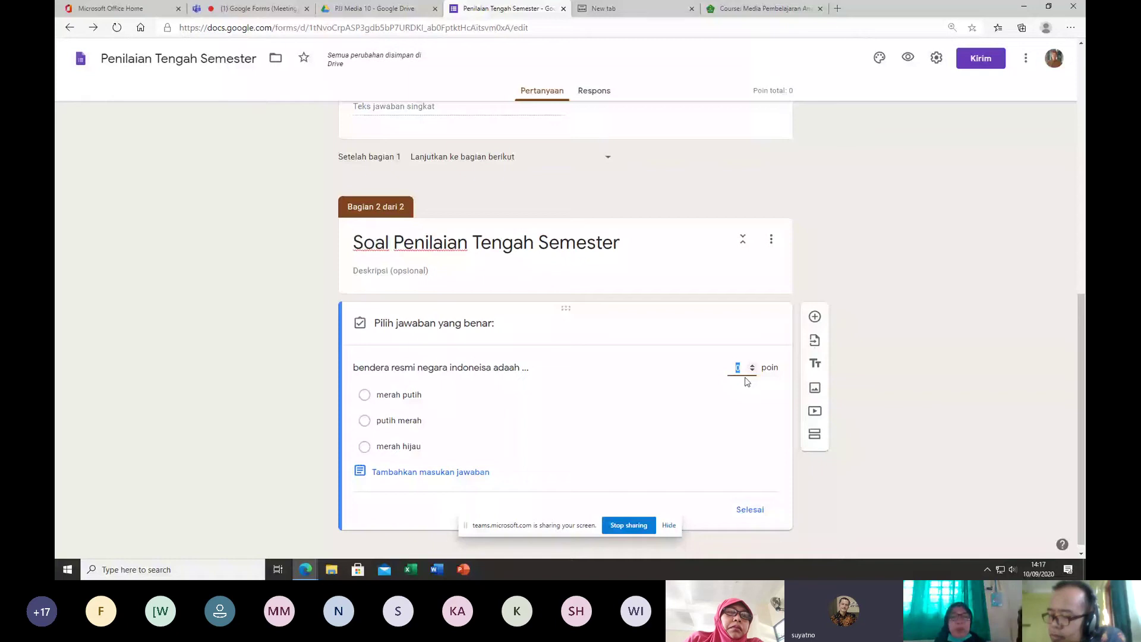
pyautogui.write('10')
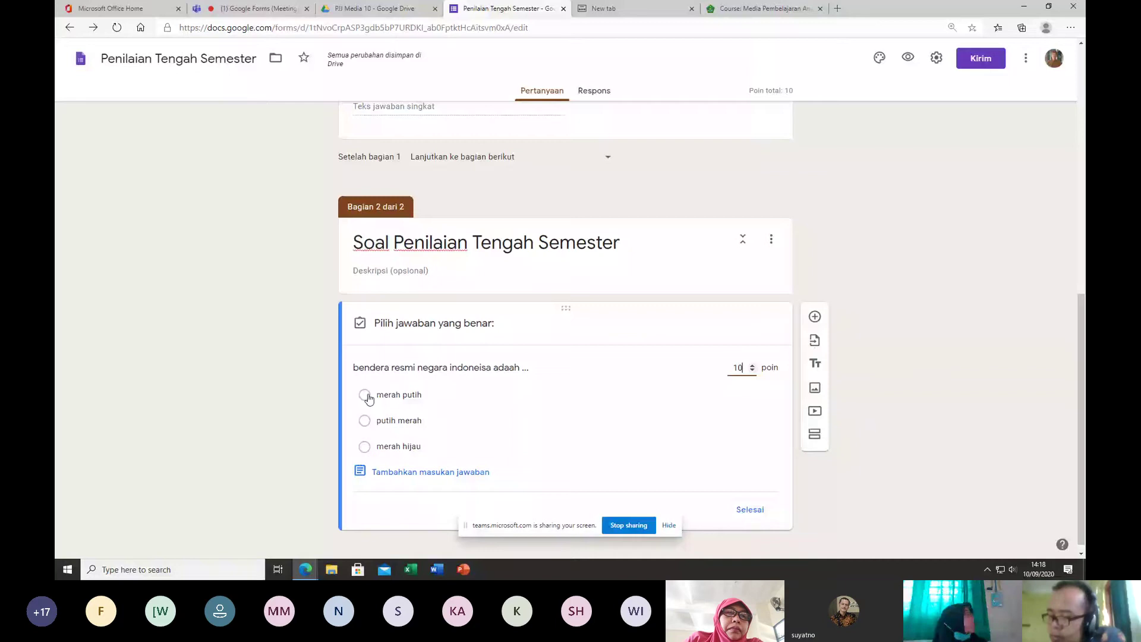
pyautogui.click(365, 395)
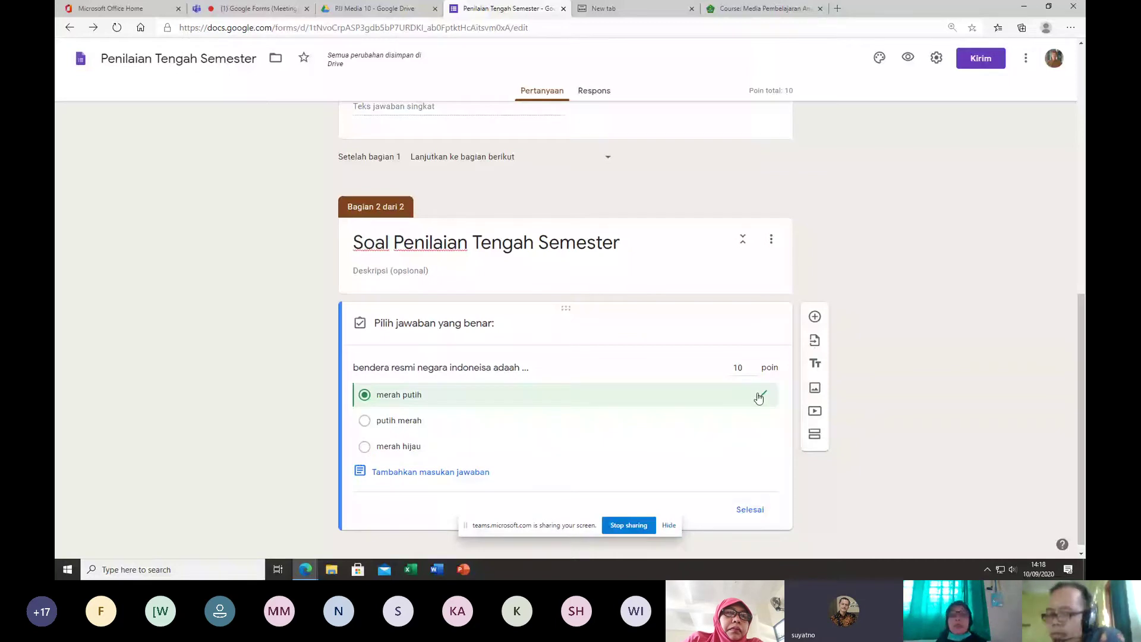
pyautogui.scroll(-1, 484, 408)
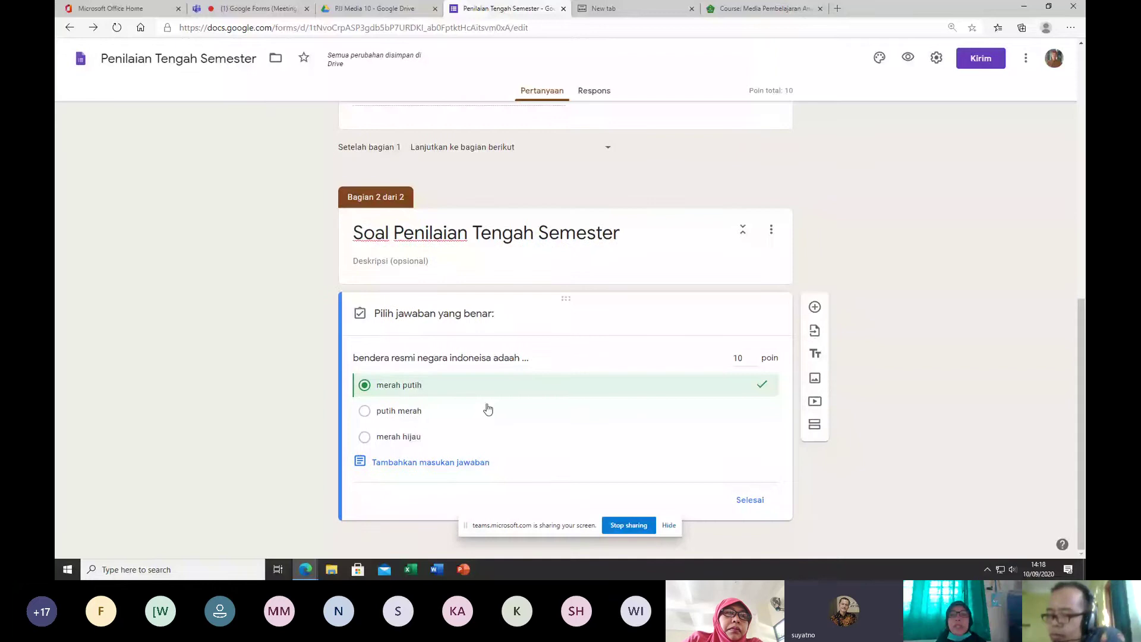
pyautogui.click(750, 500)
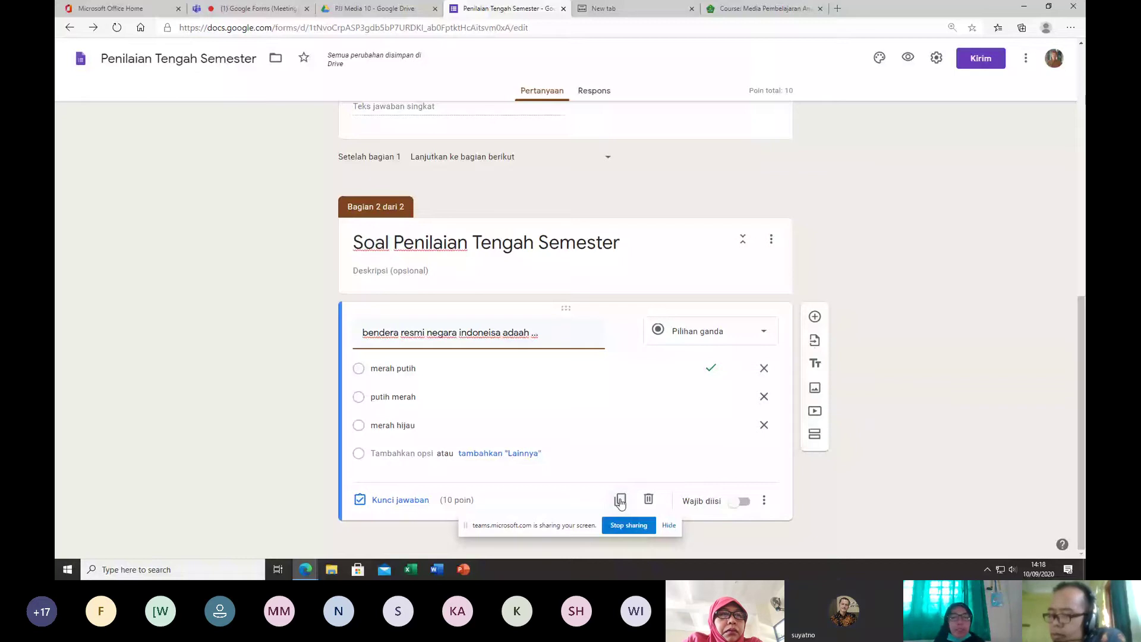
# Step: Duplicate the flag question, bringing the quiz total to 20 points, and review the form
pyautogui.click(620, 501)
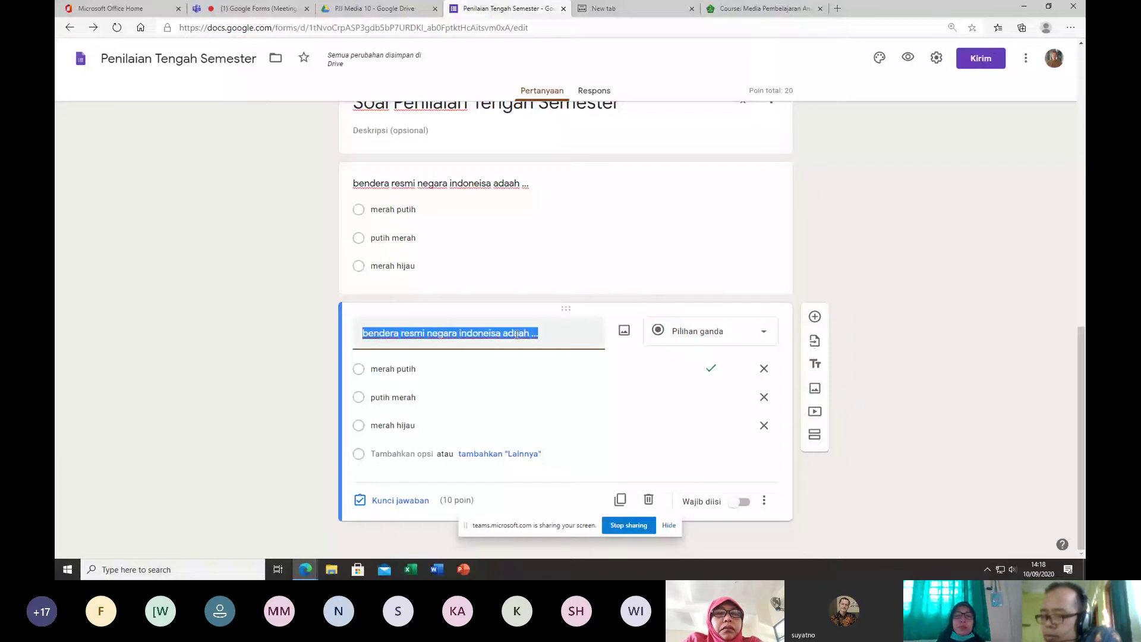
pyautogui.scroll(4, 914, 338)
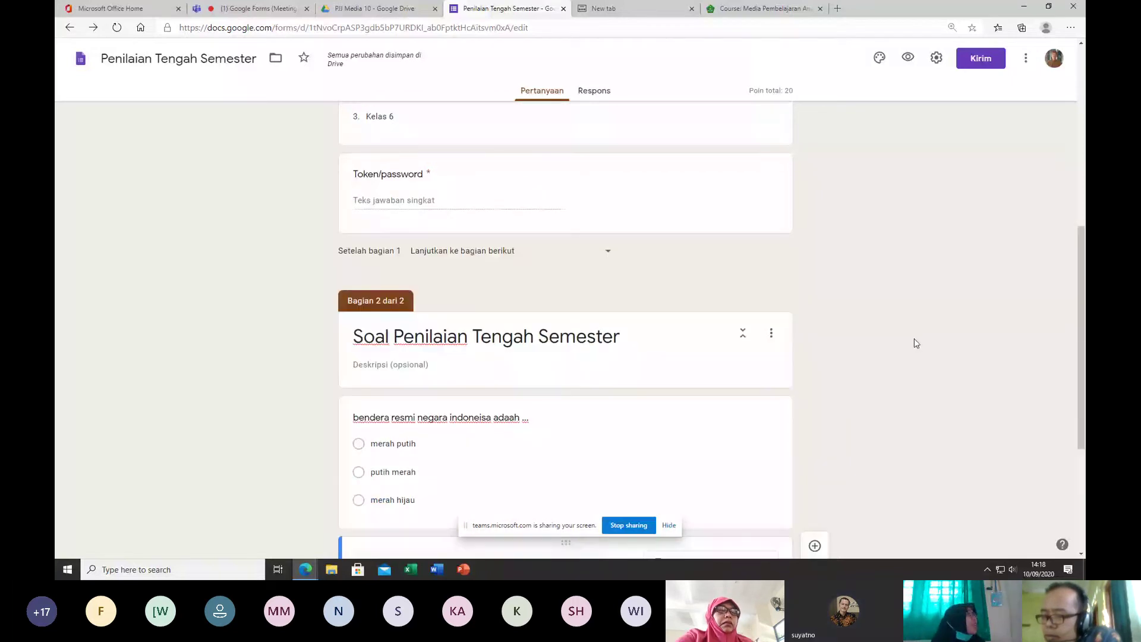
pyautogui.scroll(7, 580, 225)
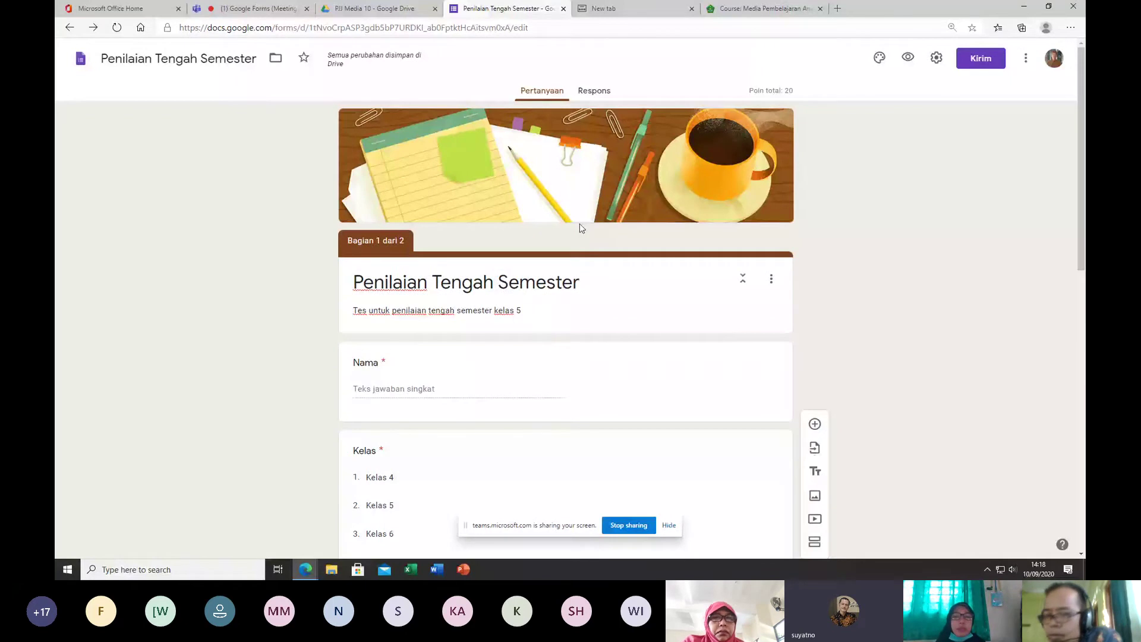
pyautogui.scroll(-10, 580, 224)
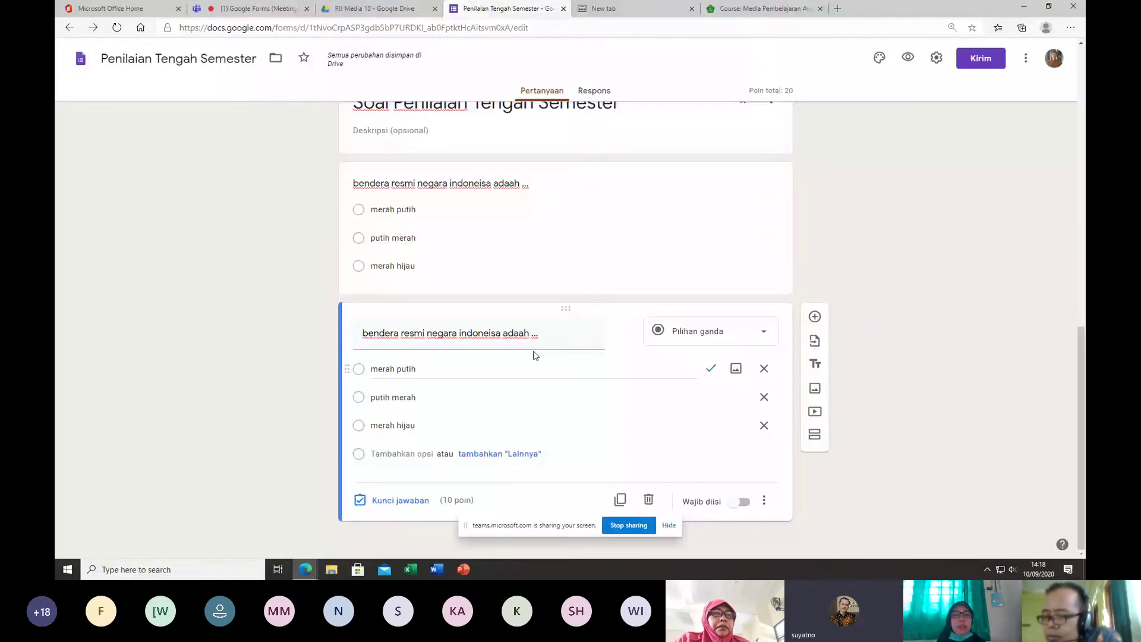
pyautogui.scroll(10, 555, 259)
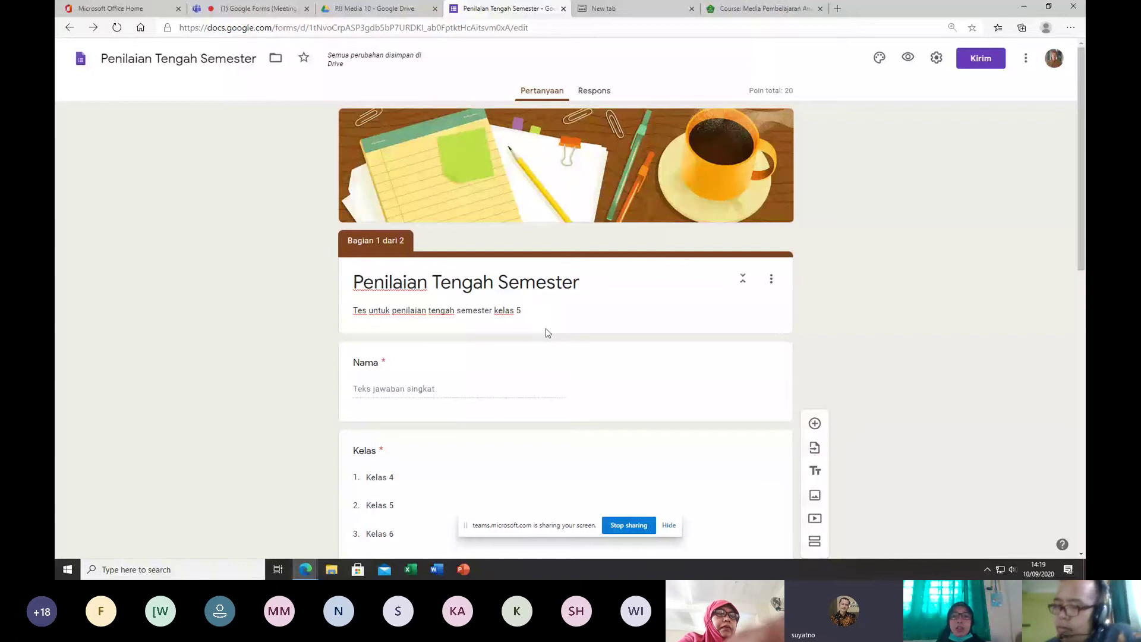
pyautogui.scroll(-3, 527, 249)
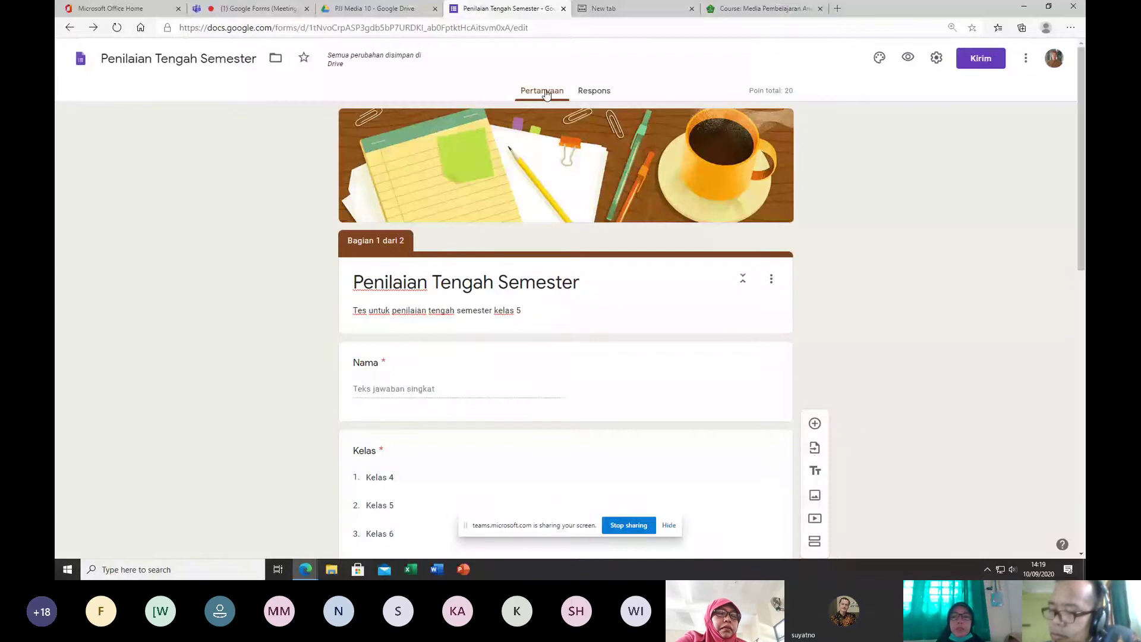
# Step: From the Respons tab, create the linked spreadsheet 'Penilaian Tengah Semester (Respons)'
pyautogui.click(594, 90)
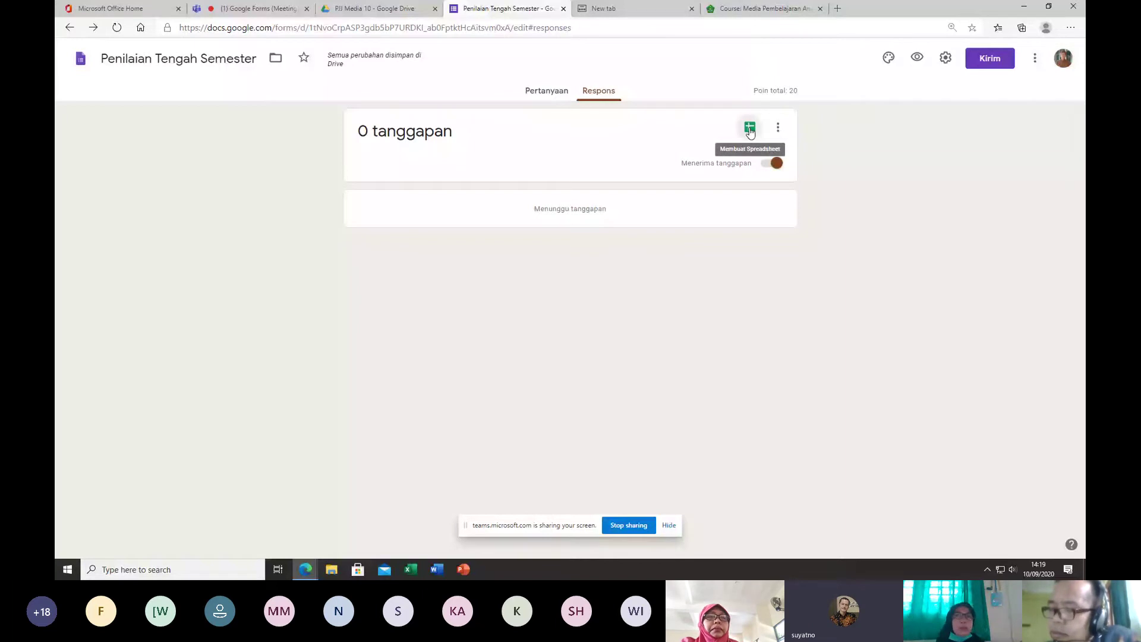
pyautogui.click(750, 129)
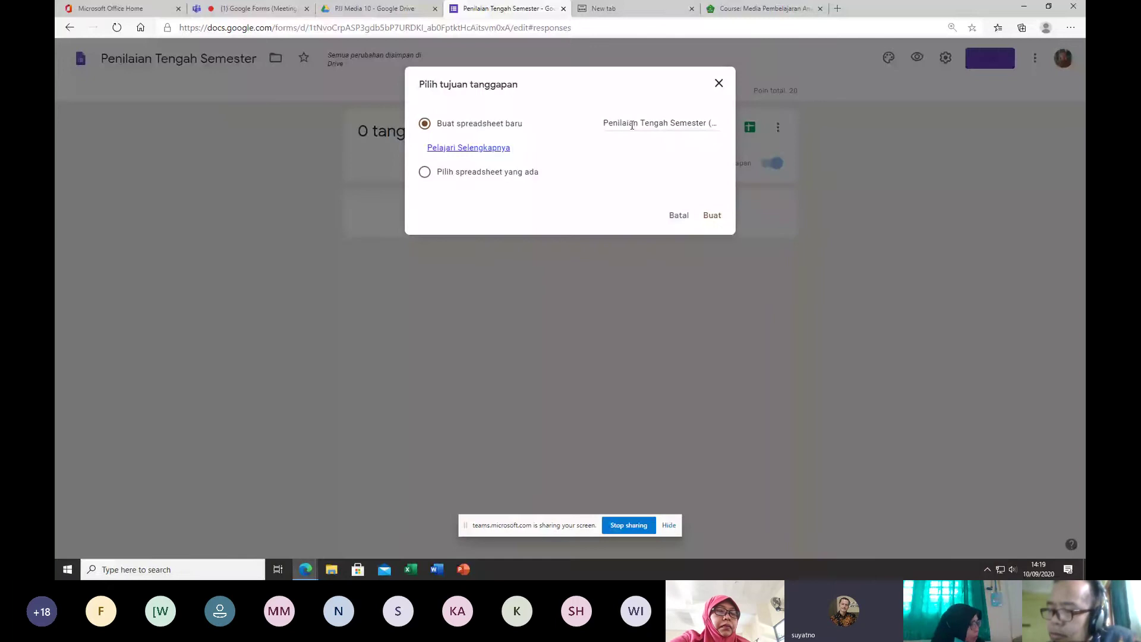
pyautogui.click(633, 124)
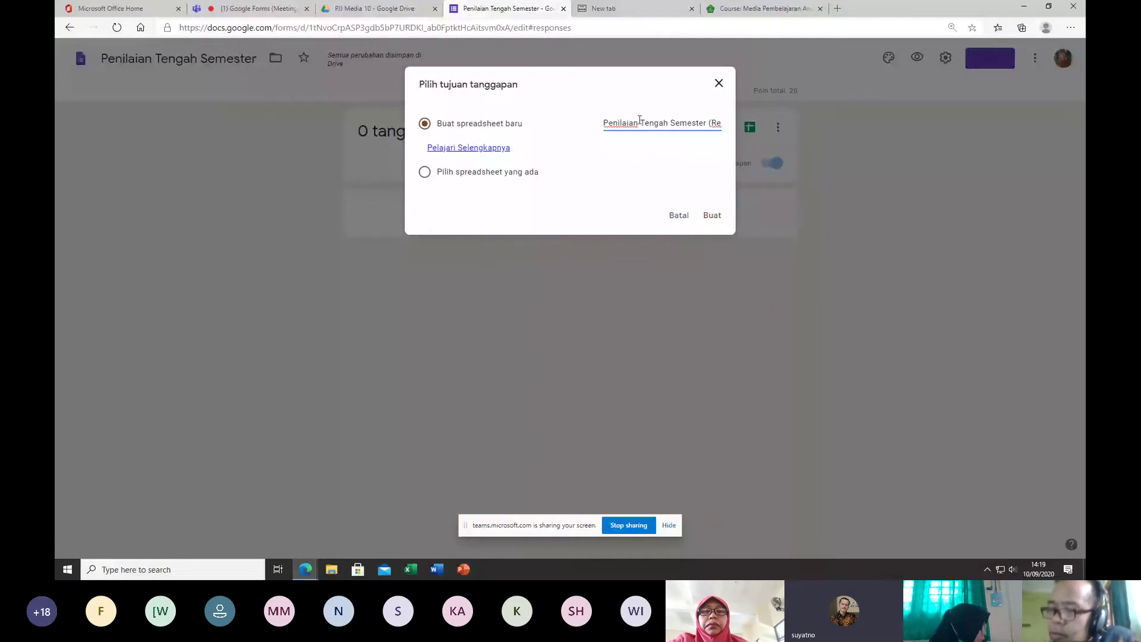
pyautogui.click(712, 216)
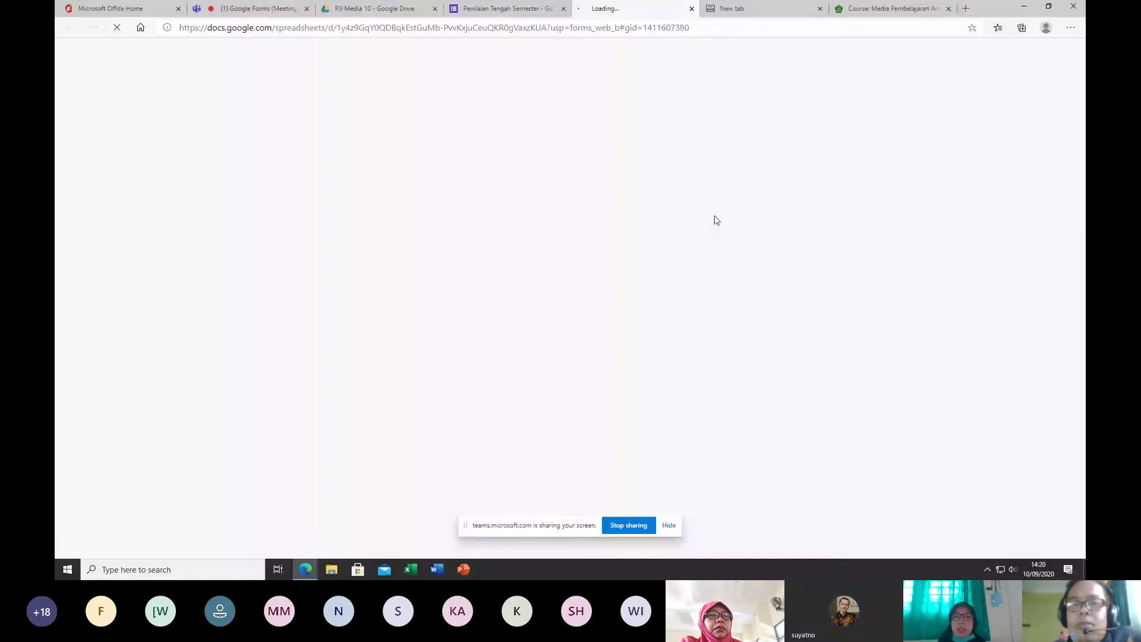
# Step: Close the empty new browser tab and return to the PJJ Media 10 Drive folder
pyautogui.click(814, 8)
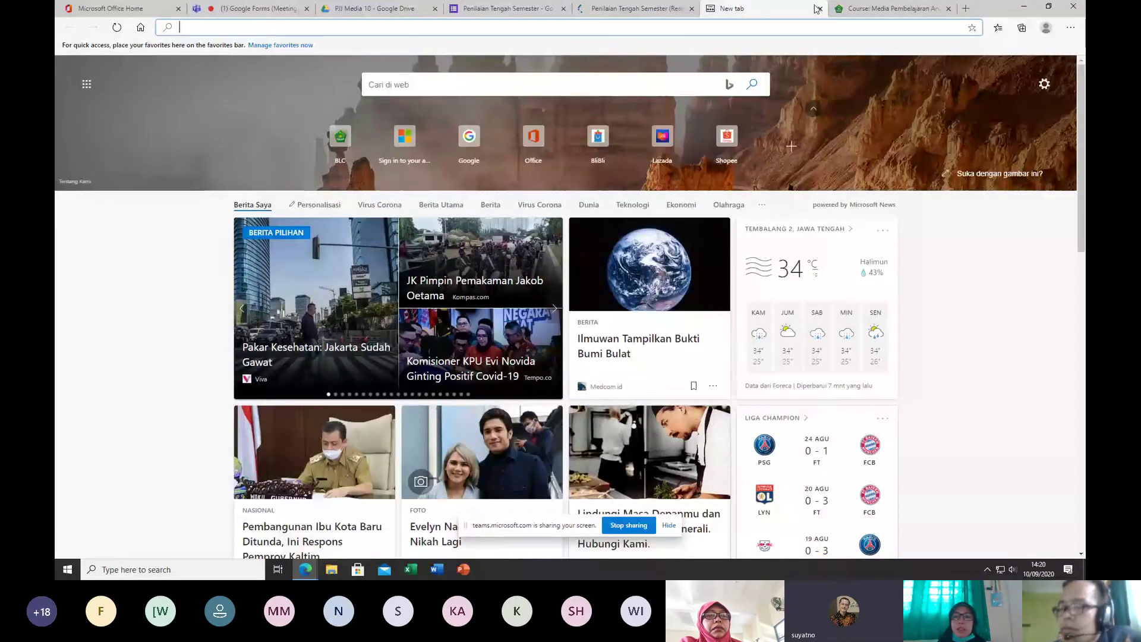
pyautogui.click(818, 8)
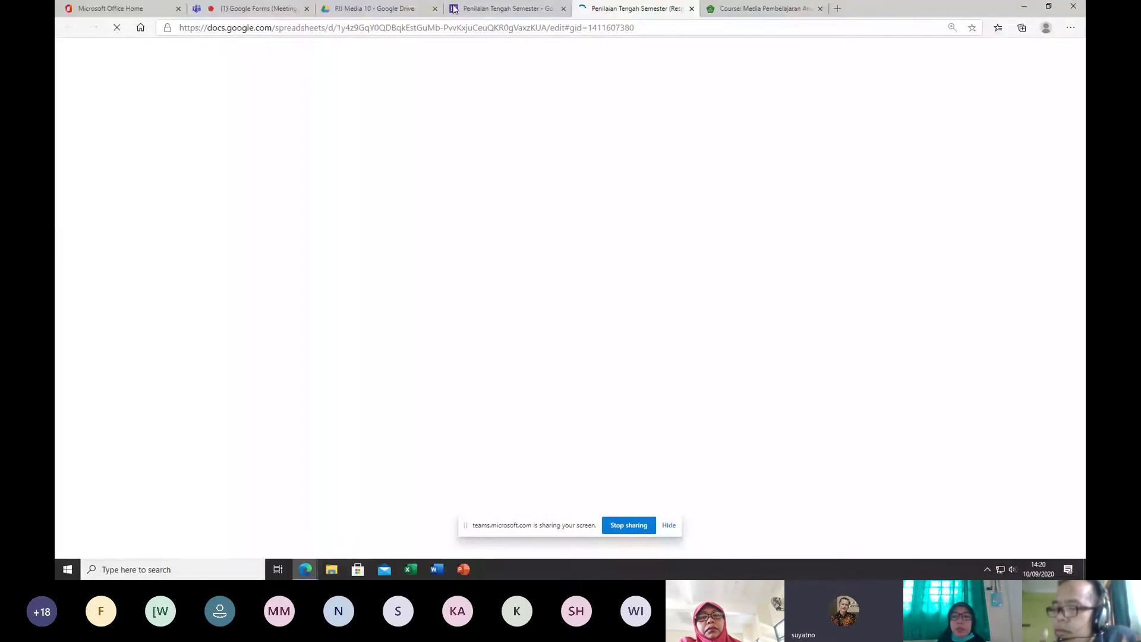
pyautogui.click(376, 11)
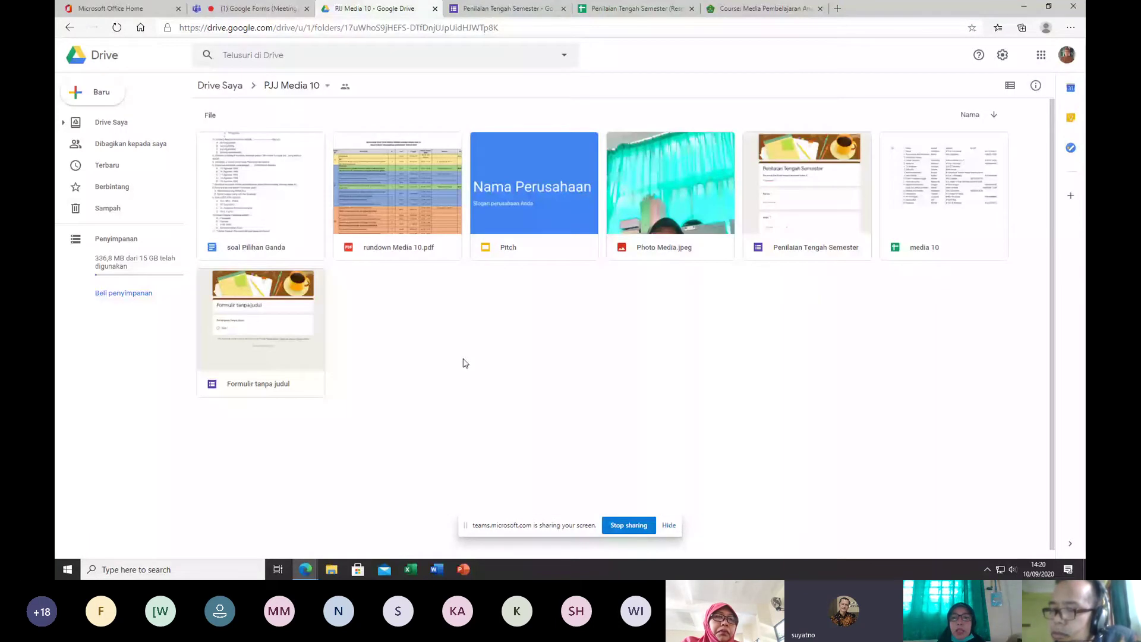
# Step: Delete the untitled form 'Formulir tanpa judul' from the PJJ Media 10 folder
pyautogui.click(433, 295)
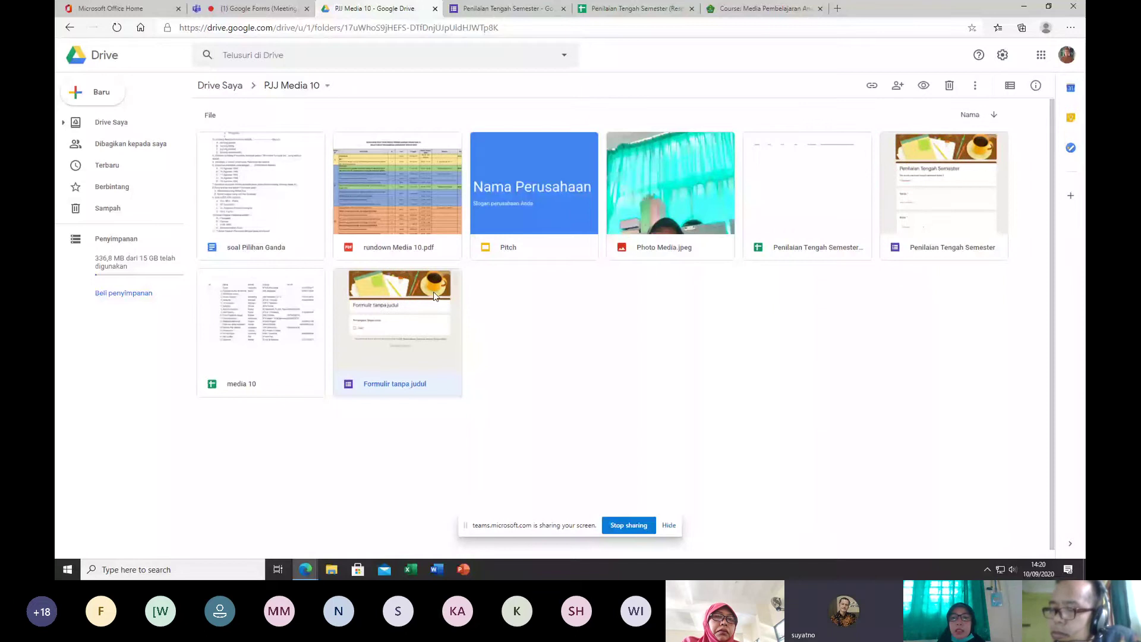
pyautogui.click(795, 200)
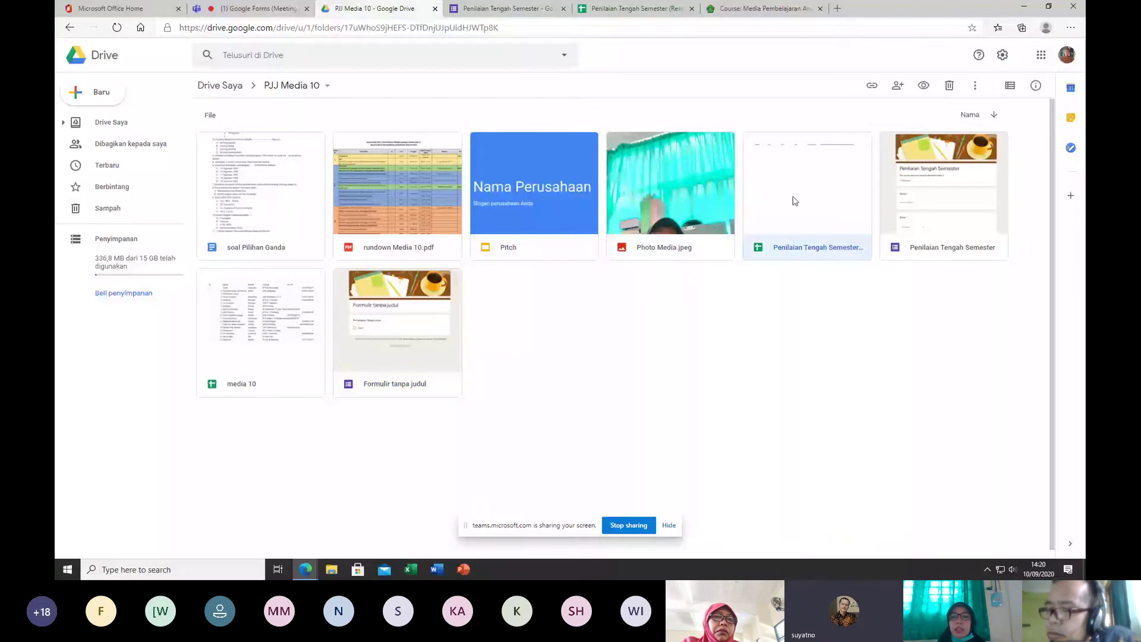
pyautogui.rightClick(446, 368)
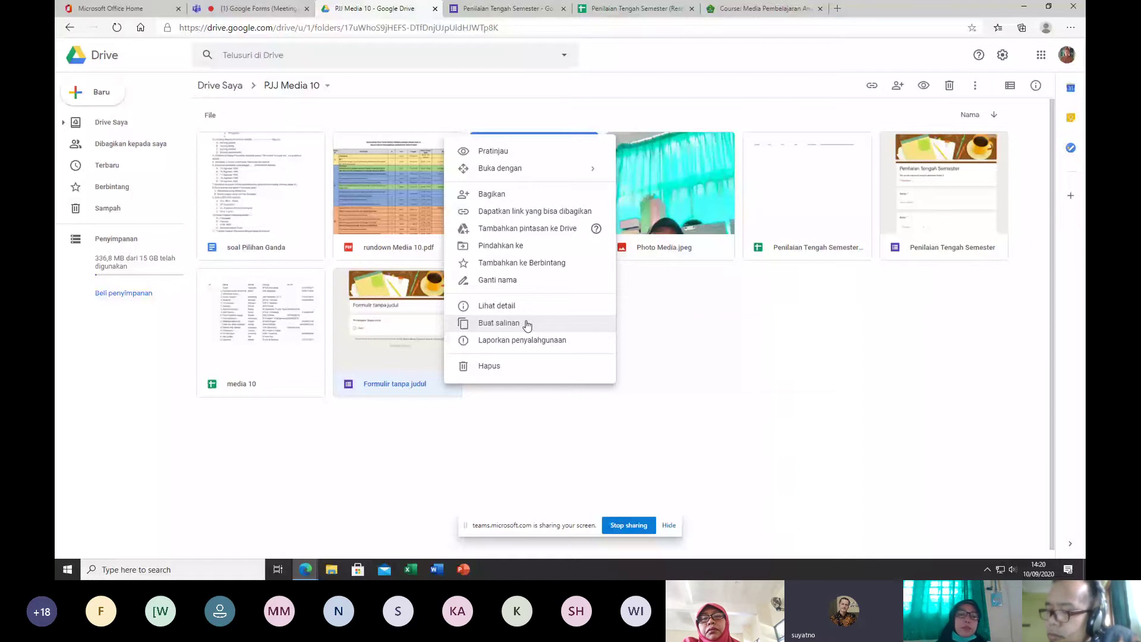
pyautogui.click(489, 366)
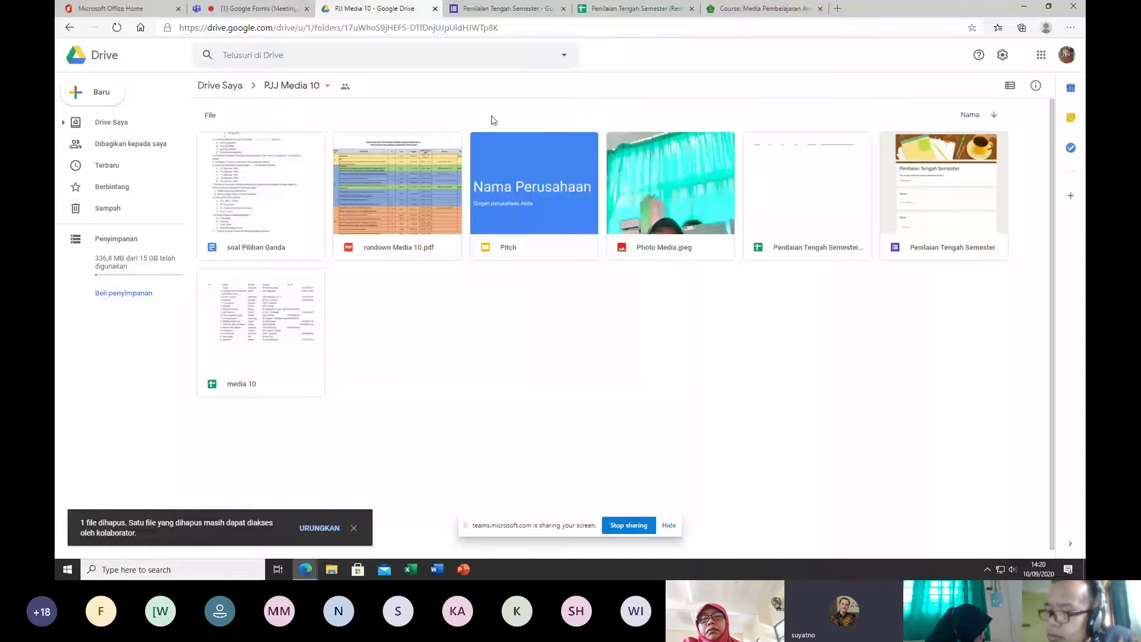
pyautogui.click(630, 9)
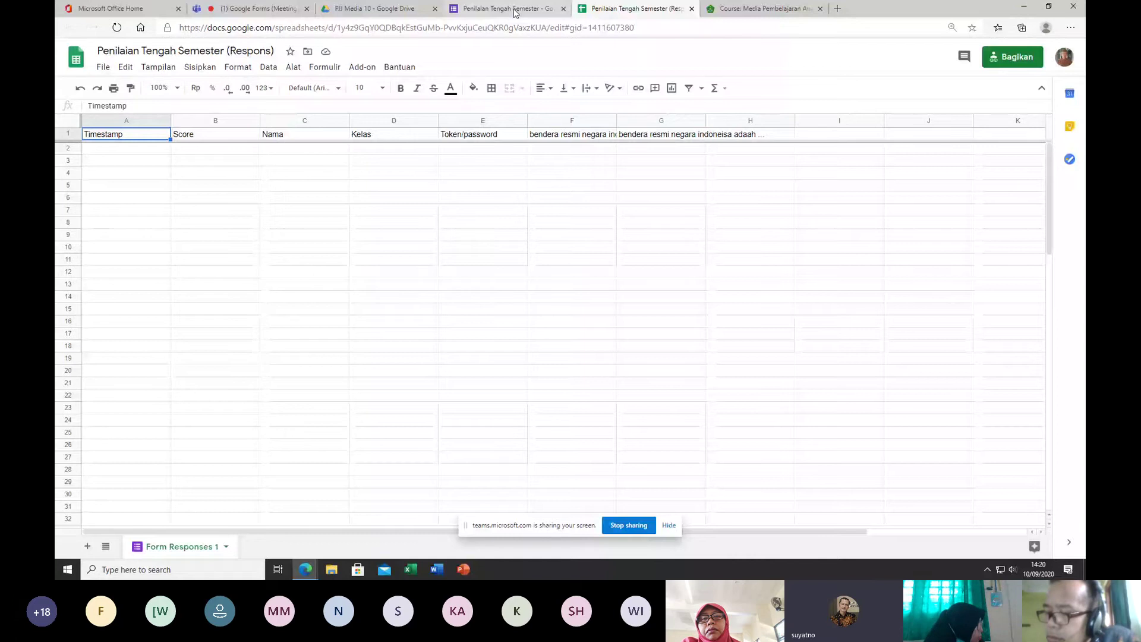
pyautogui.click(515, 9)
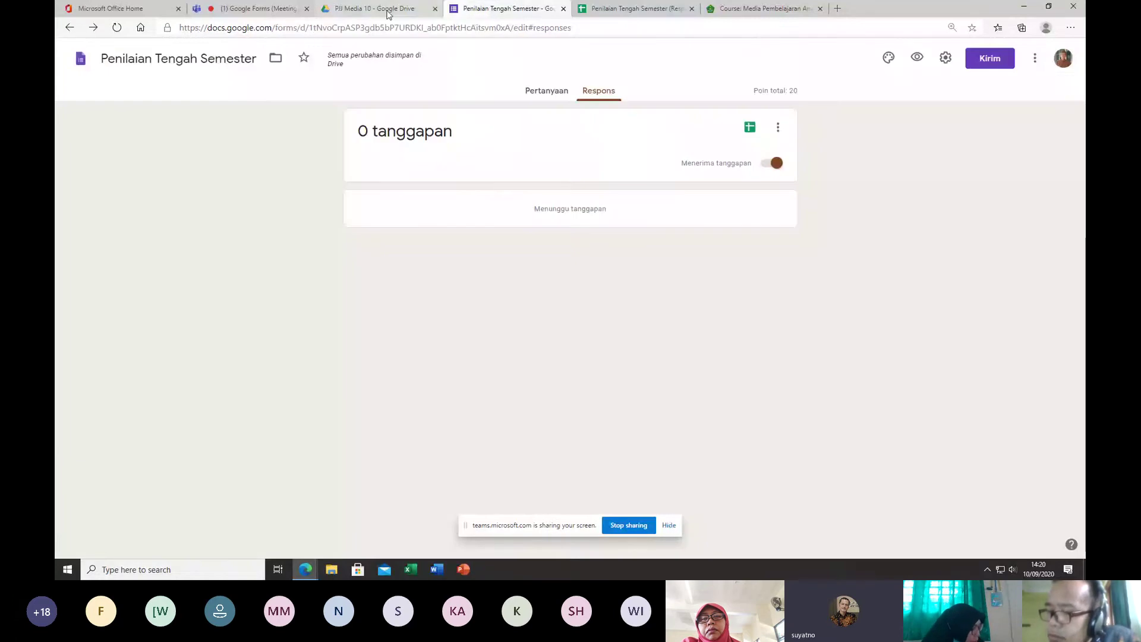
pyautogui.click(546, 91)
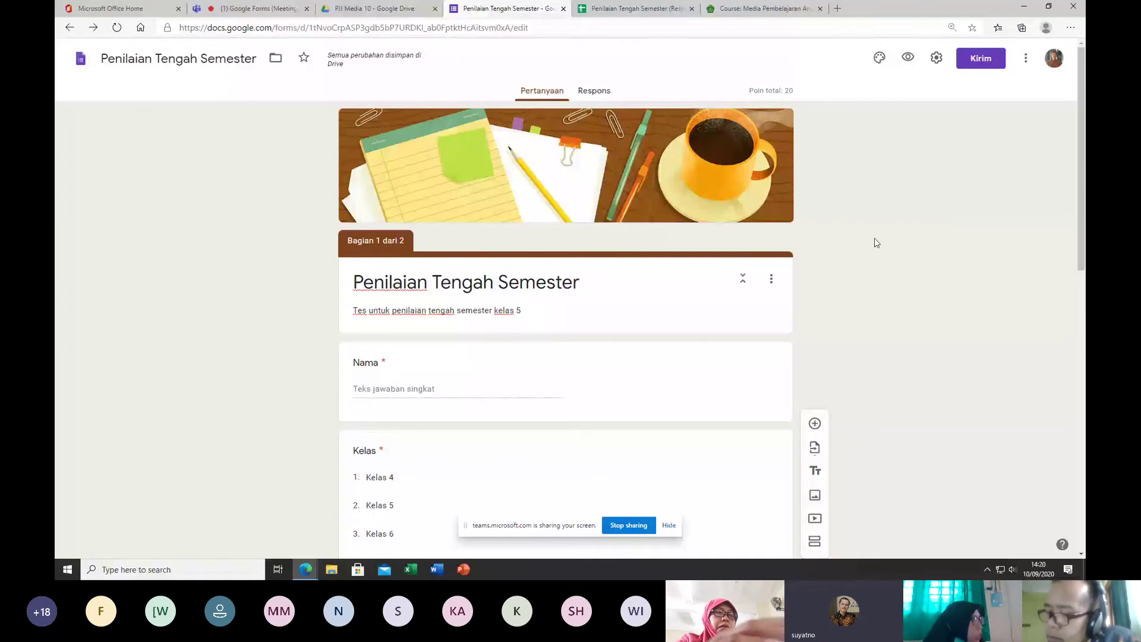
pyautogui.click(612, 8)
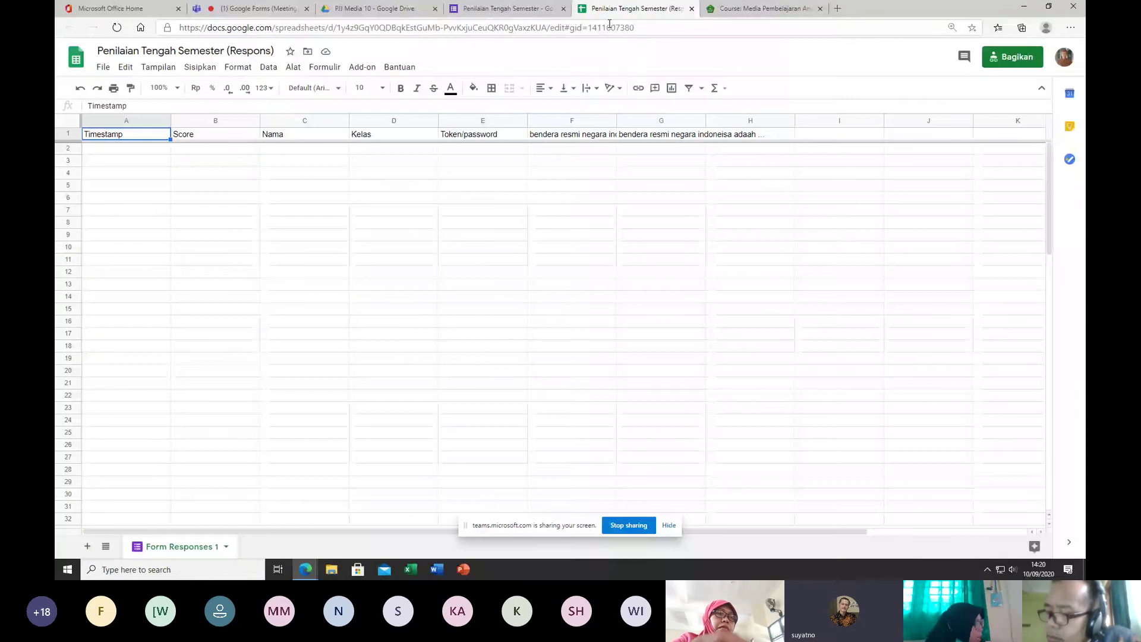
pyautogui.click(374, 8)
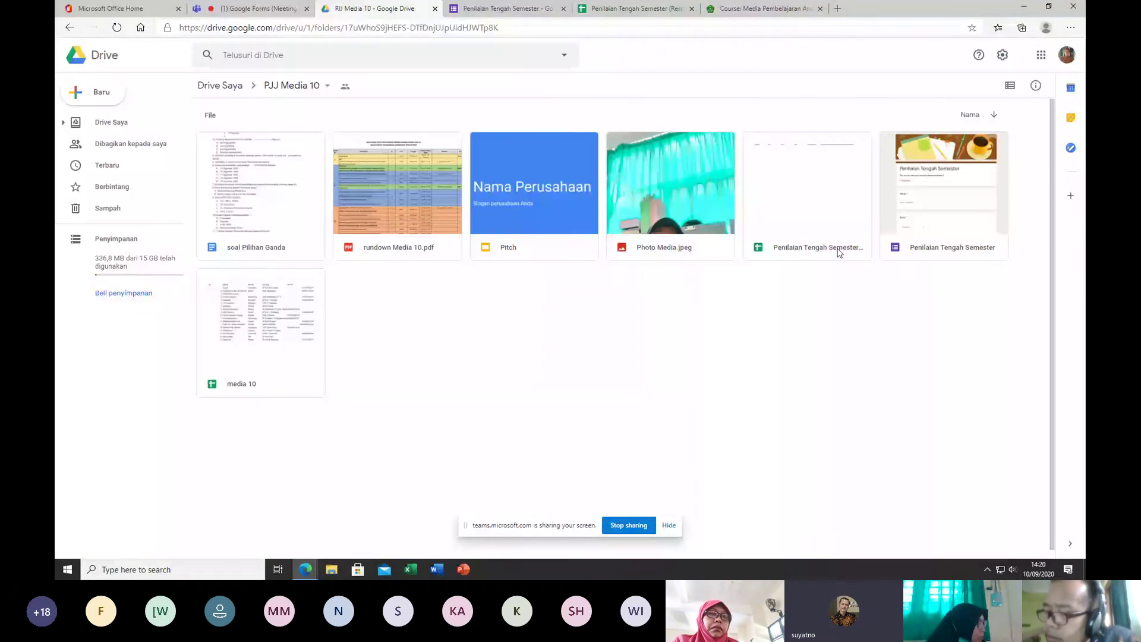
# Step: Dismiss the response file's menu and switch to the 'Penilaian Tengah Semester (Respons)' sheet
pyautogui.rightClick(839, 253)
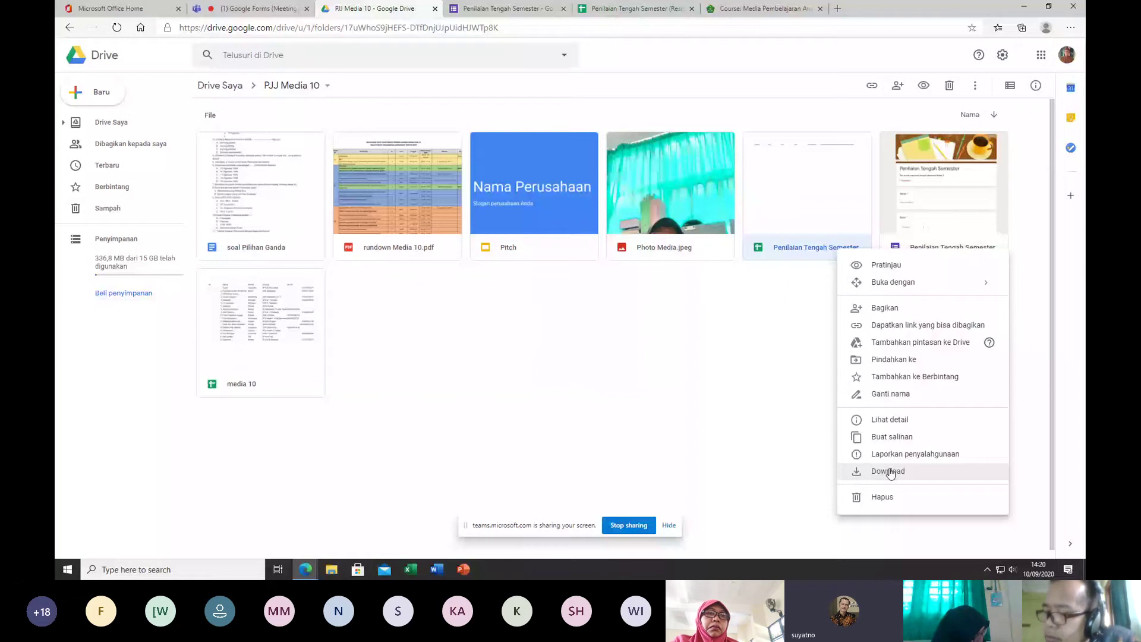
pyautogui.click(772, 368)
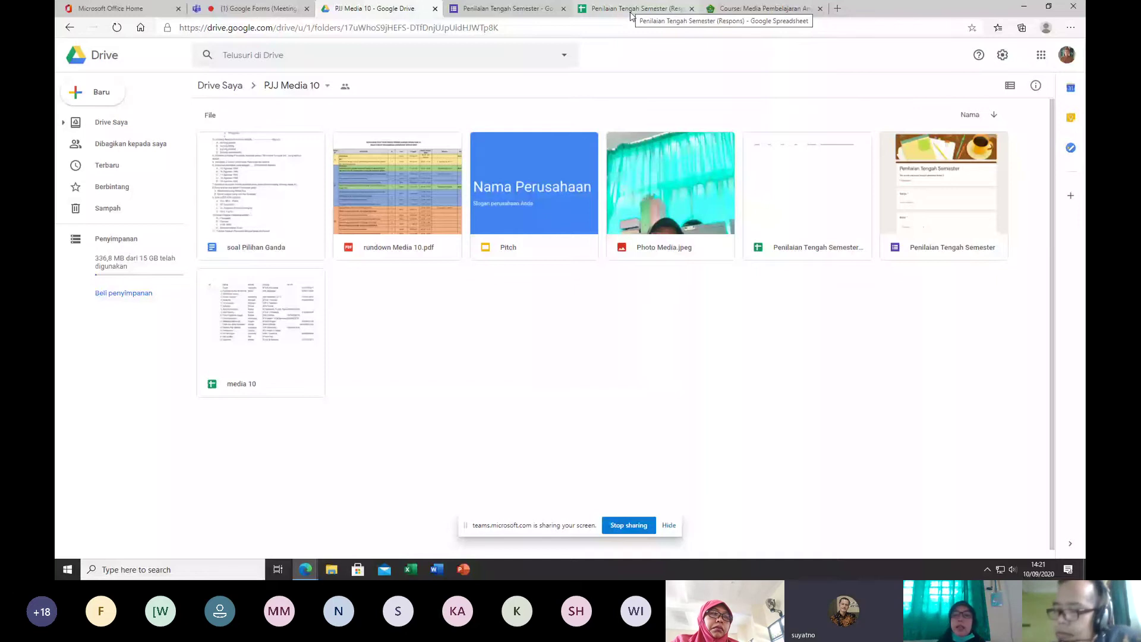
pyautogui.click(631, 9)
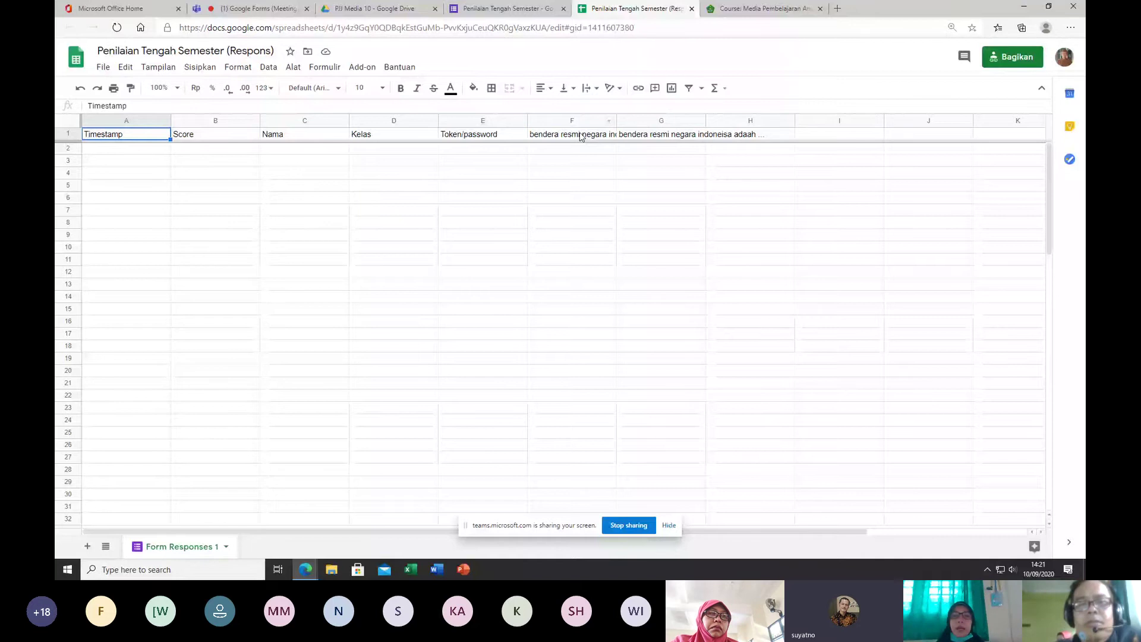
# Step: Back in the form editor, scroll to the duplicated flag question's three answer options
pyautogui.click(507, 9)
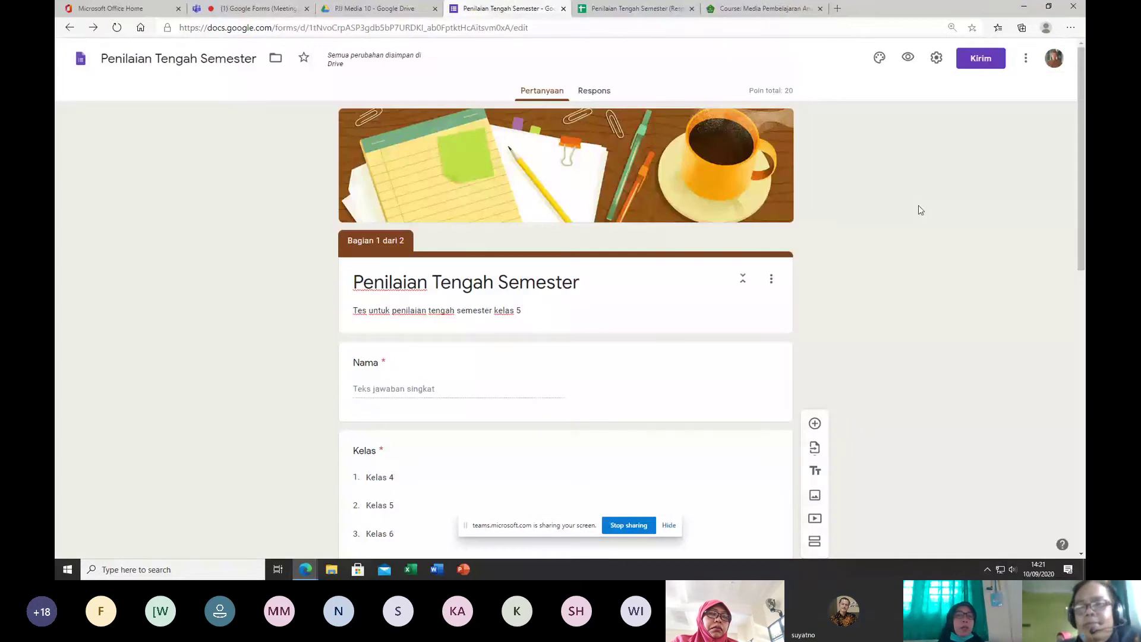
pyautogui.scroll(-10, 824, 194)
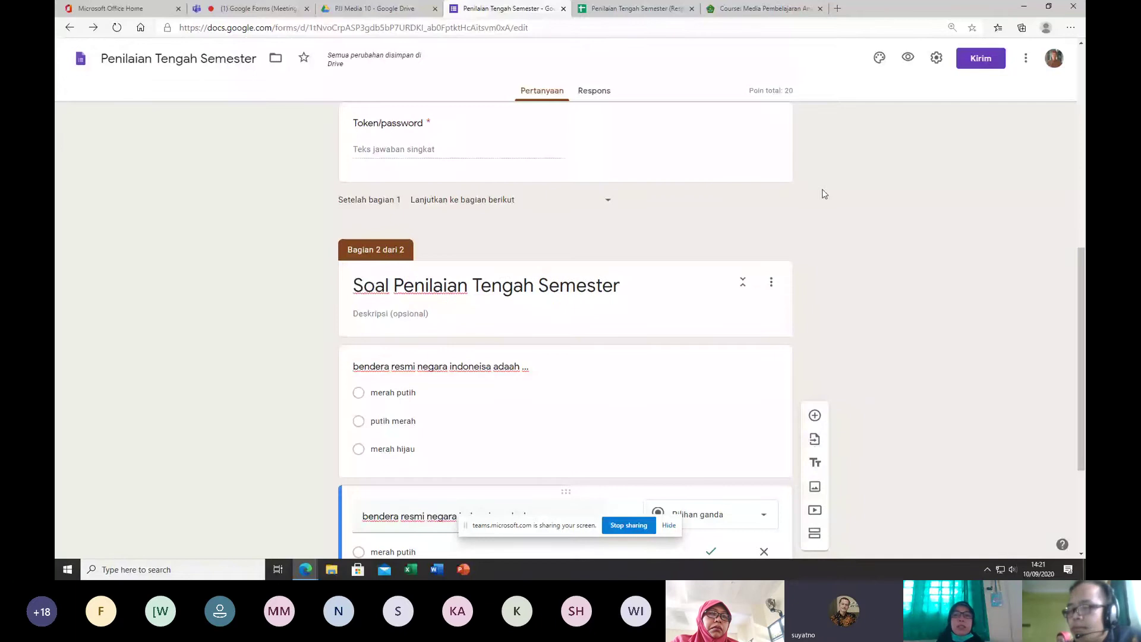
pyautogui.scroll(4, 632, 385)
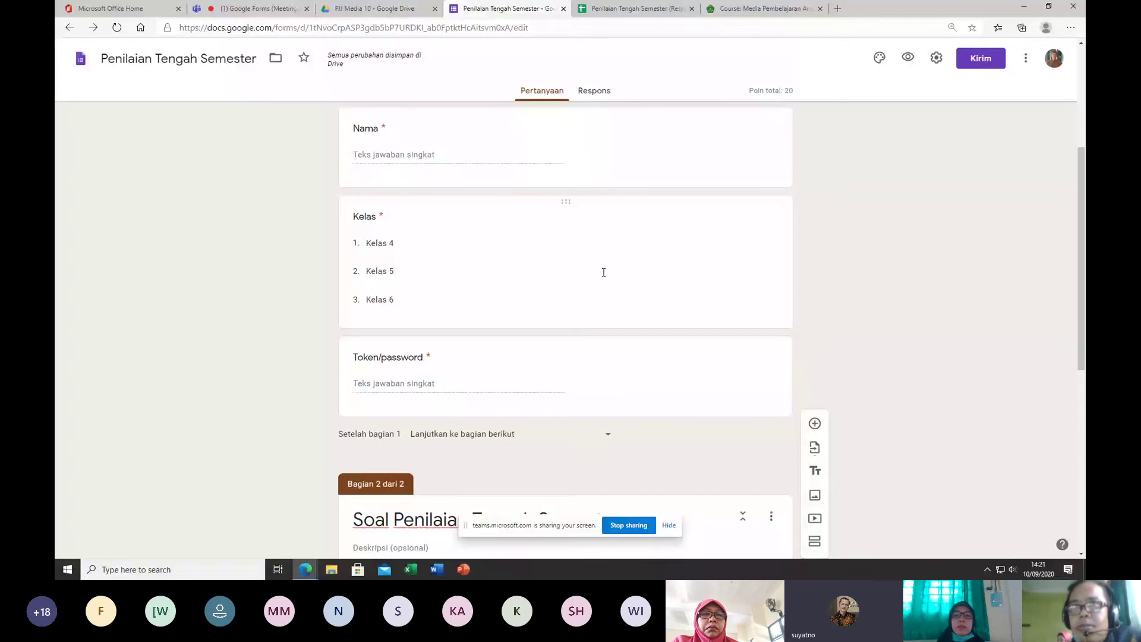
pyautogui.scroll(1, 624, 224)
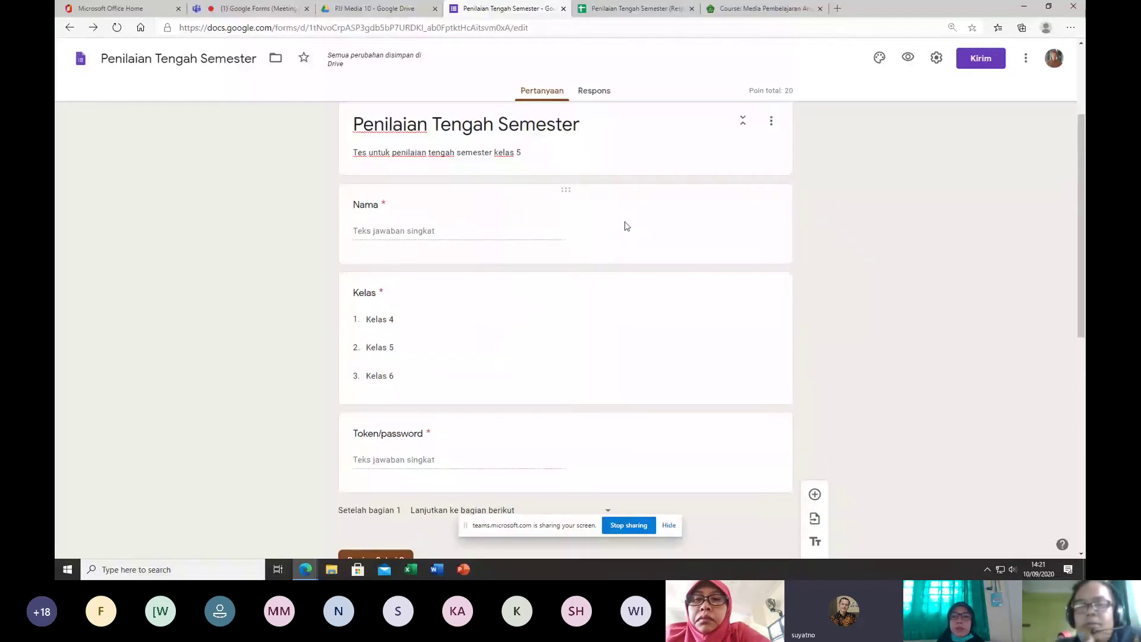
pyautogui.scroll(-7, 630, 280)
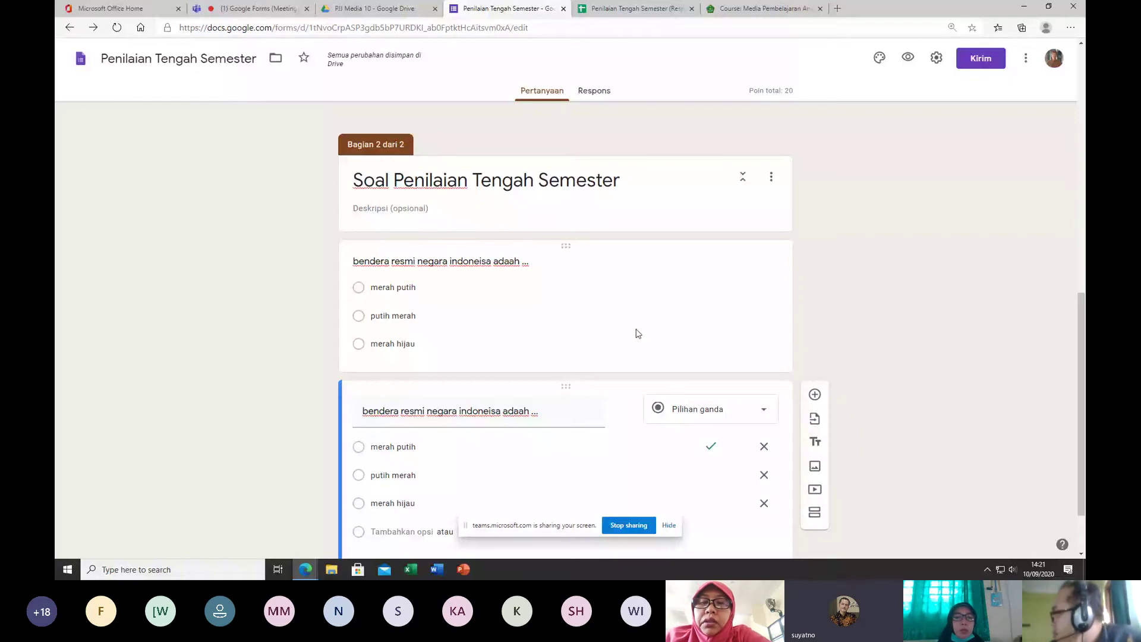
pyautogui.scroll(7, 621, 220)
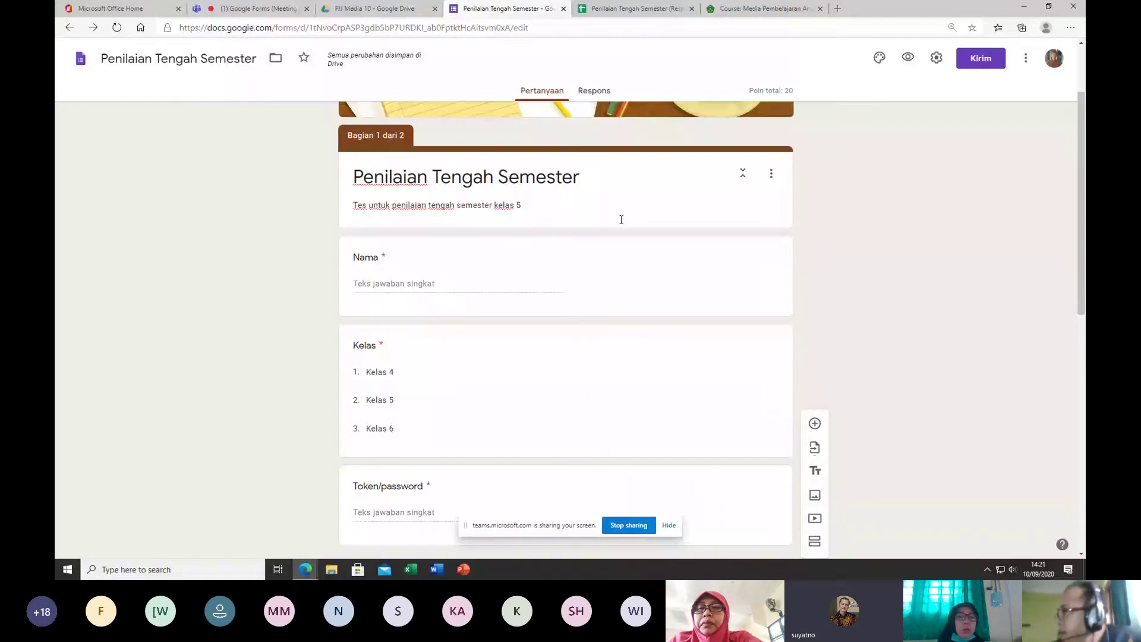
pyautogui.scroll(-3, 504, 504)
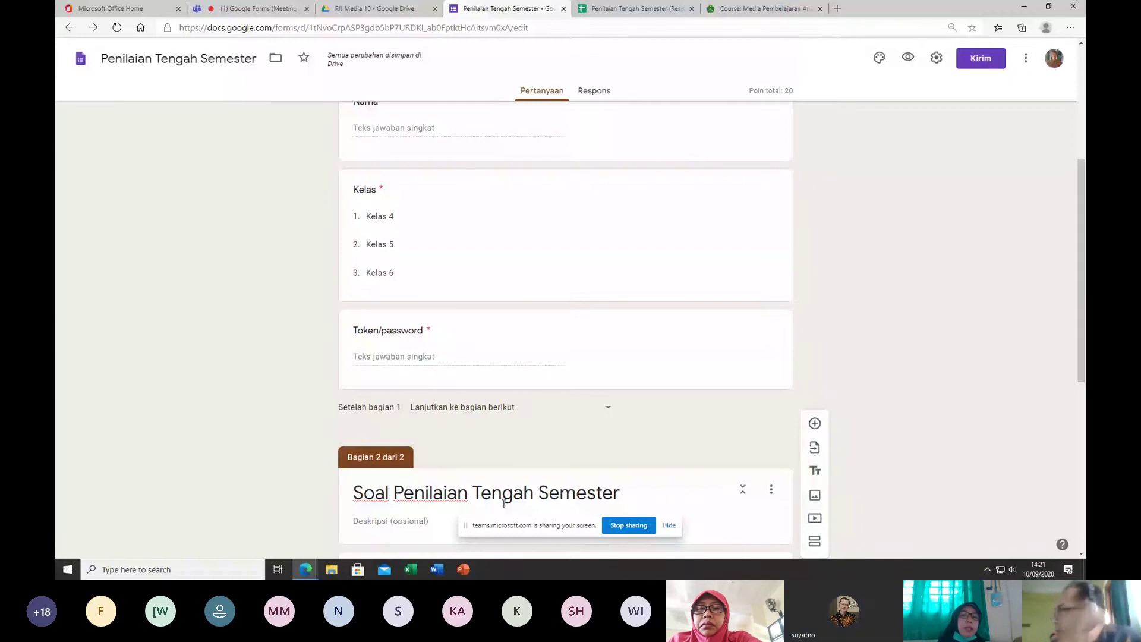
pyautogui.scroll(2, 439, 210)
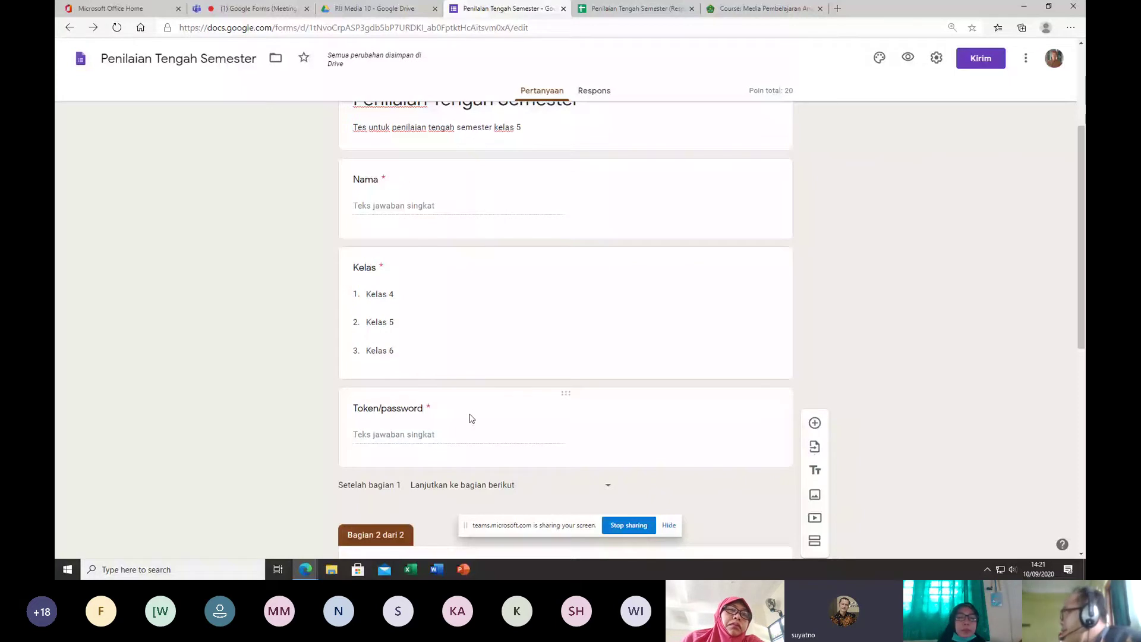
pyautogui.scroll(-5, 603, 379)
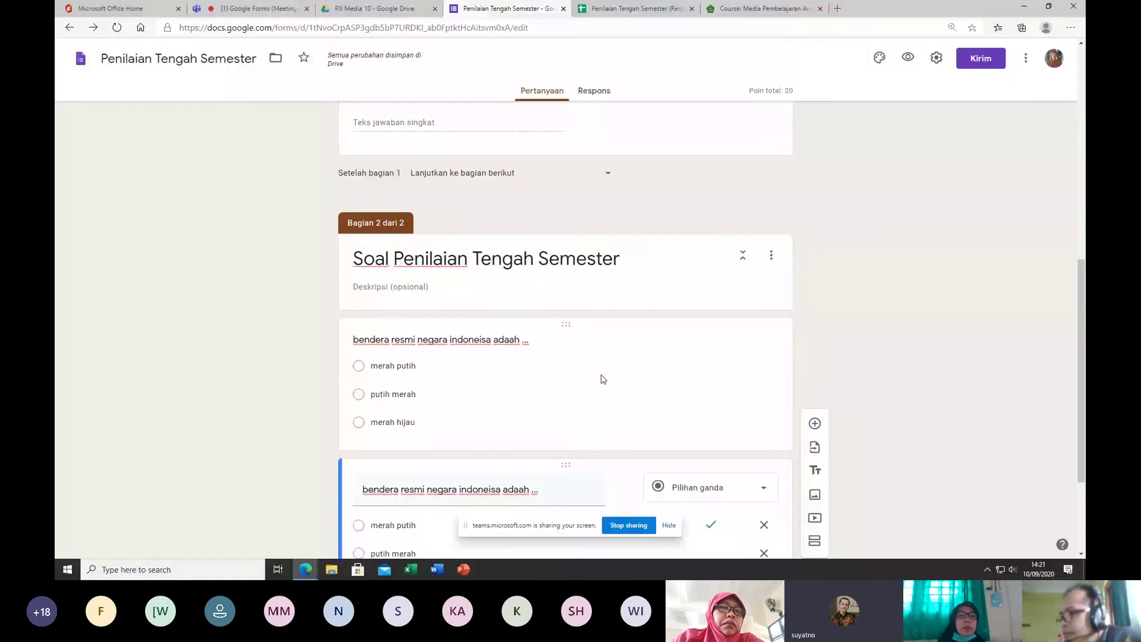
pyautogui.scroll(10, 656, 322)
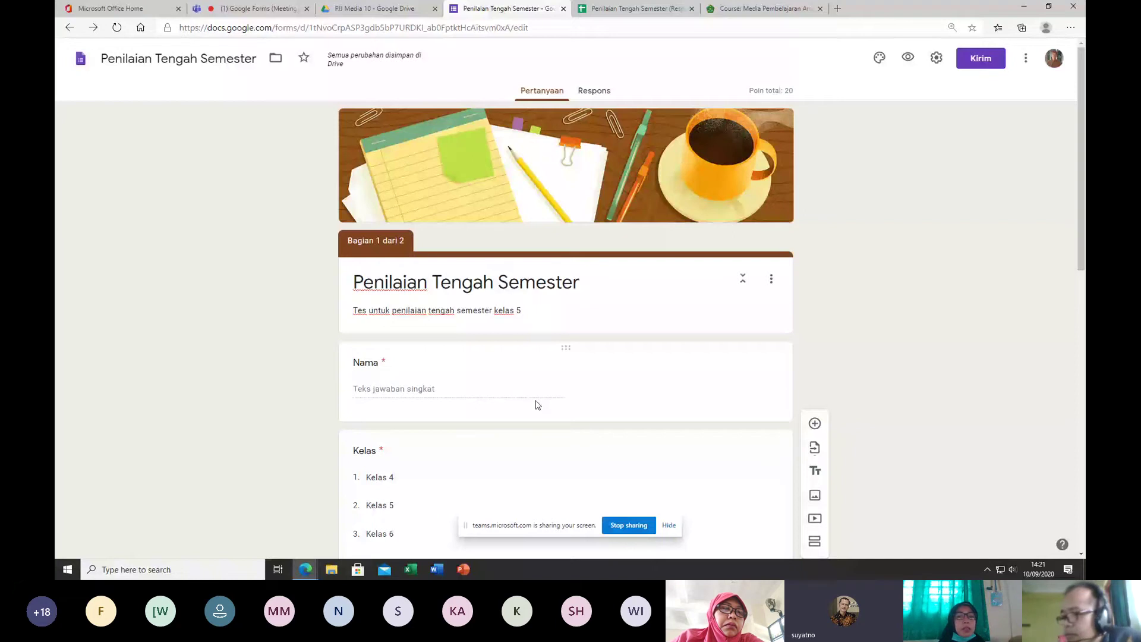
pyautogui.scroll(-15, 538, 404)
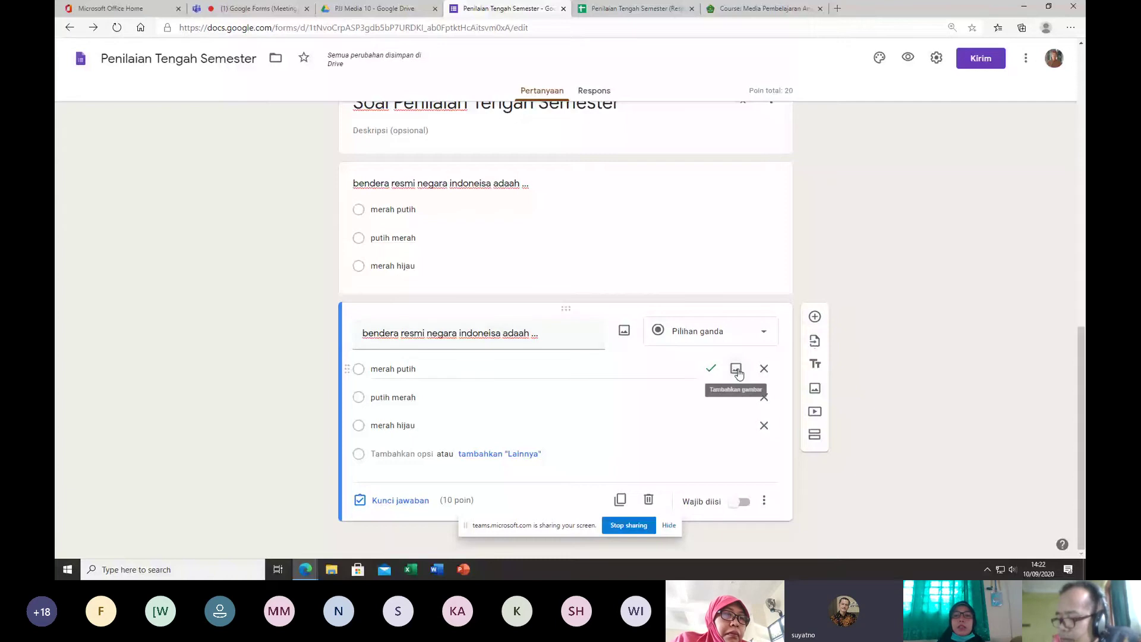
# Step: Insert a red-and-white flag image, found by searching 'bendera indonesia png', under the 'merah putih' option
pyautogui.click(737, 369)
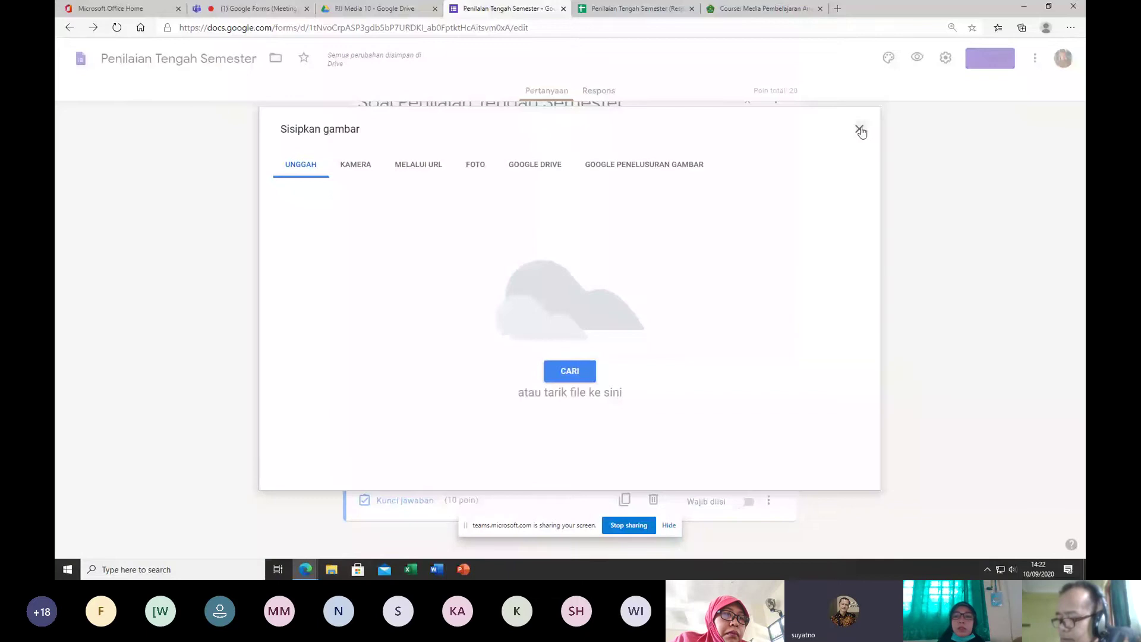
pyautogui.click(859, 129)
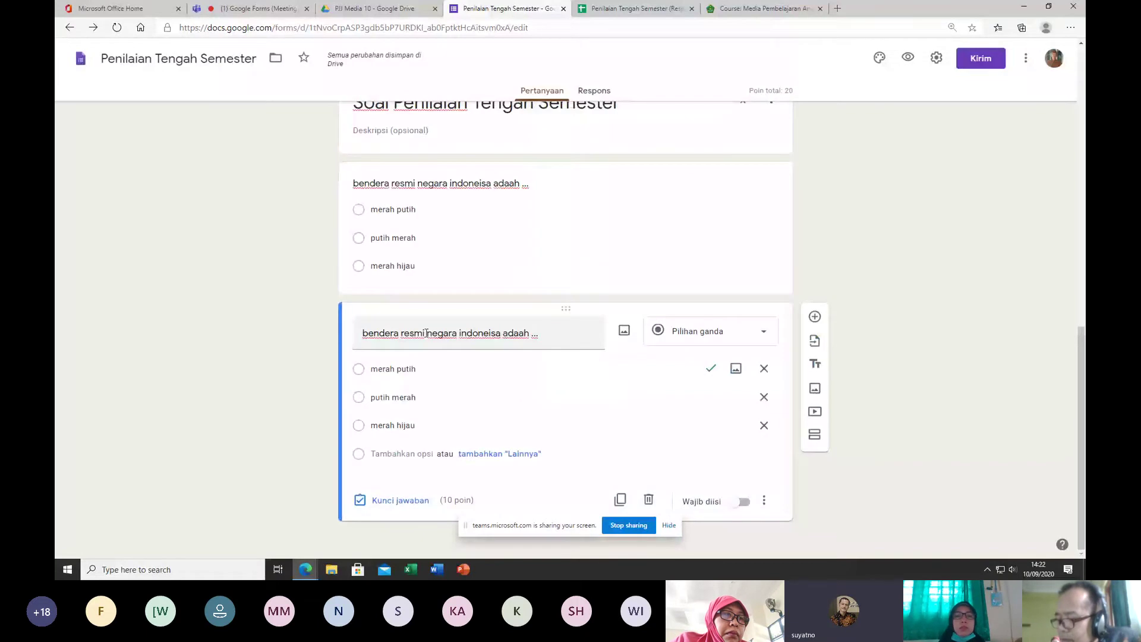
pyautogui.click(736, 370)
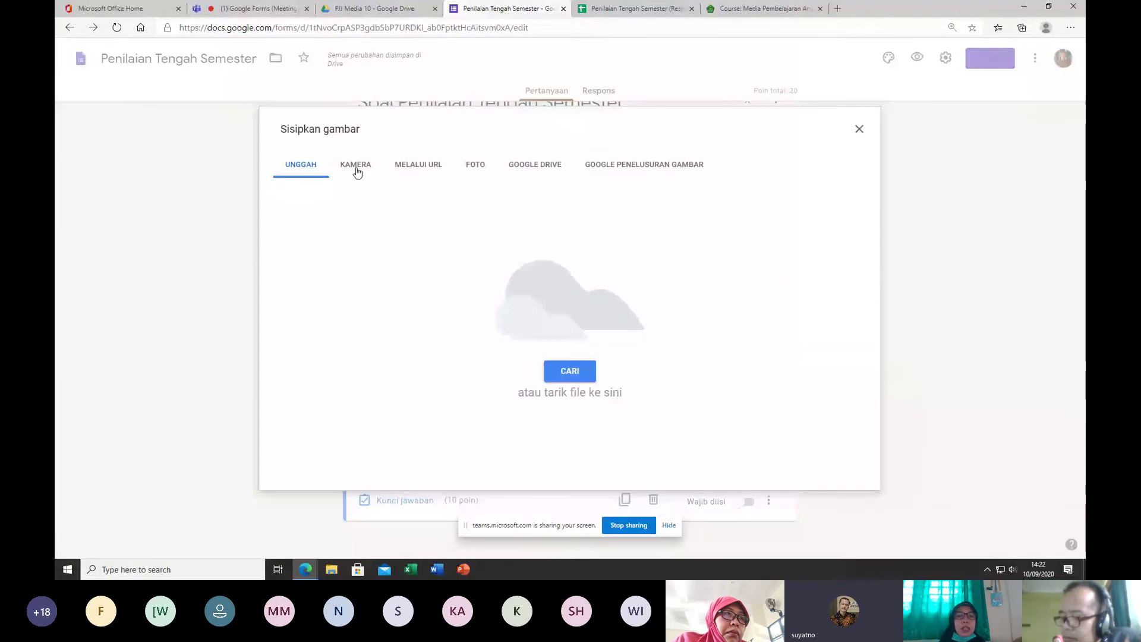
pyautogui.click(627, 169)
pyautogui.write('ben')
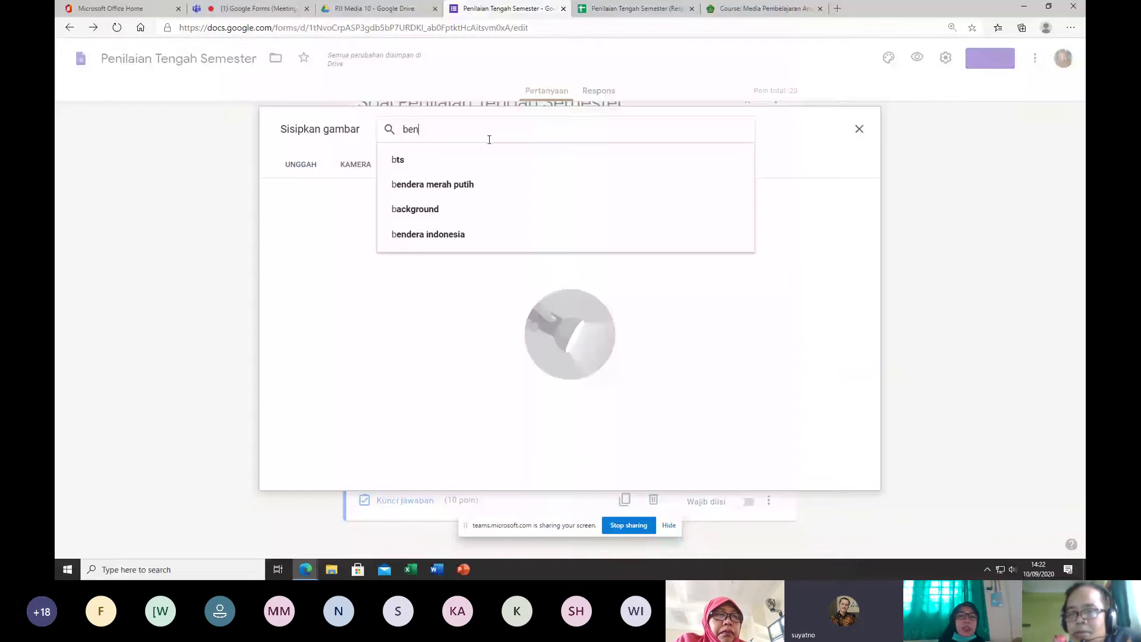
pyautogui.write('dea indonesia')
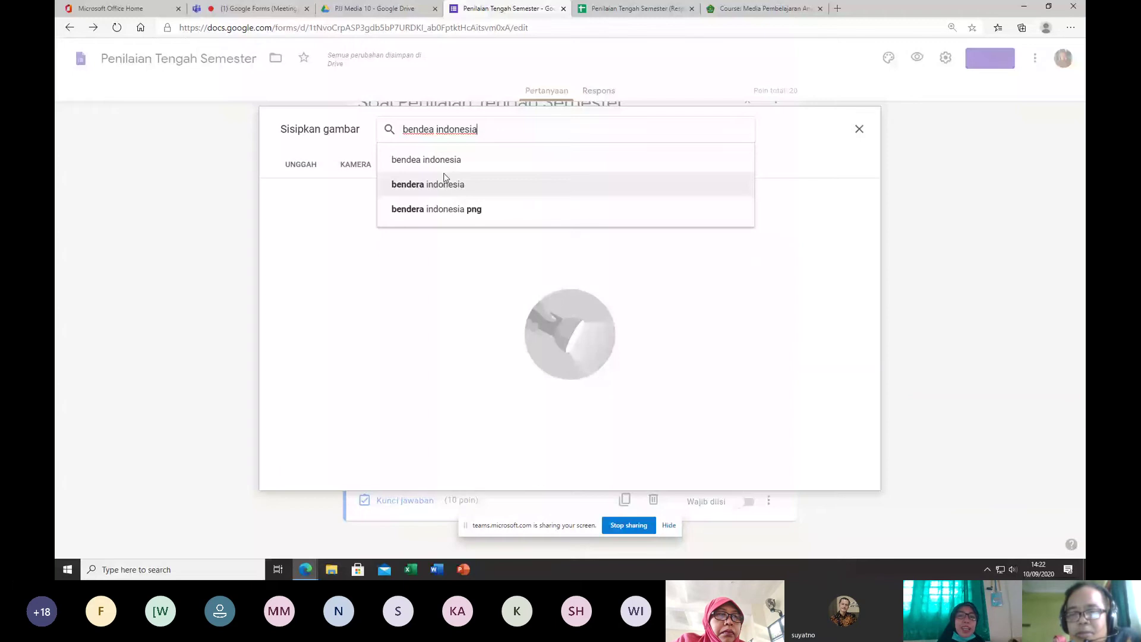
pyautogui.click(419, 208)
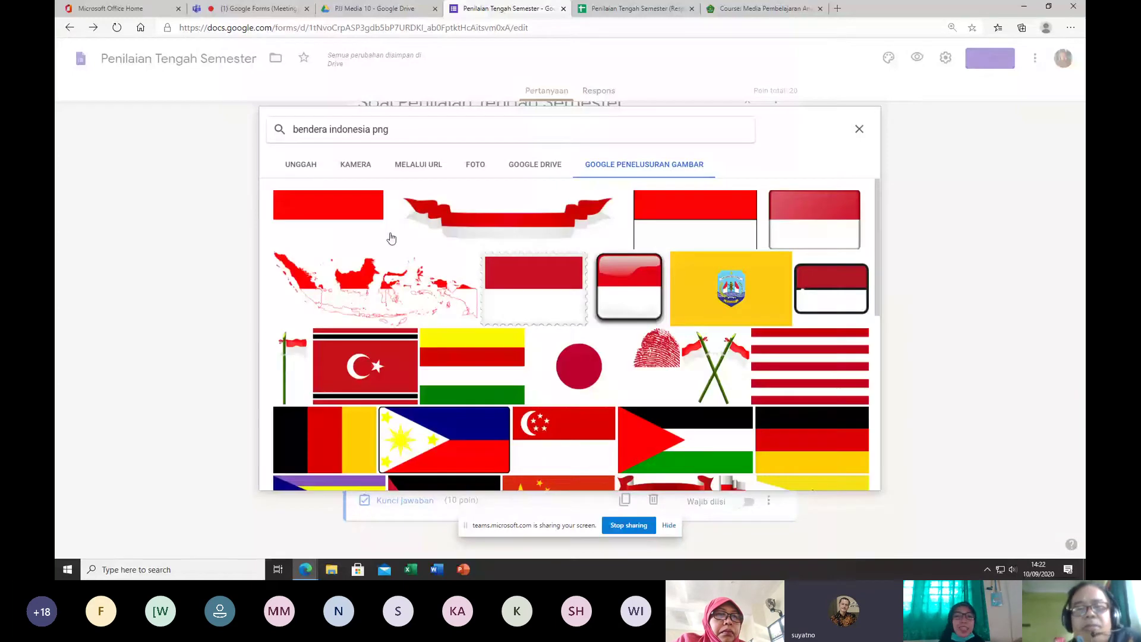
pyautogui.click(831, 288)
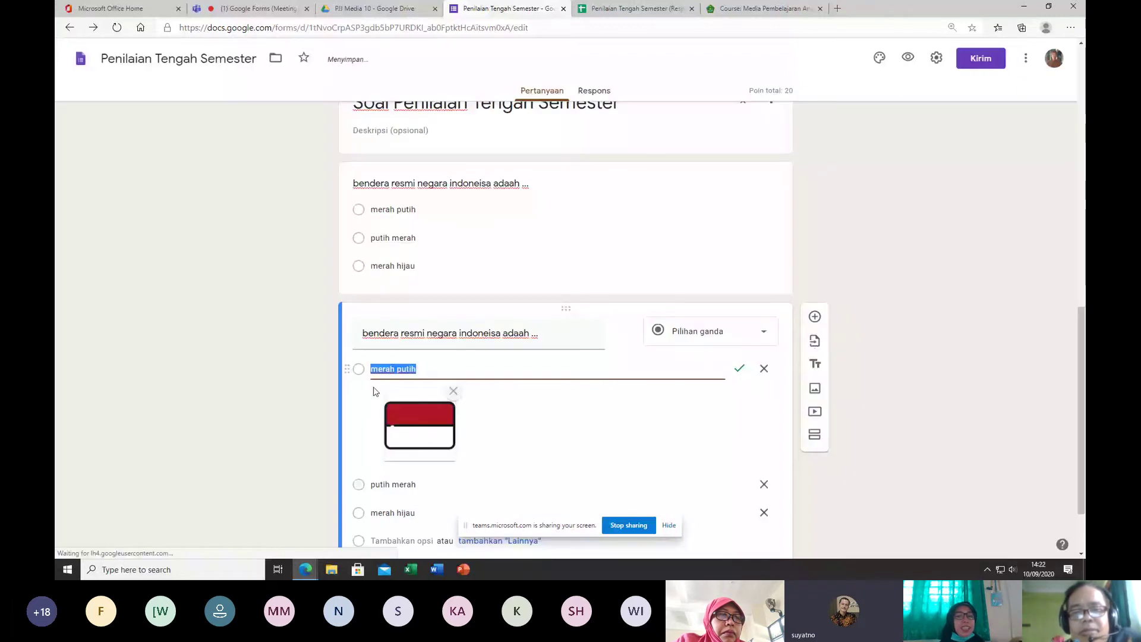
# Step: Run a Google image search for 'bendera monako' for the 'putih merah' answer
pyautogui.scroll(-2, 376, 391)
pyautogui.moveTo(736, 406)
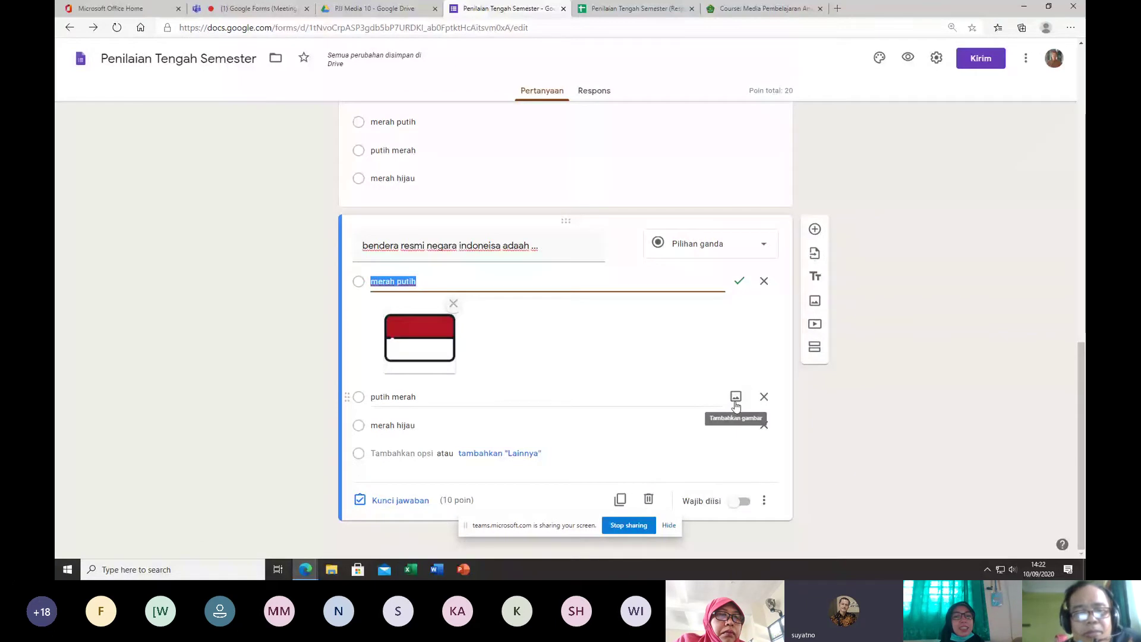
pyautogui.click(736, 397)
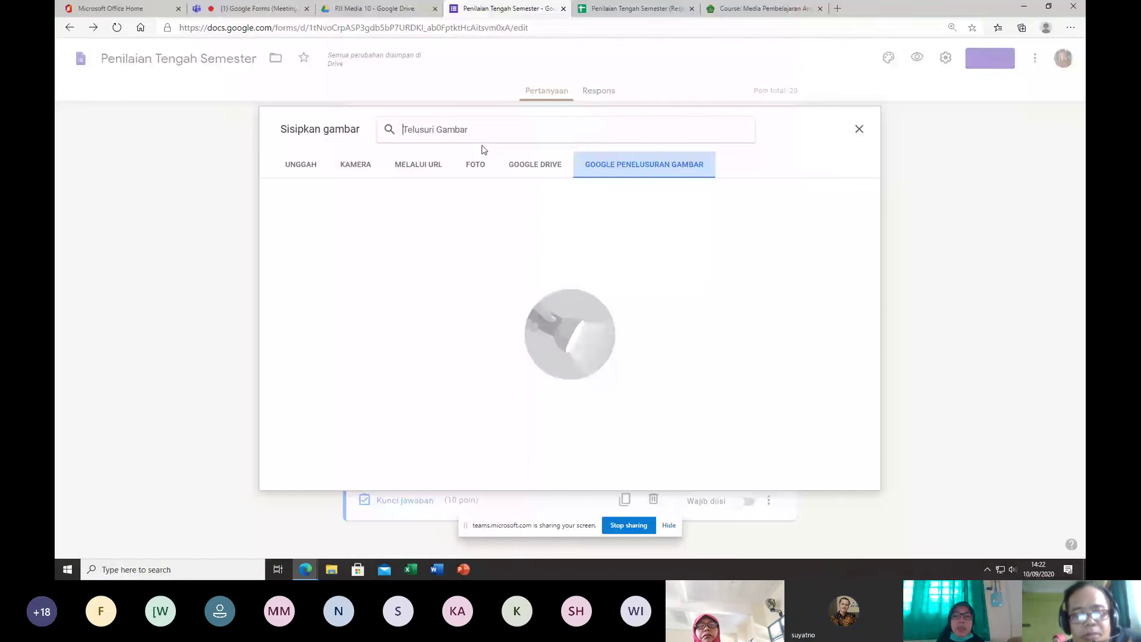
pyautogui.write('bendera polan')
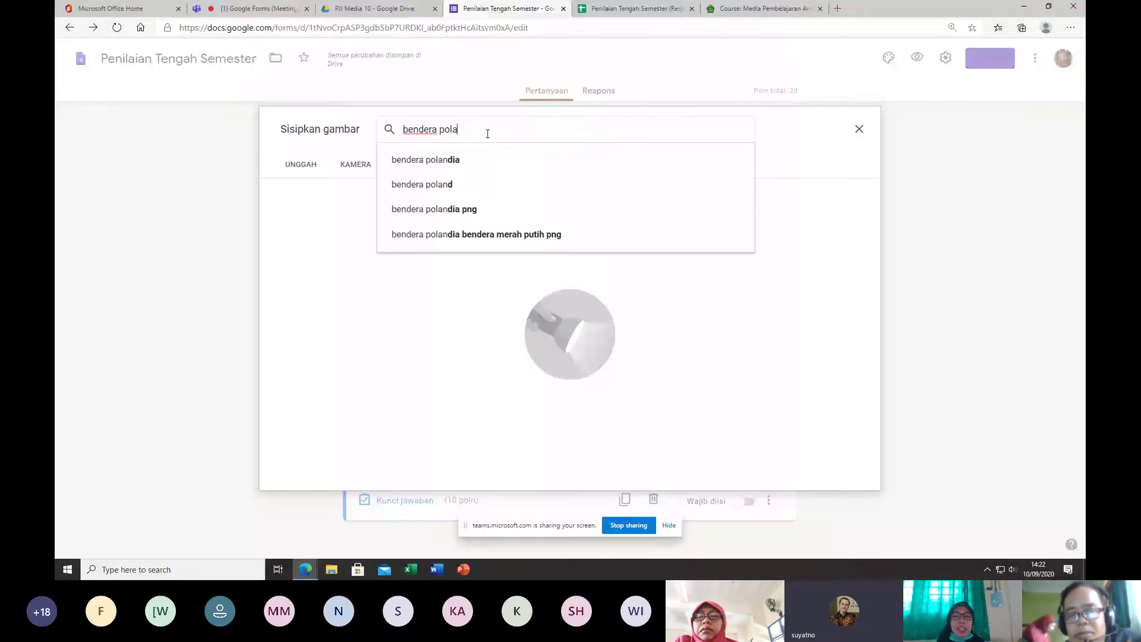
pyautogui.press('BackSpace')
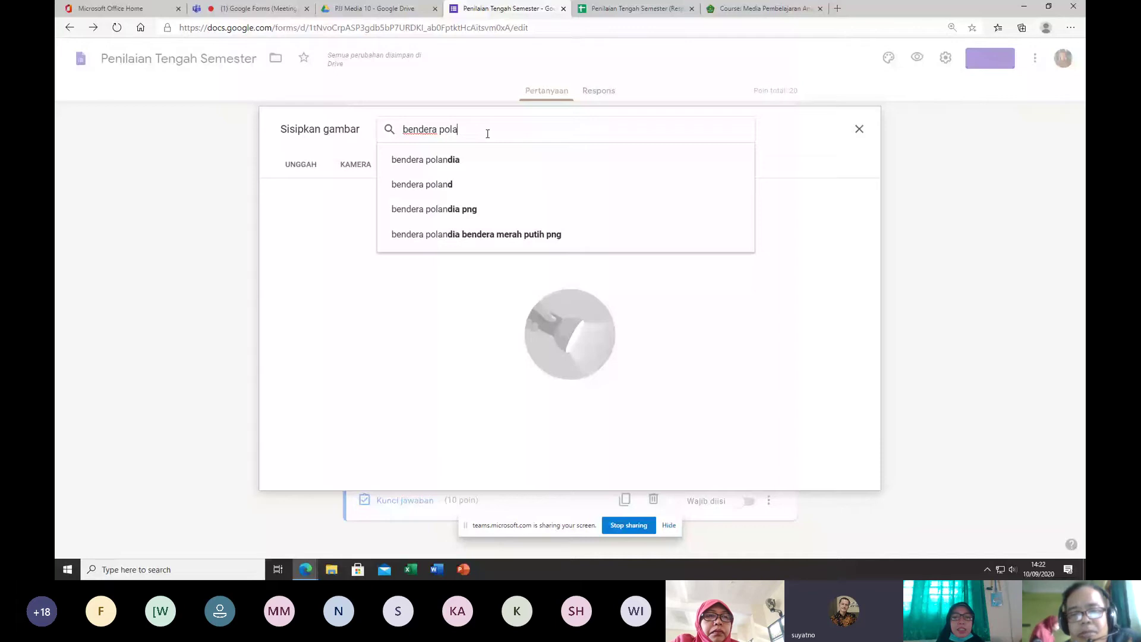
pyautogui.press('BackSpace')
pyautogui.press('BackSpace')
pyautogui.press('BackSpace')
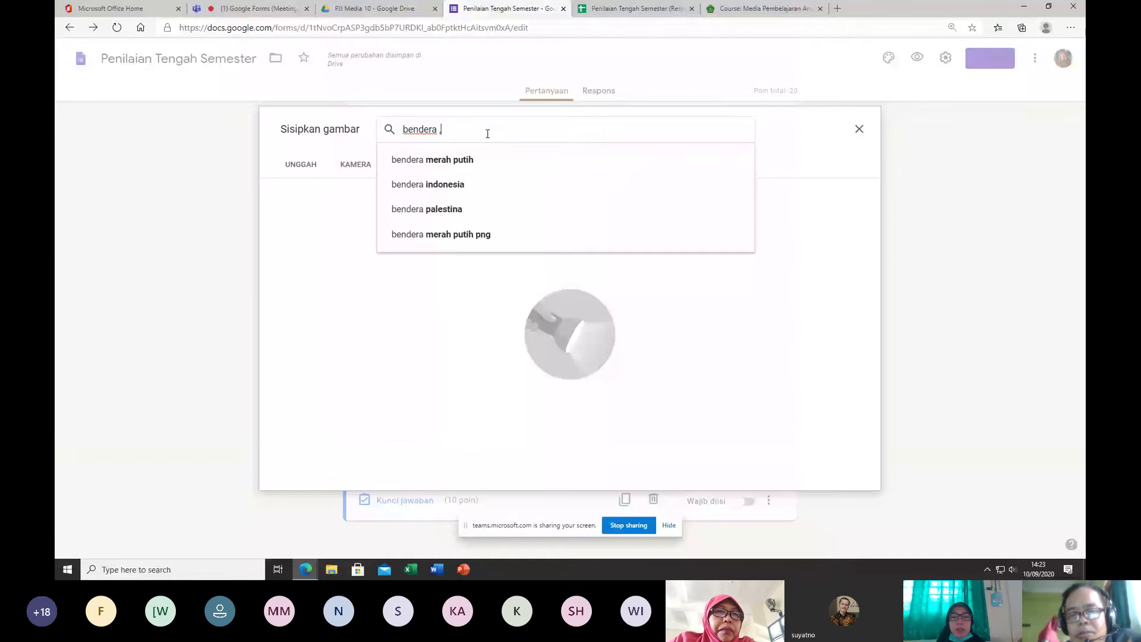
pyautogui.write('monako')
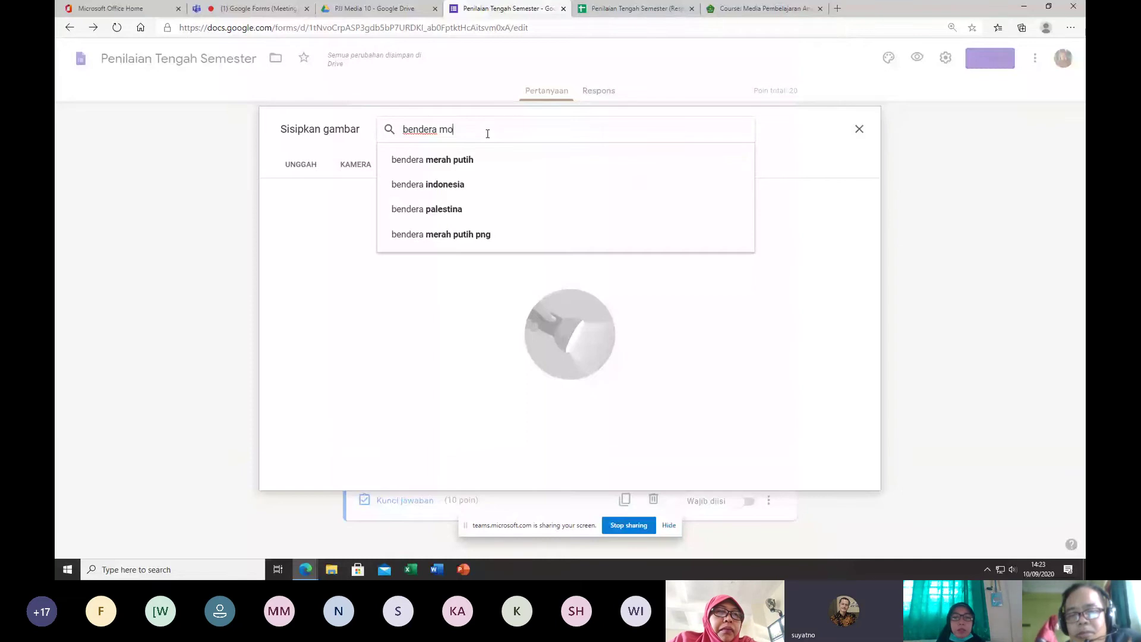
pyautogui.press('Return')
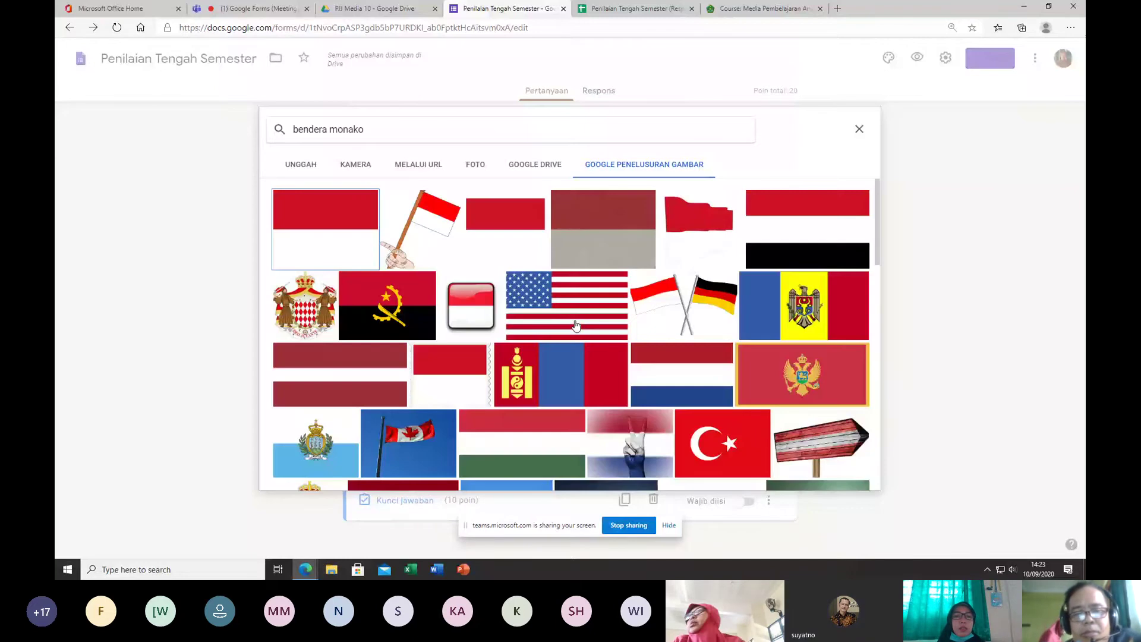
# Step: Search 'bendera putih merah' and insert the red, white and black flag under 'putih merah'
pyautogui.scroll(-1, 576, 325)
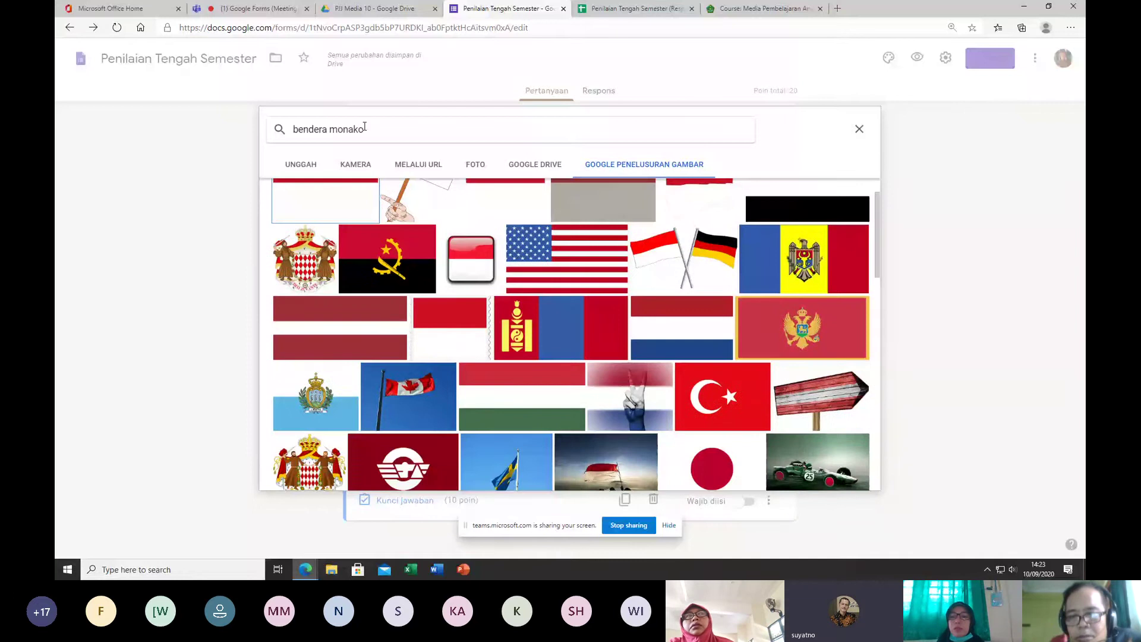
pyautogui.doubleClick(360, 129)
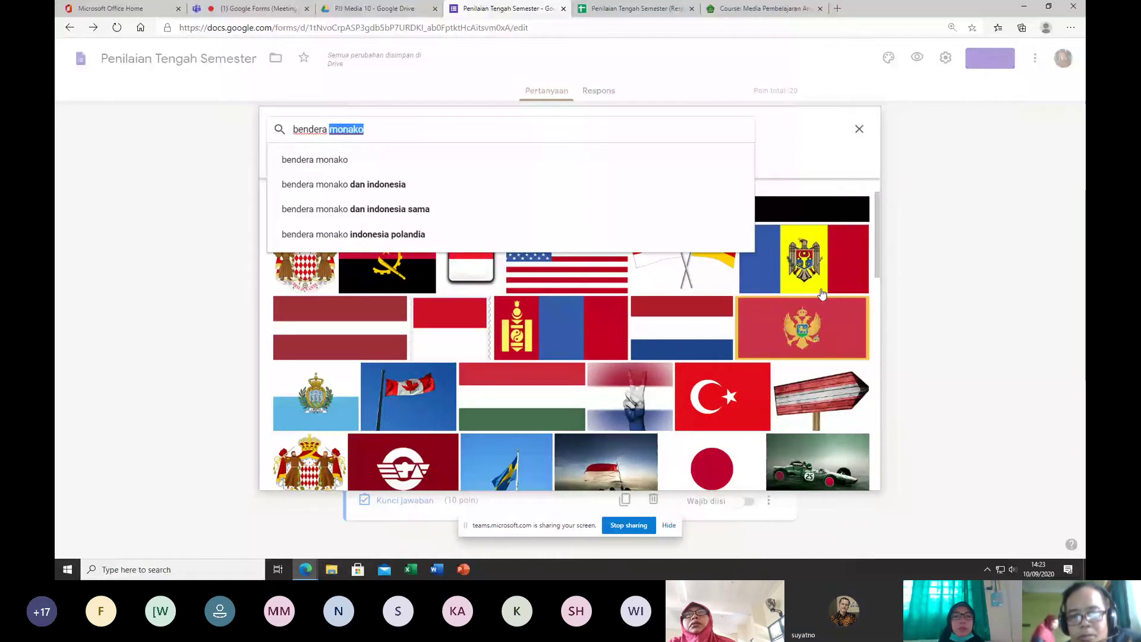
pyautogui.write('pui')
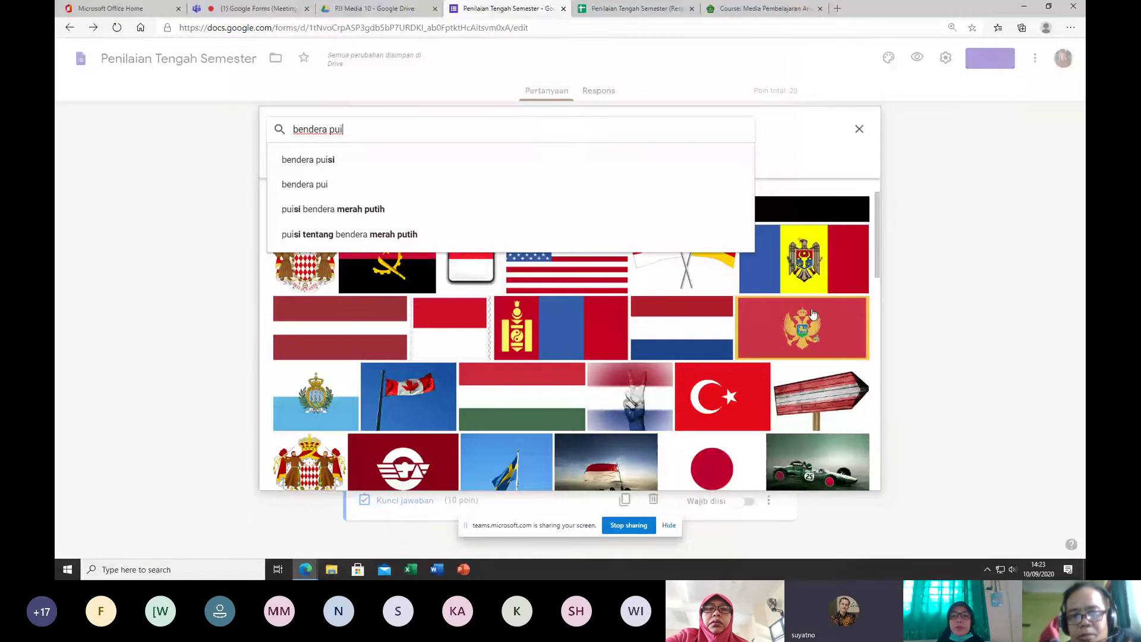
pyautogui.click(367, 194)
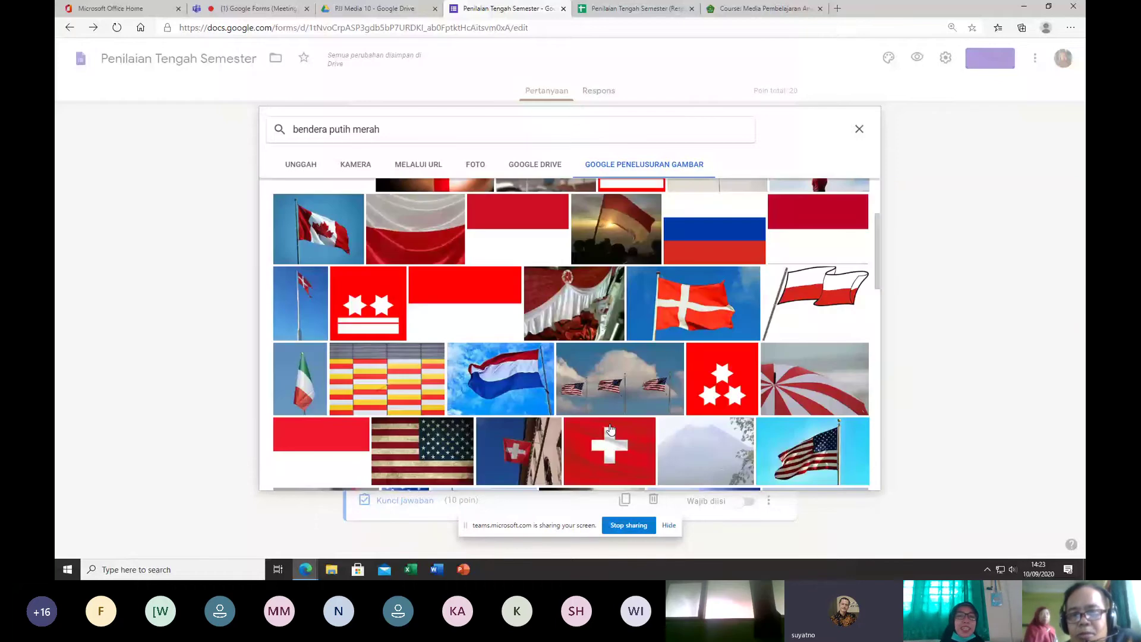
pyautogui.scroll(-5, 610, 428)
pyautogui.scroll(2, 688, 384)
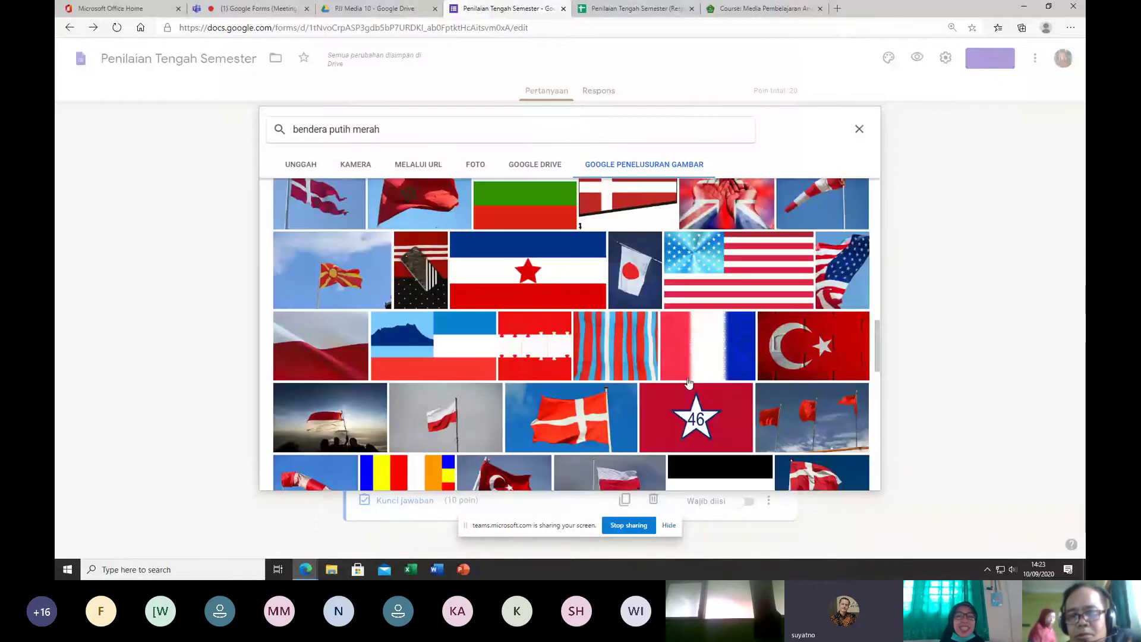
pyautogui.scroll(5, 613, 345)
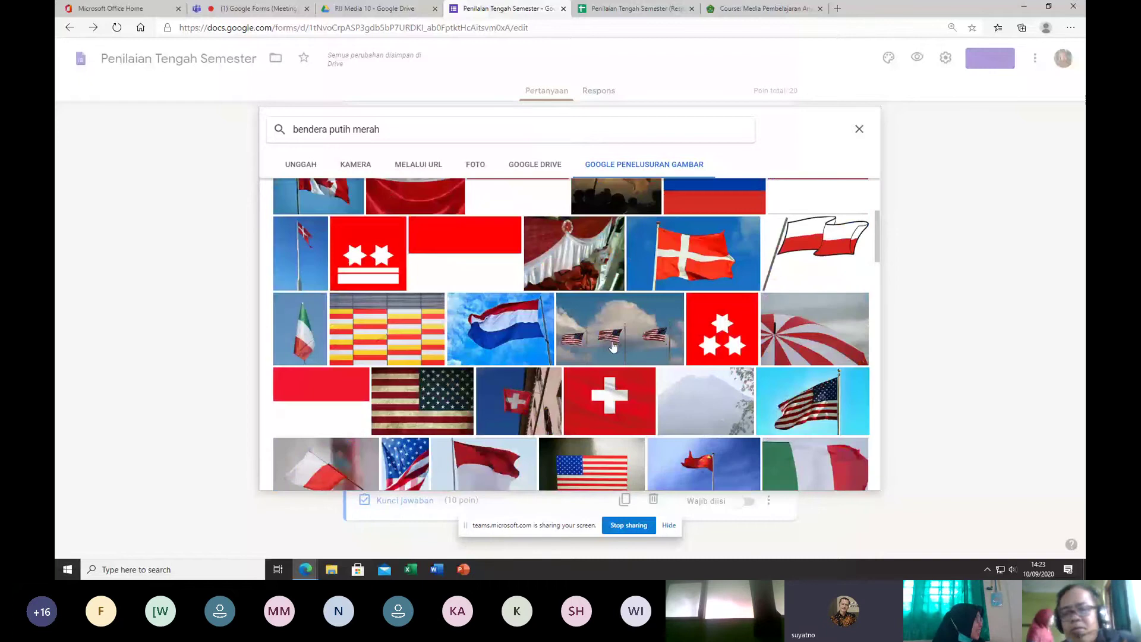
pyautogui.scroll(3, 871, 224)
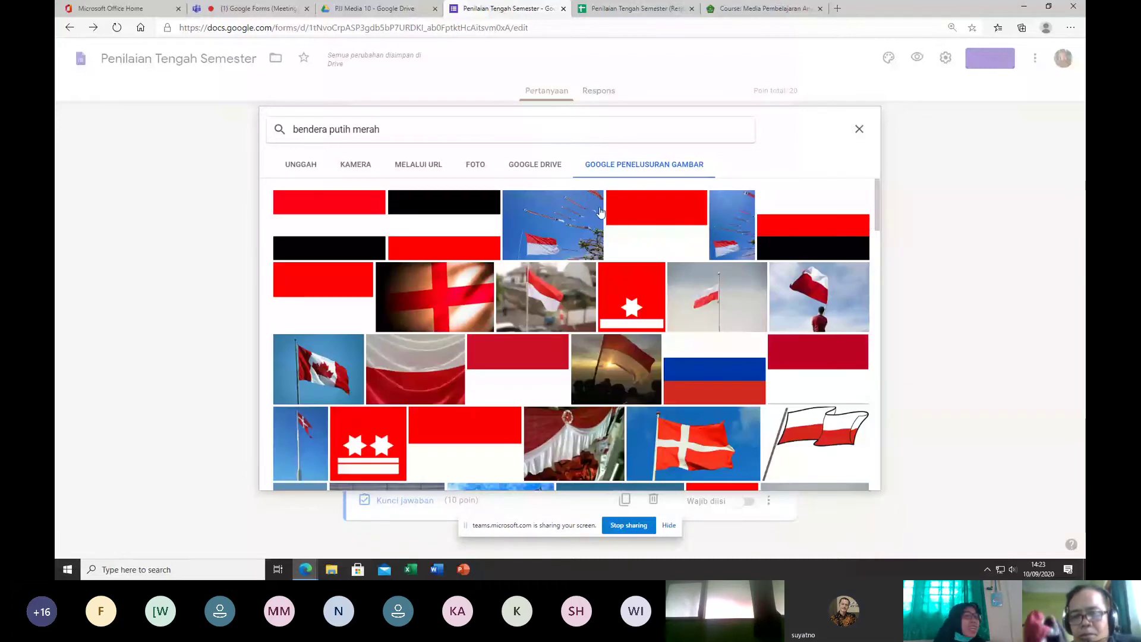
pyautogui.click(329, 224)
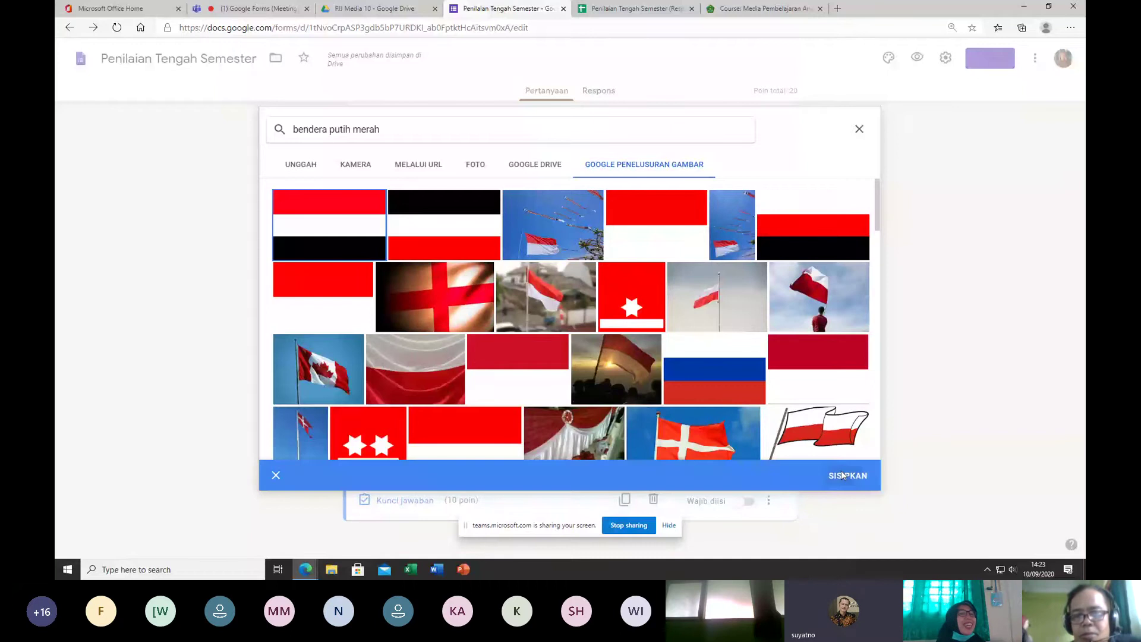
pyautogui.click(840, 470)
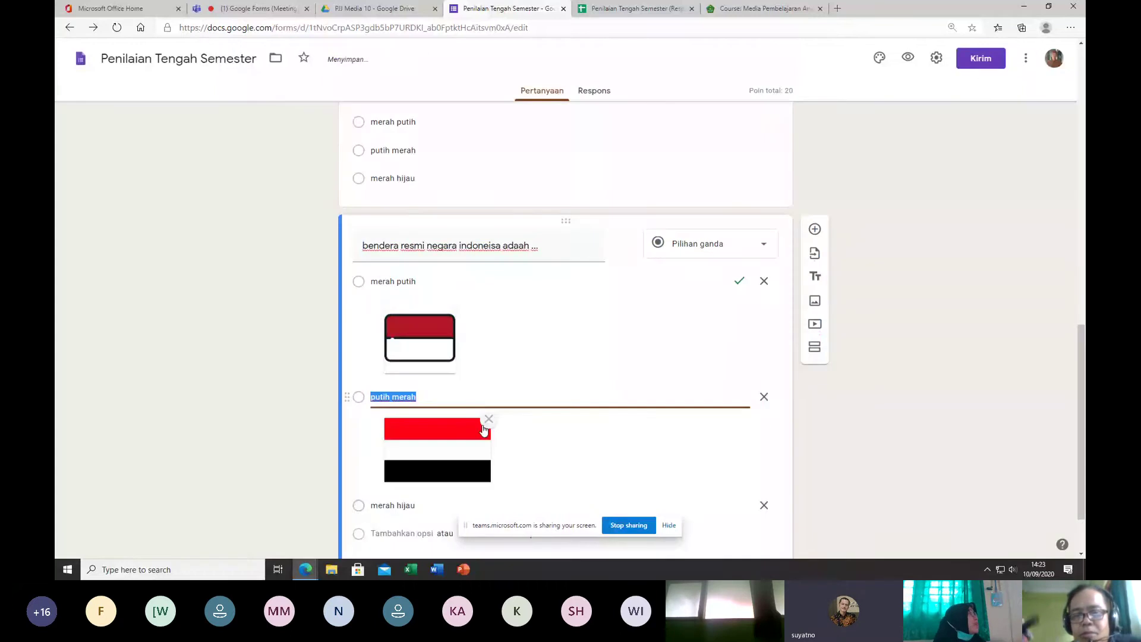
pyautogui.scroll(-1, 642, 369)
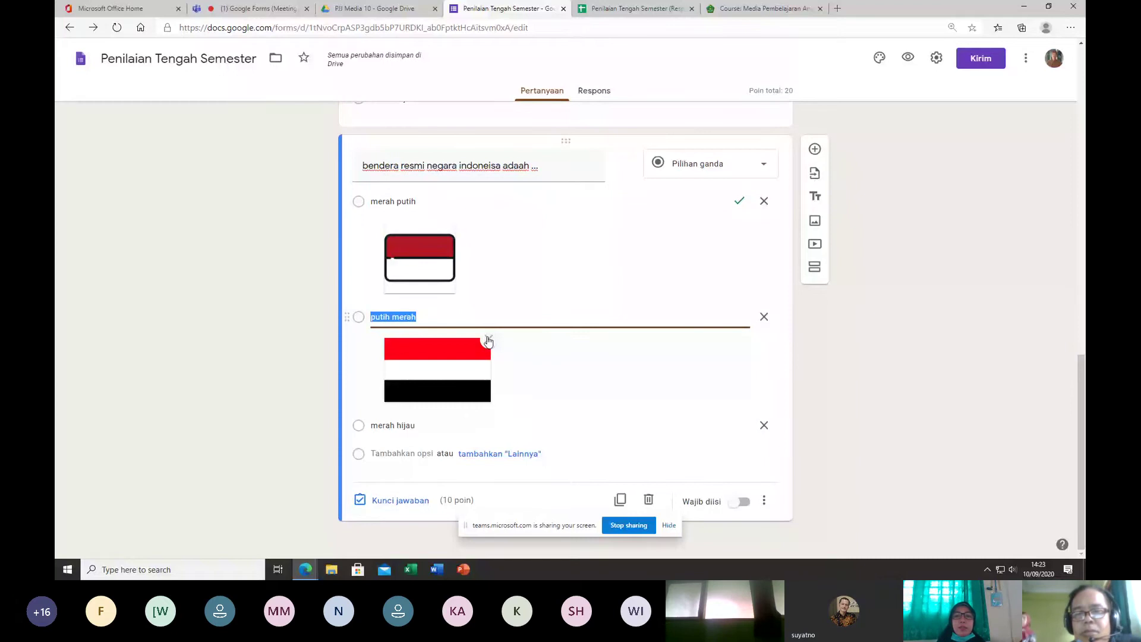
pyautogui.click(443, 246)
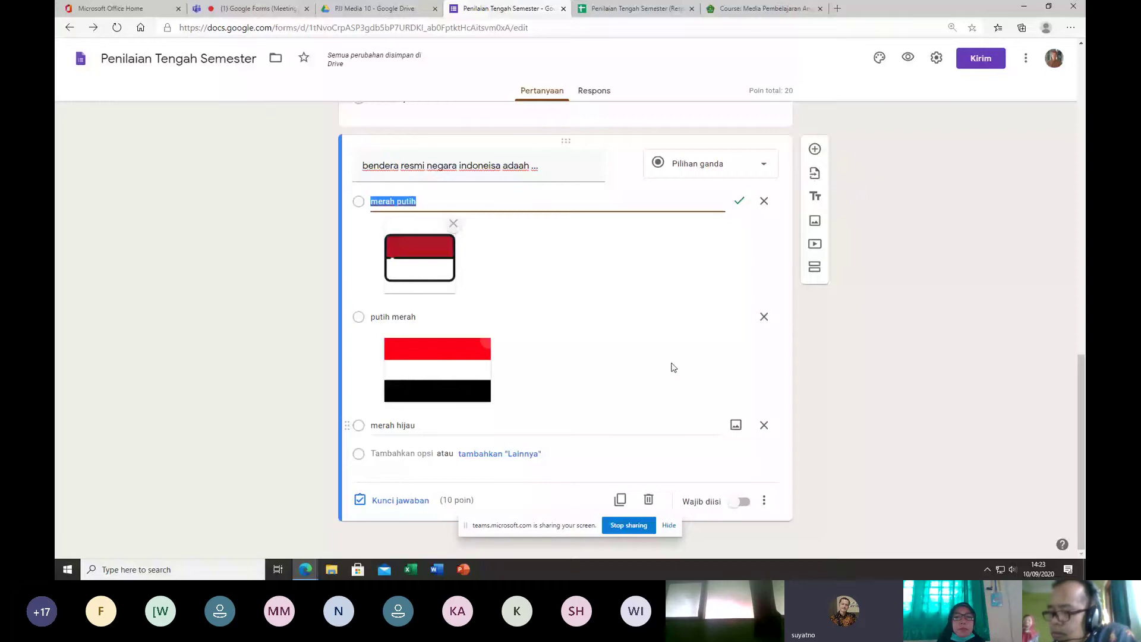
pyautogui.scroll(3, 673, 367)
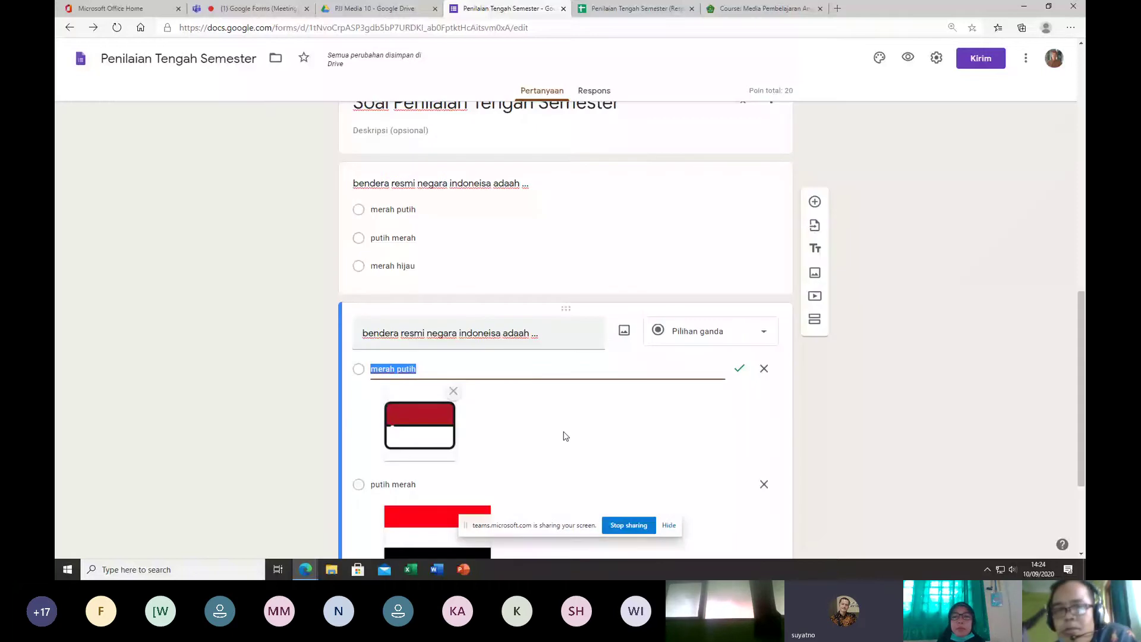
pyautogui.click(625, 324)
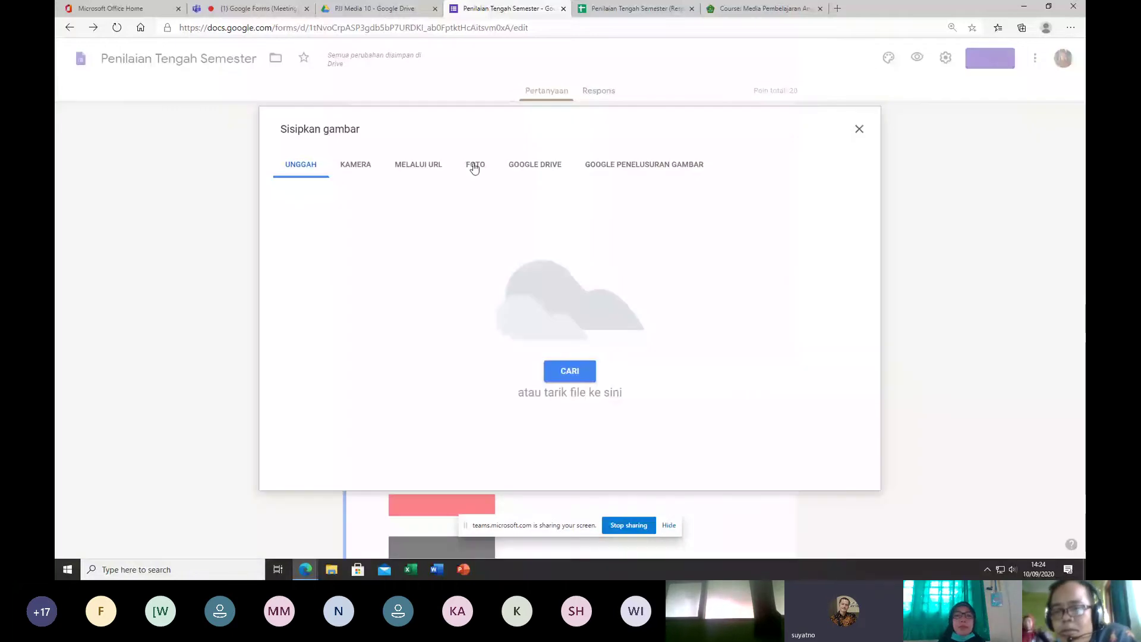
pyautogui.click(534, 164)
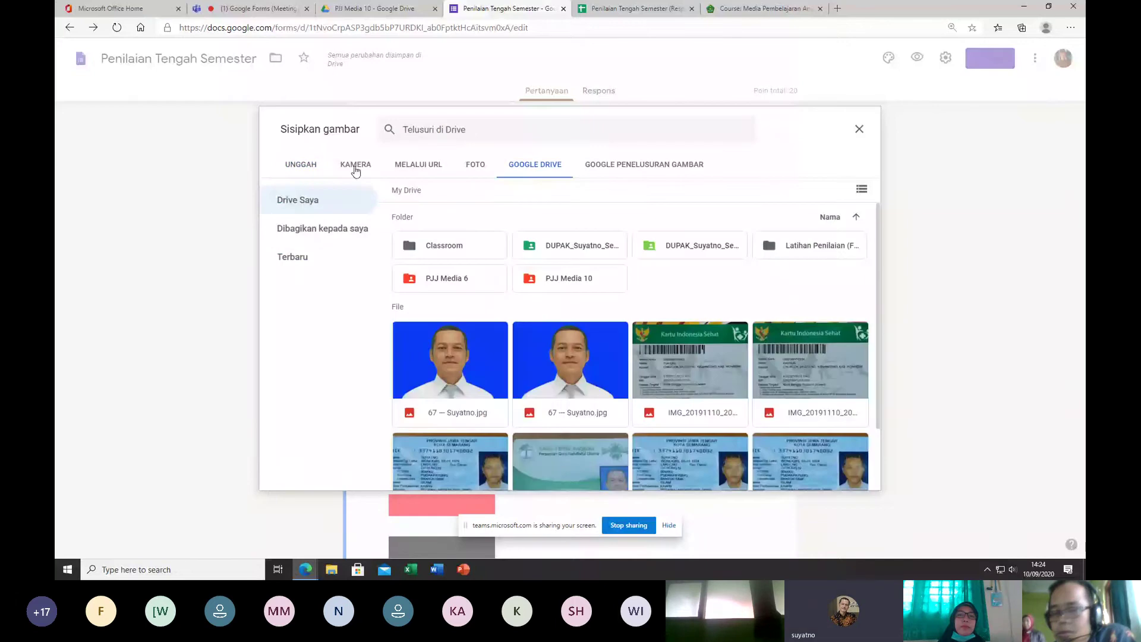
pyautogui.click(355, 168)
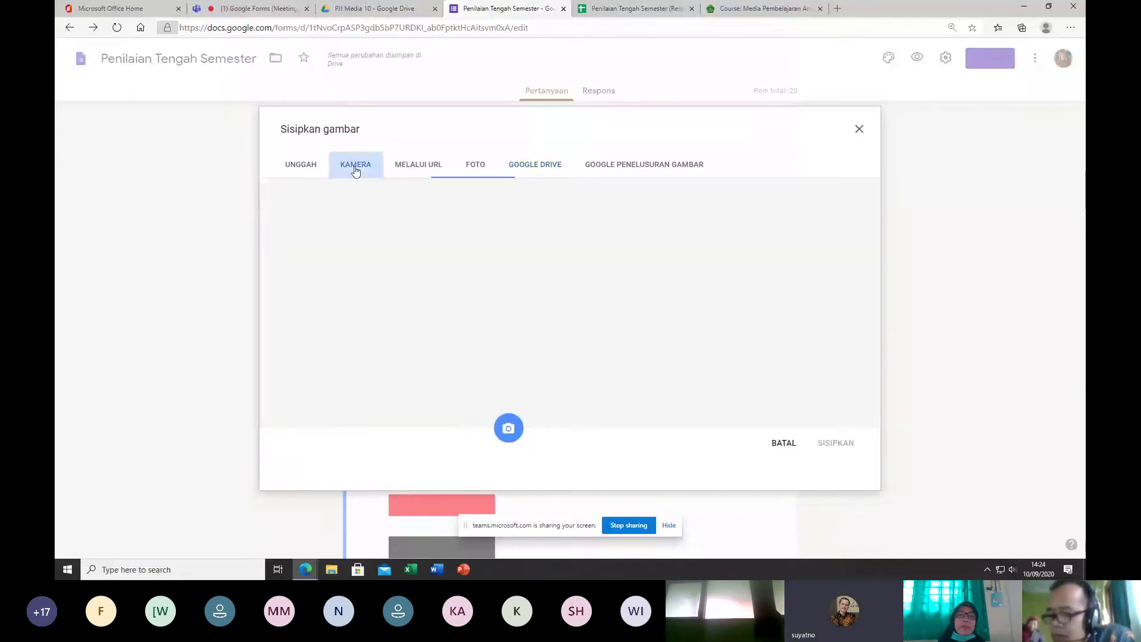
pyautogui.click(423, 168)
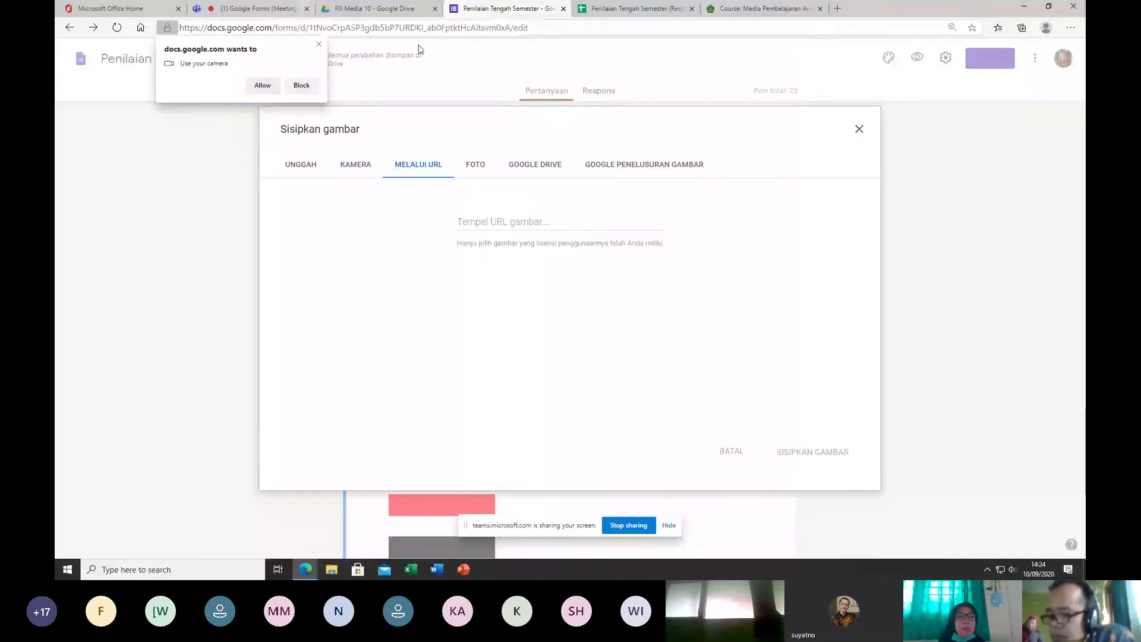
pyautogui.click(301, 85)
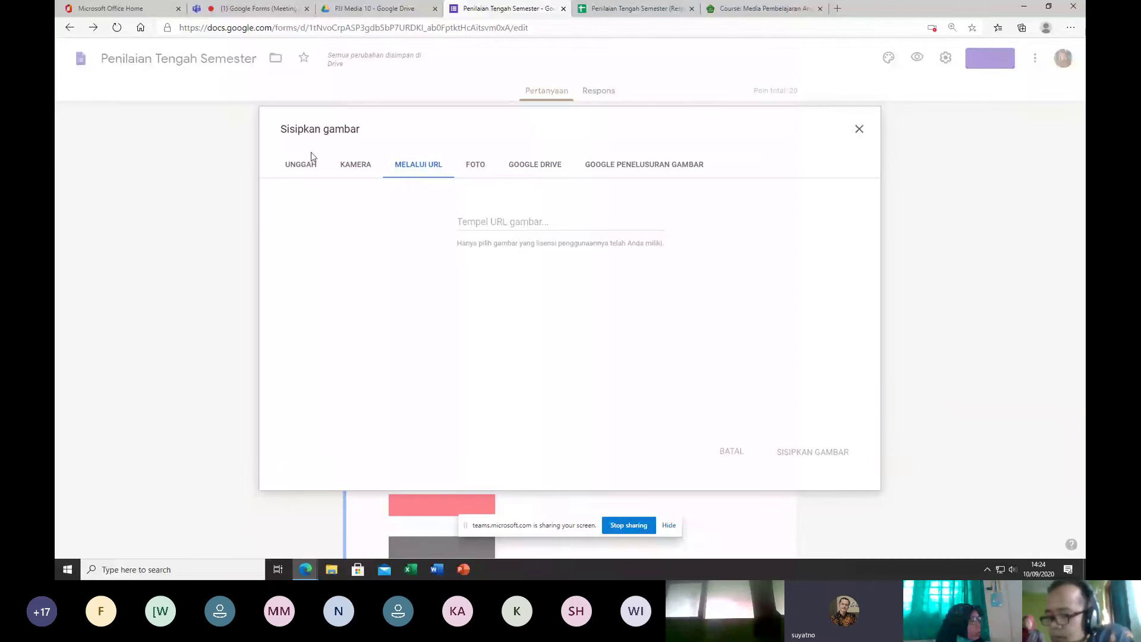
pyautogui.click(308, 161)
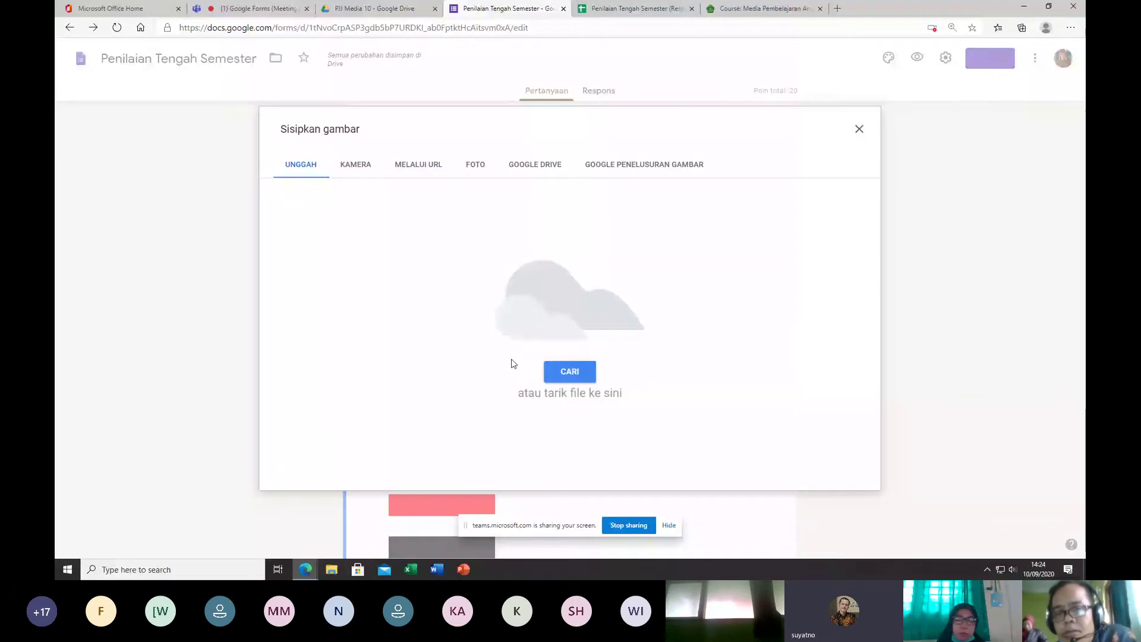
pyautogui.click(574, 367)
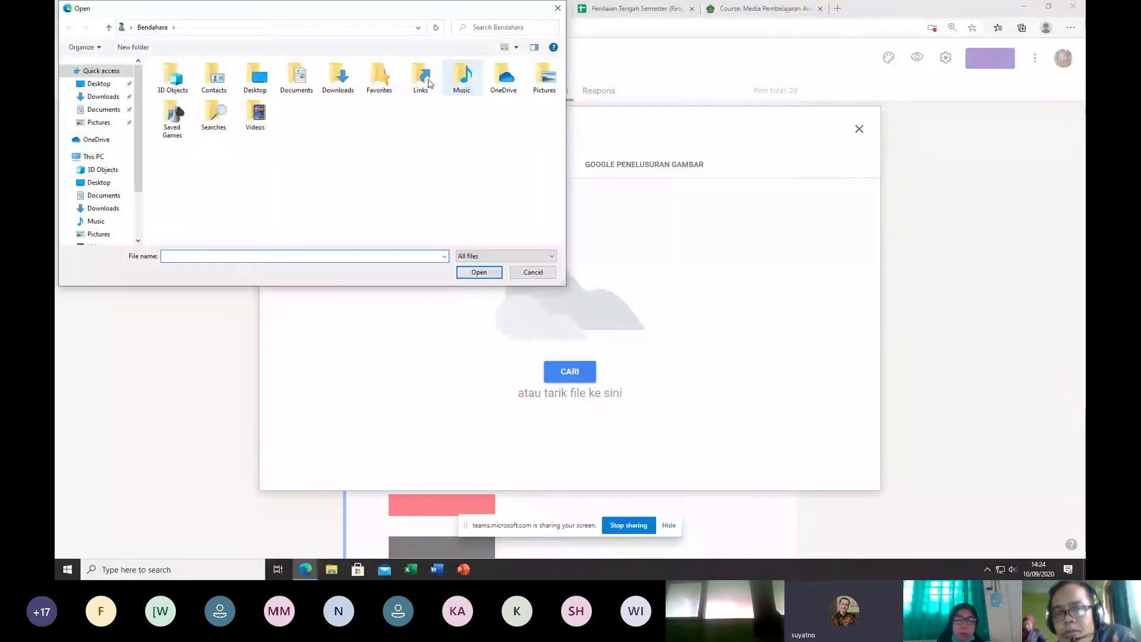
pyautogui.click(538, 274)
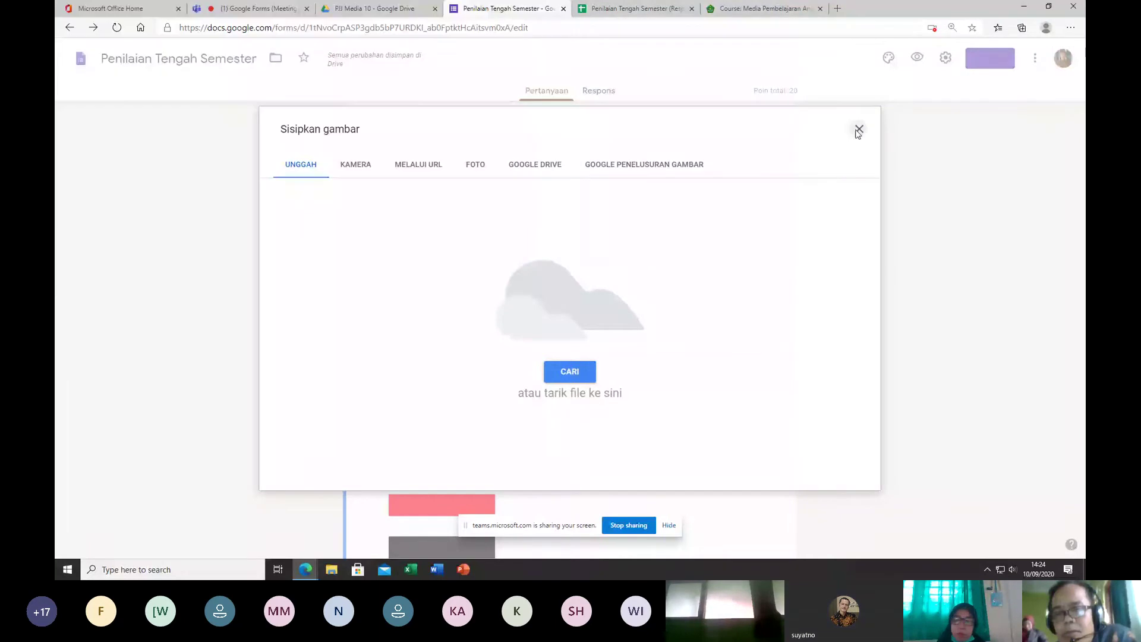
pyautogui.click(858, 131)
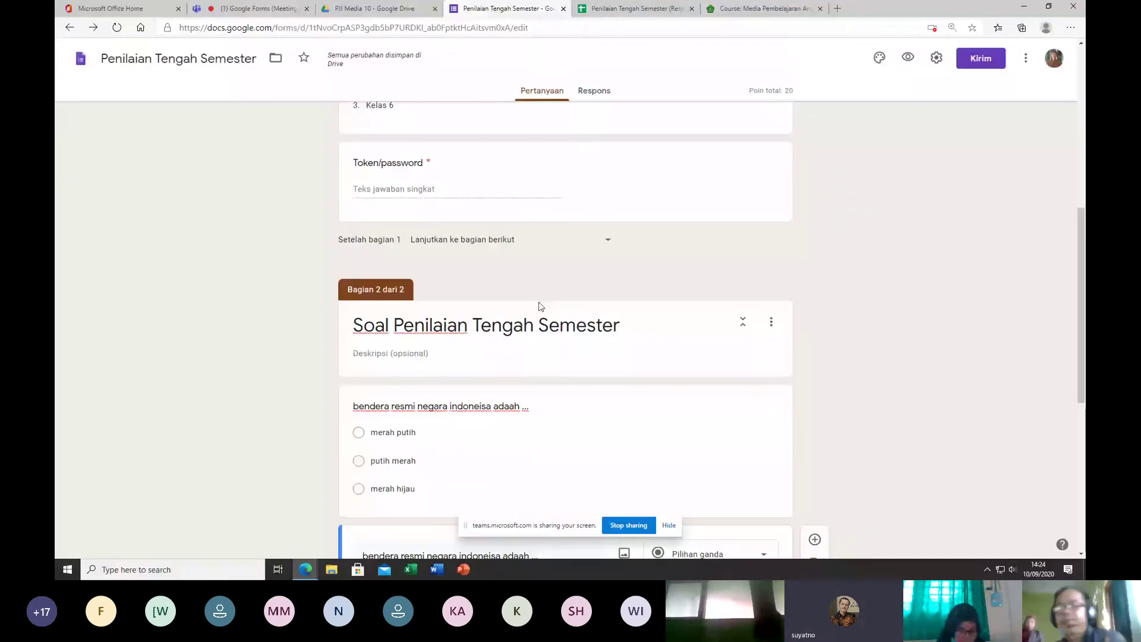
pyautogui.scroll(-4, 540, 306)
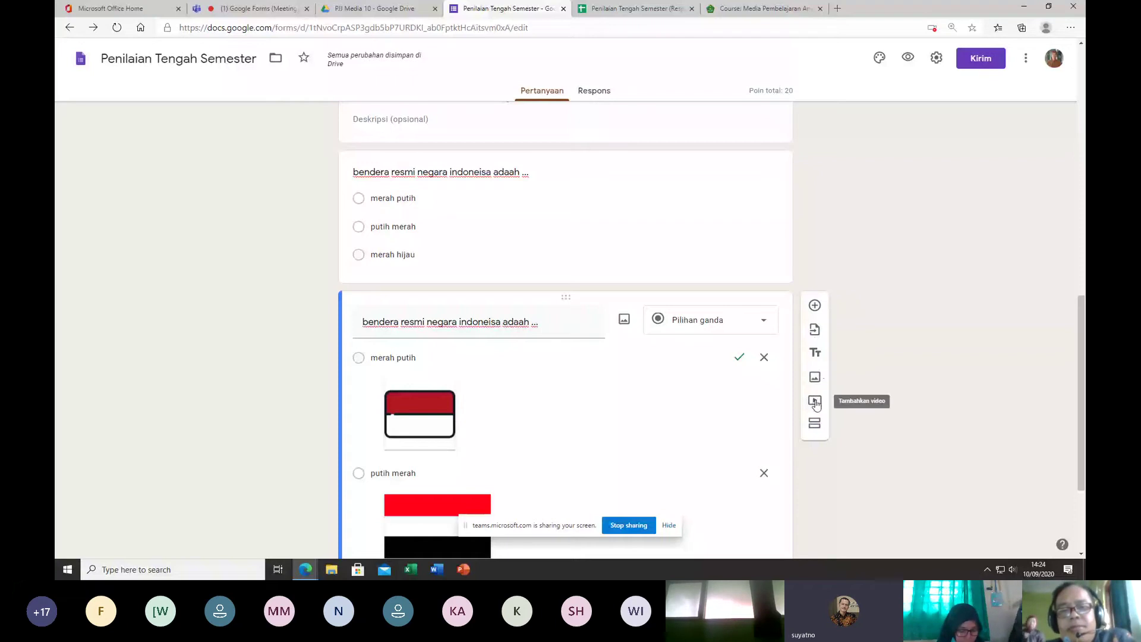
pyautogui.scroll(-3, 815, 404)
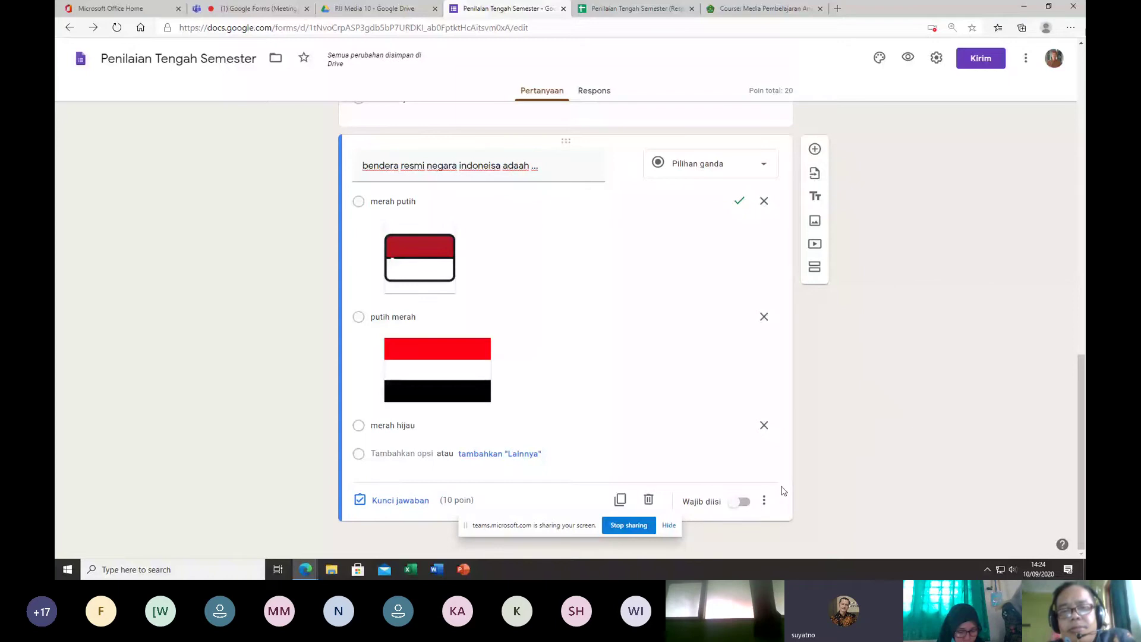
# Step: Embed the 'Paus Orca vs Hiu Putih' video from an 'ikan paus' YouTube search, titled 'ikan paus'
pyautogui.click(816, 244)
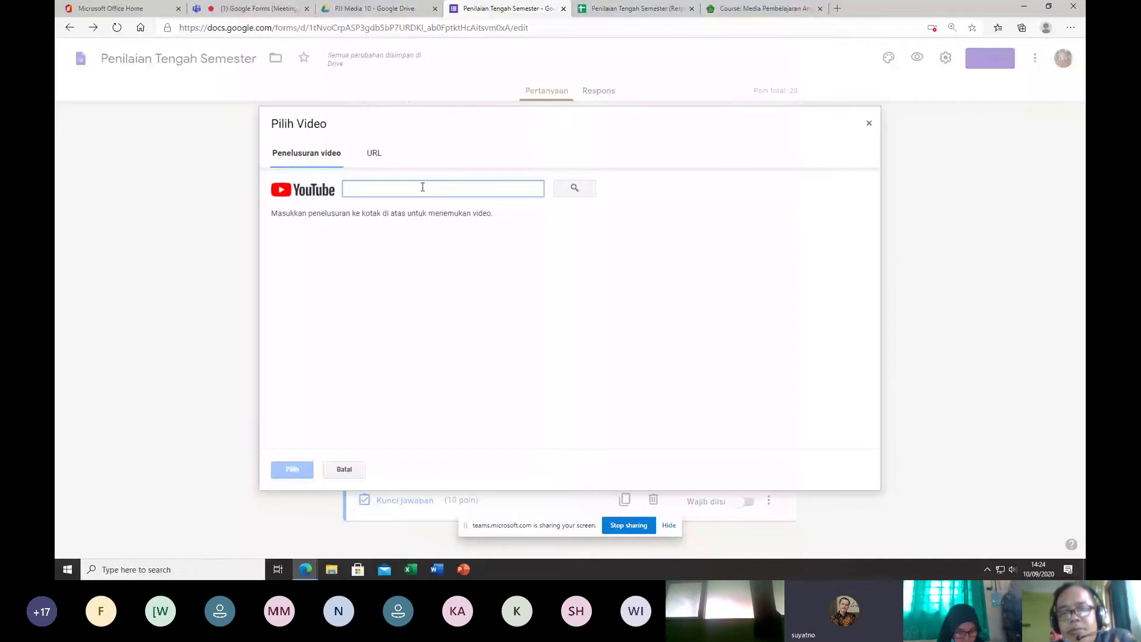
pyautogui.write('ikan')
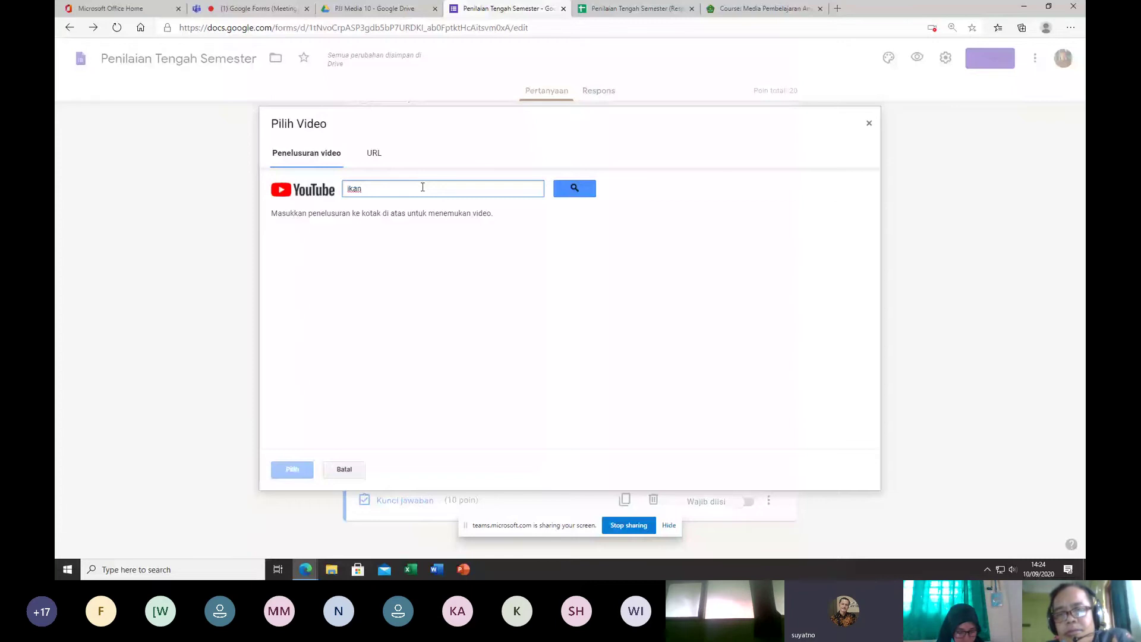
pyautogui.press('BackSpace')
pyautogui.press('BackSpace')
pyautogui.press('BackSpace')
pyautogui.press('BackSpace')
pyautogui.write('ikan pa')
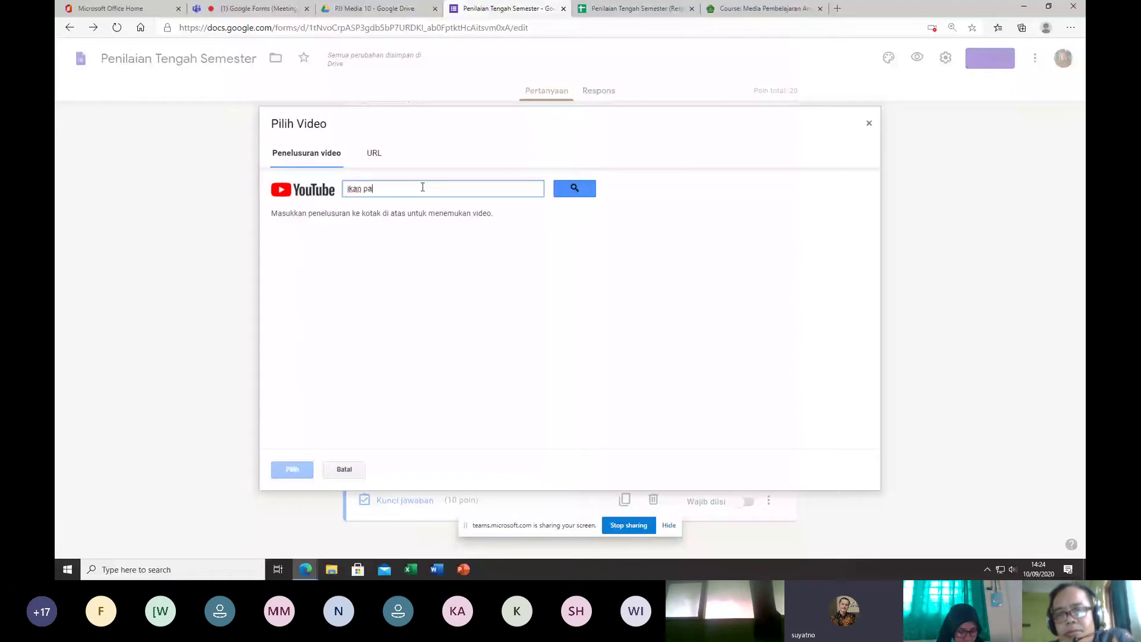
pyautogui.write('us')
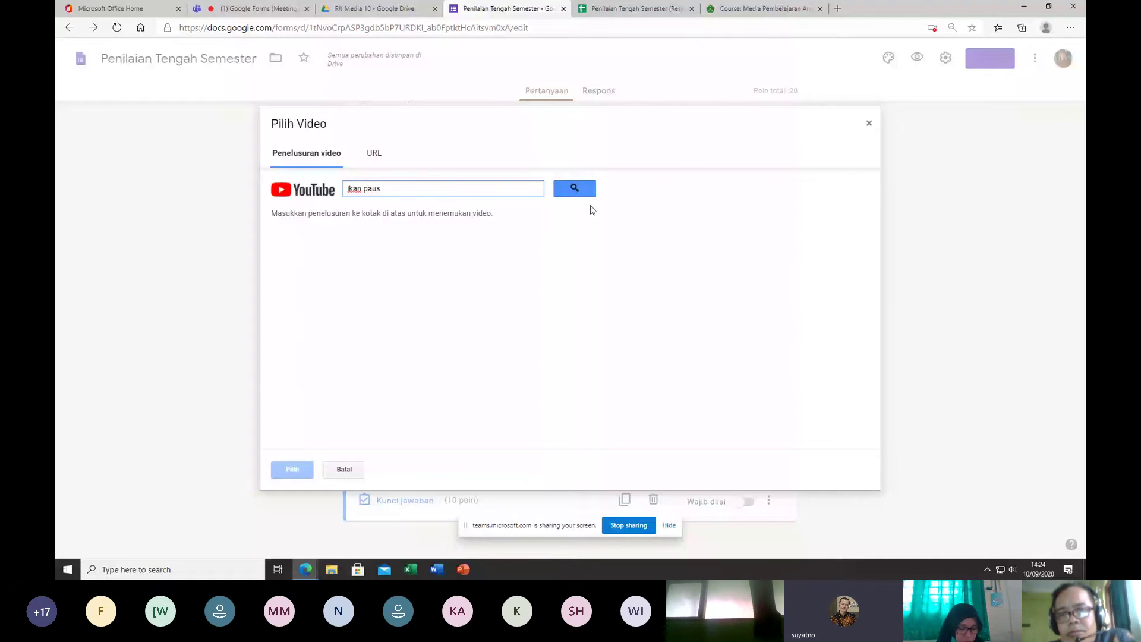
pyautogui.click(580, 194)
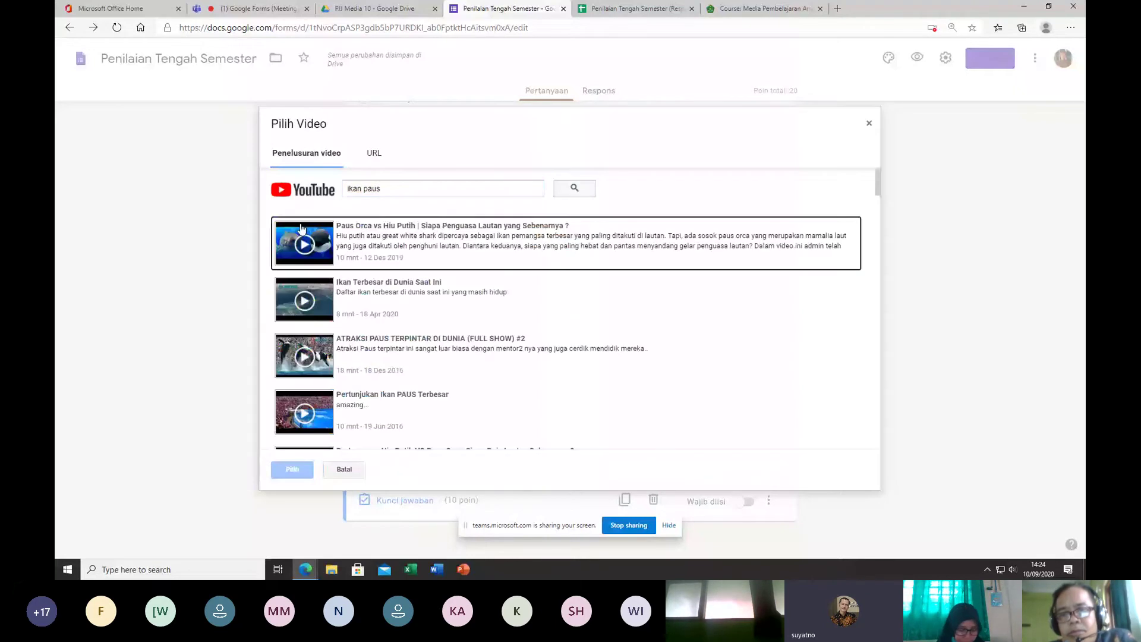
pyautogui.click(365, 254)
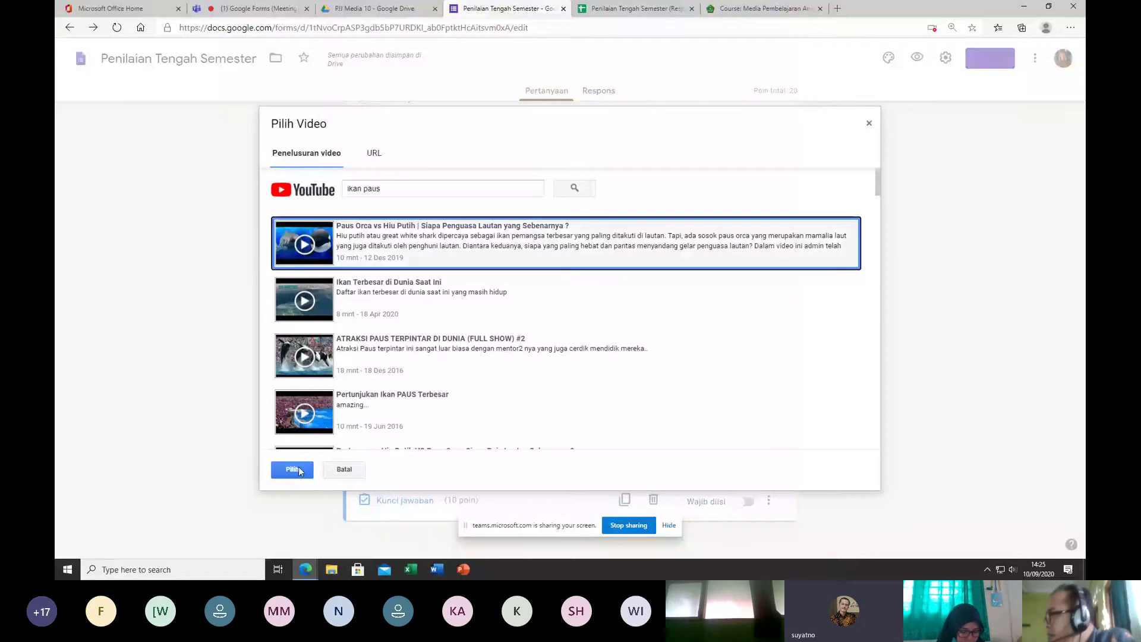
pyautogui.click(294, 469)
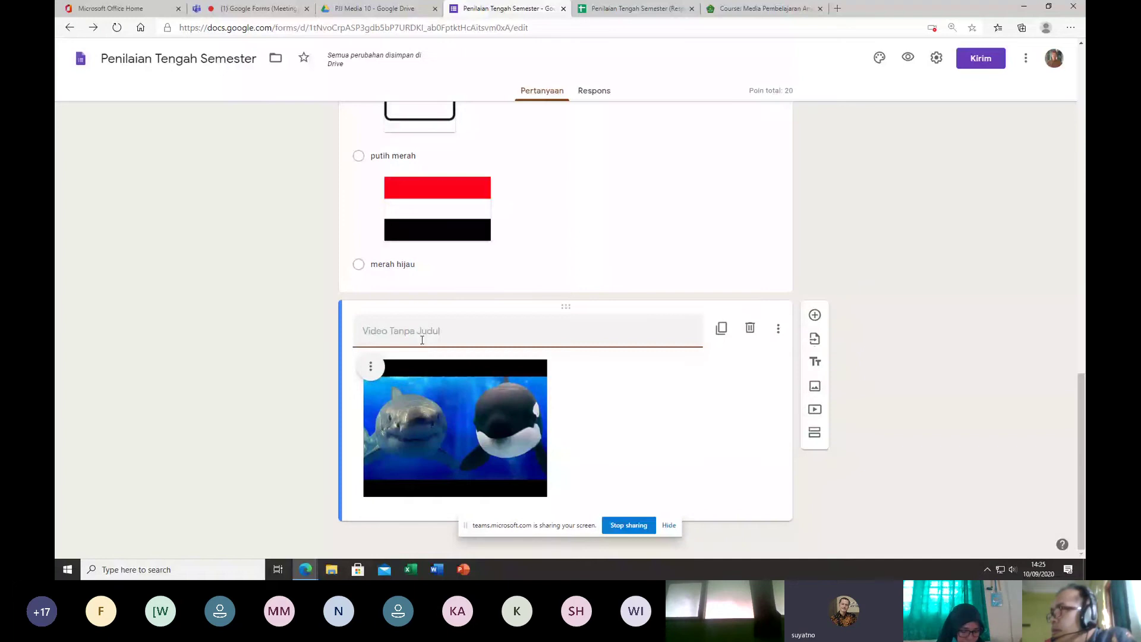
pyautogui.write('ikan paus')
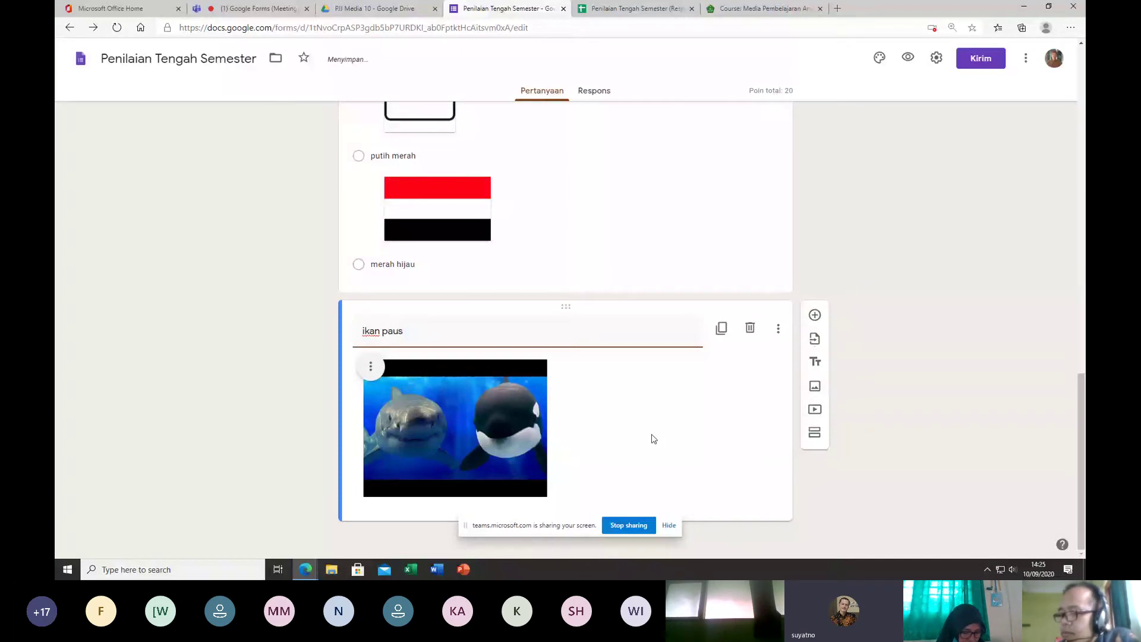
pyautogui.click(815, 317)
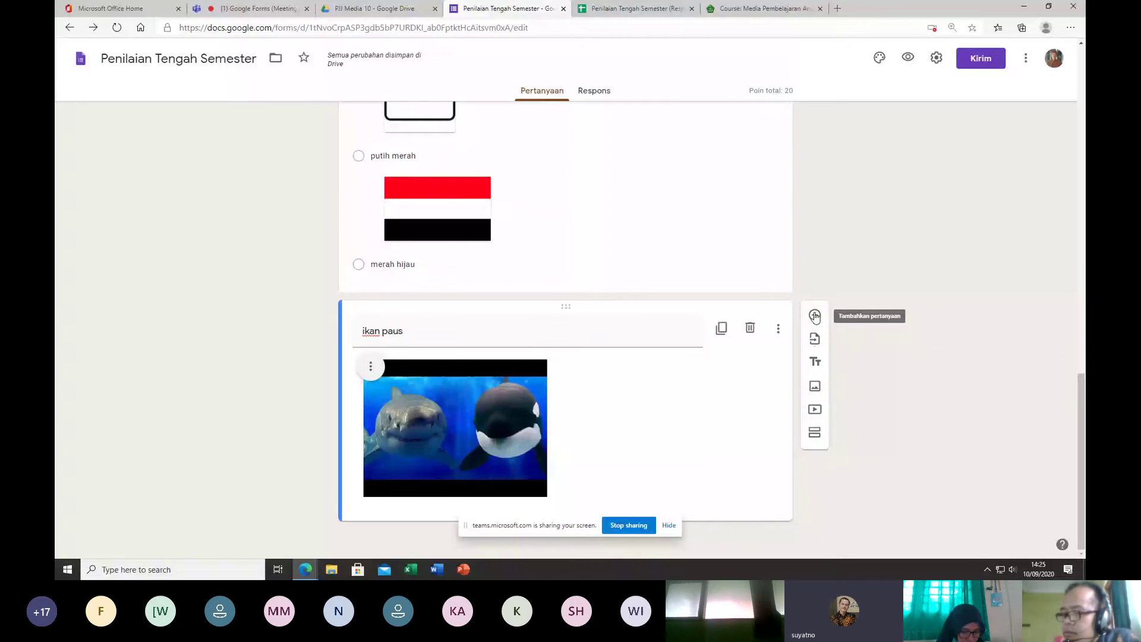
# Step: Add a new question below the video worded 'paus hanya bisa hidup di laut ....'
pyautogui.click(815, 316)
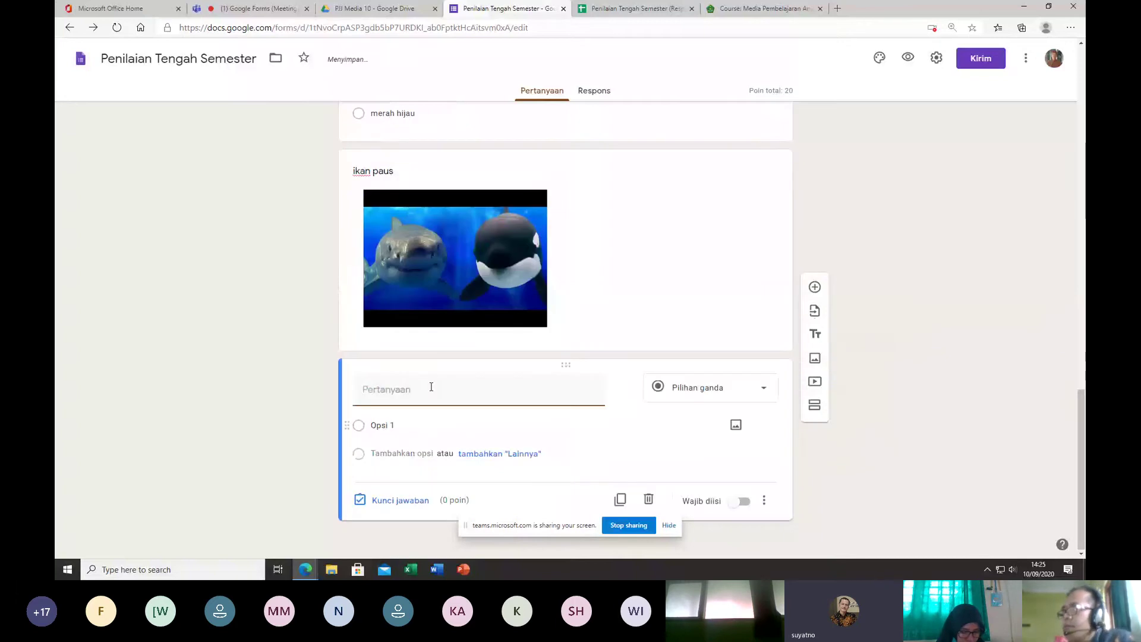
pyautogui.write('dari v')
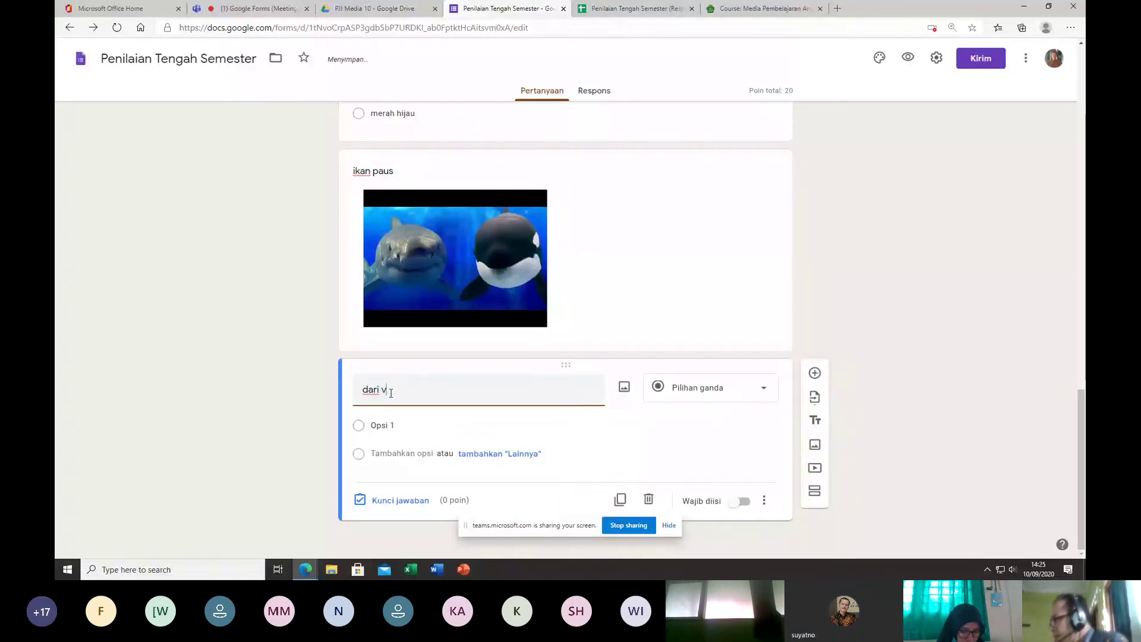
pyautogui.write('ideo')
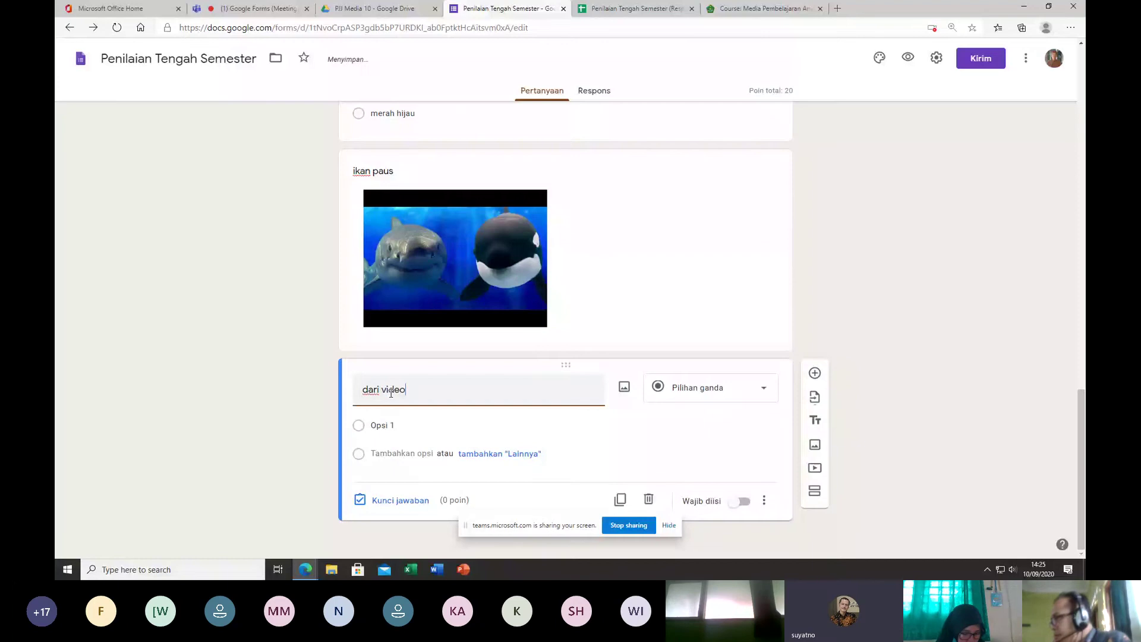
pyautogui.press('BackSpace')
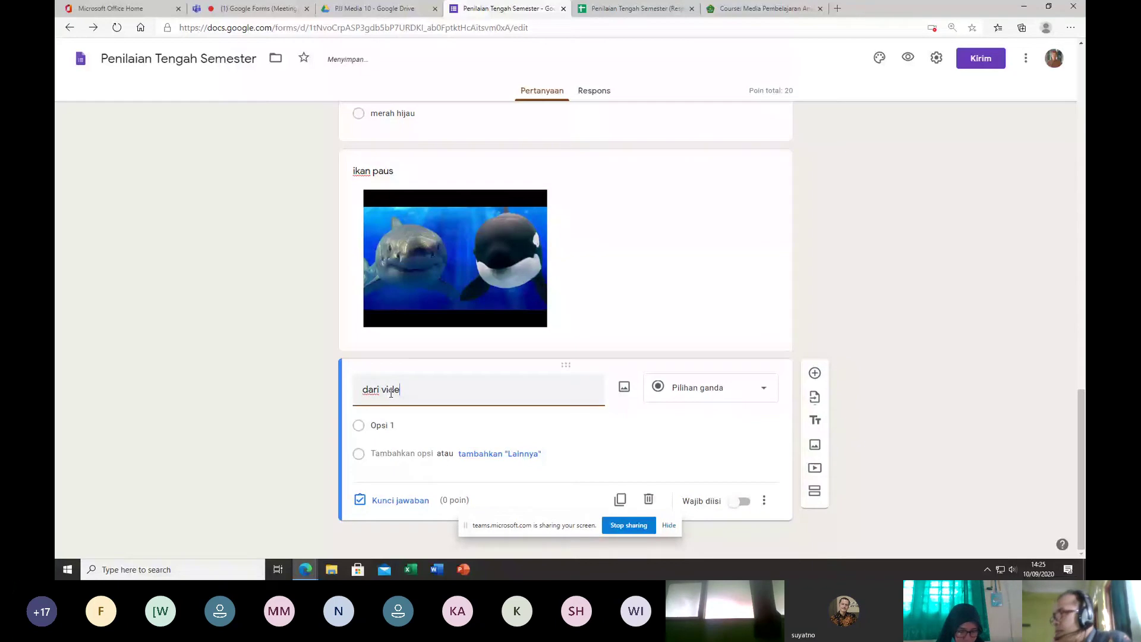
pyautogui.press('BackSpace')
pyautogui.press('BackSpace')
pyautogui.press('BackSpace')
pyautogui.press('BackSpace')
pyautogui.press('BackSpace')
pyautogui.press('BackSpace')
pyautogui.press('BackSpace')
pyautogui.press('BackSpace')
pyautogui.press('BackSpace')
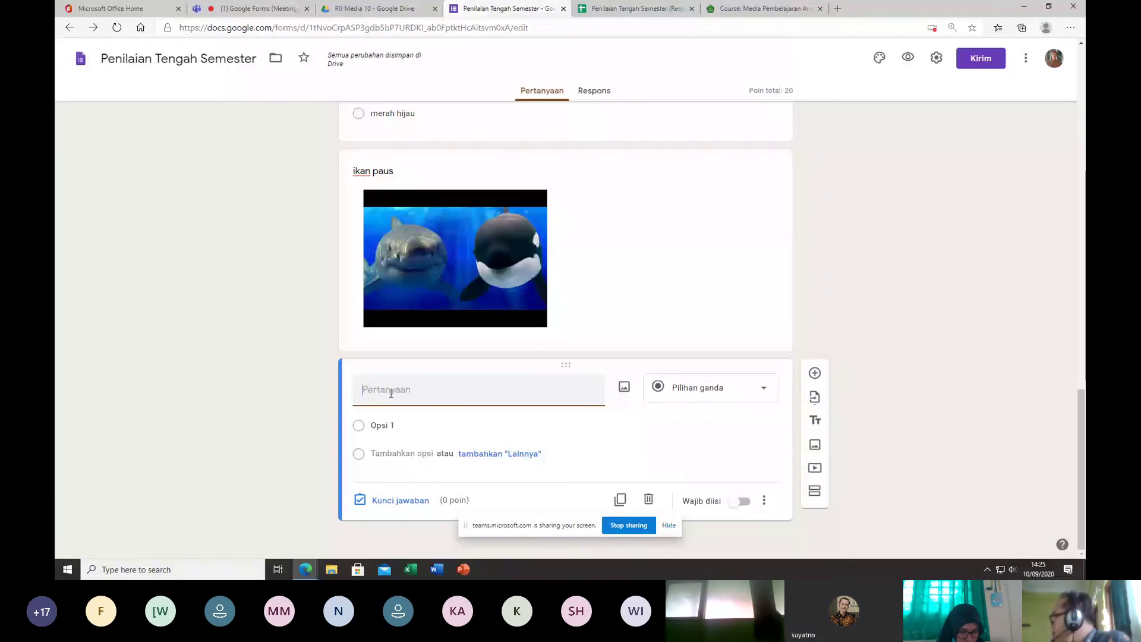
pyautogui.write('paus')
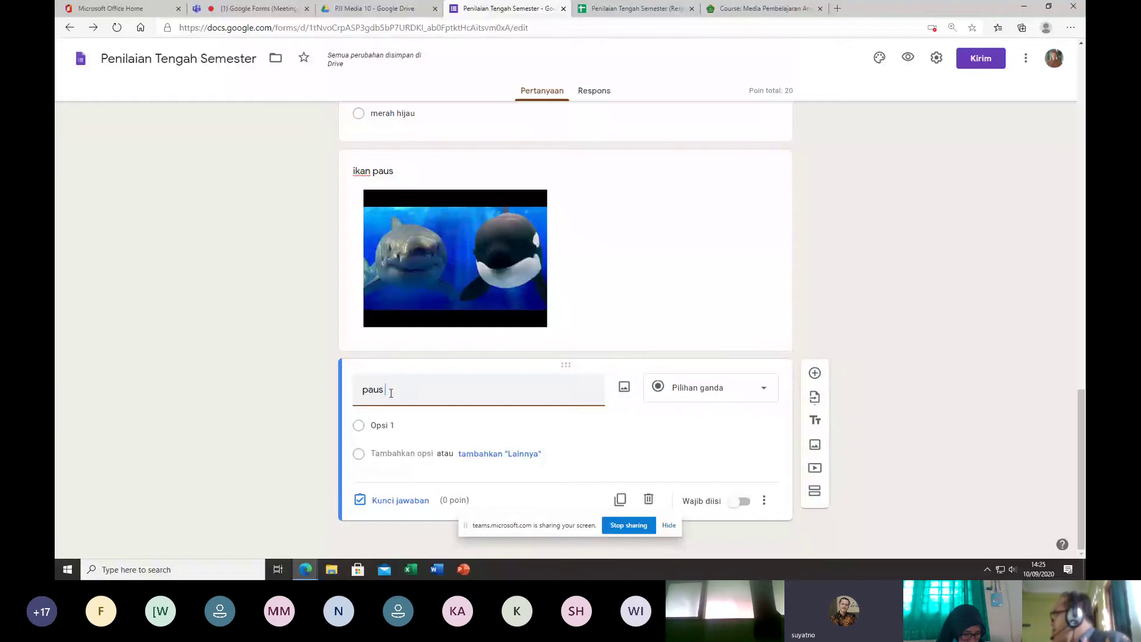
pyautogui.write('hanya ikan')
pyautogui.press('BackSpace')
pyautogui.press('BackSpace')
pyautogui.press('BackSpace')
pyautogui.press('BackSpace')
pyautogui.press('BackSpace')
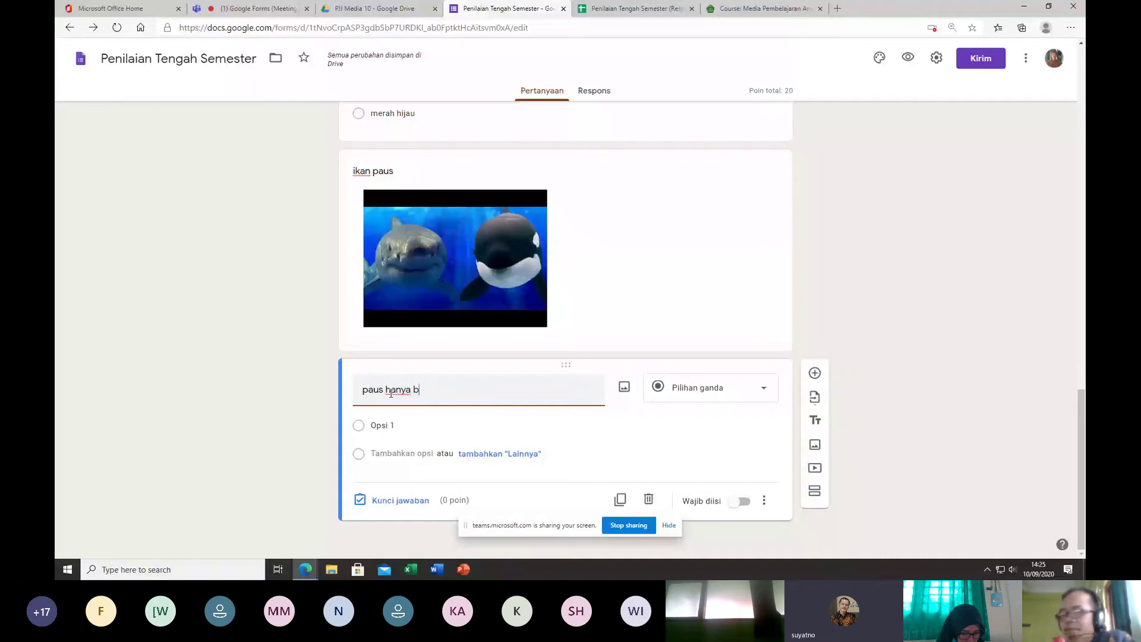
pyautogui.write('bisa hidup di ')
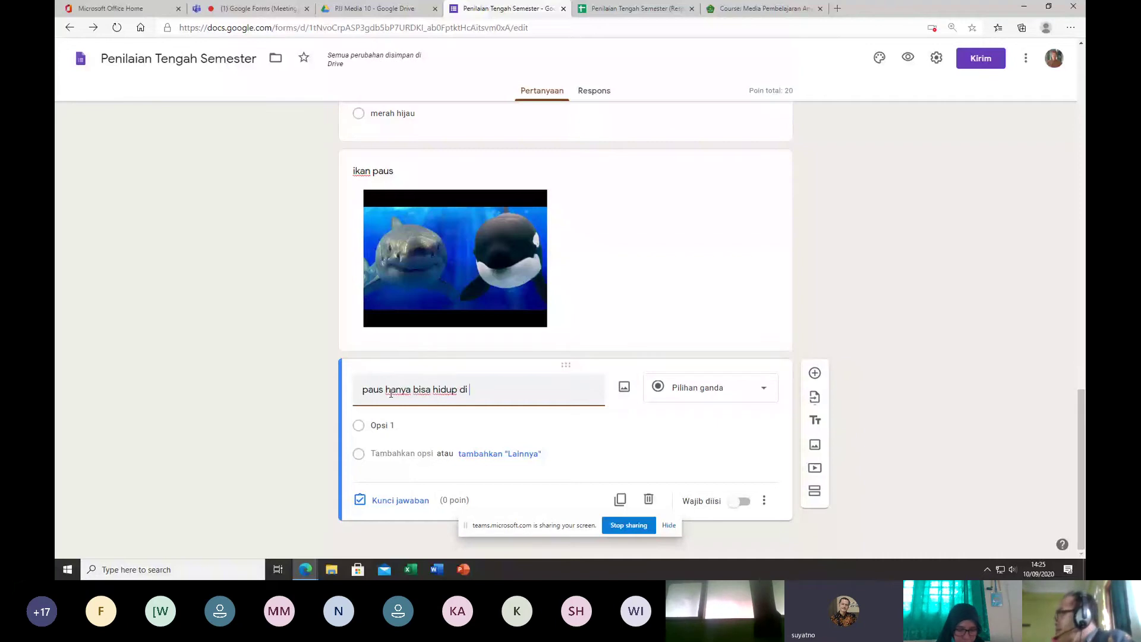
pyautogui.write('laut ....')
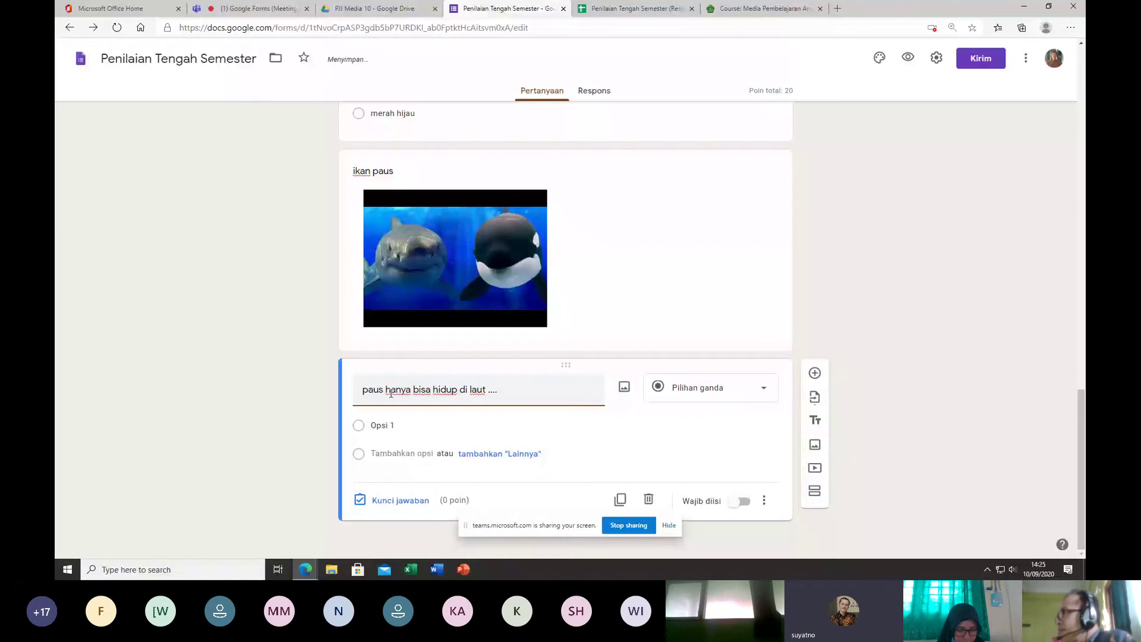
# Step: Set the question's answer options to 'jawa' and 'hindia'
pyautogui.click(384, 425)
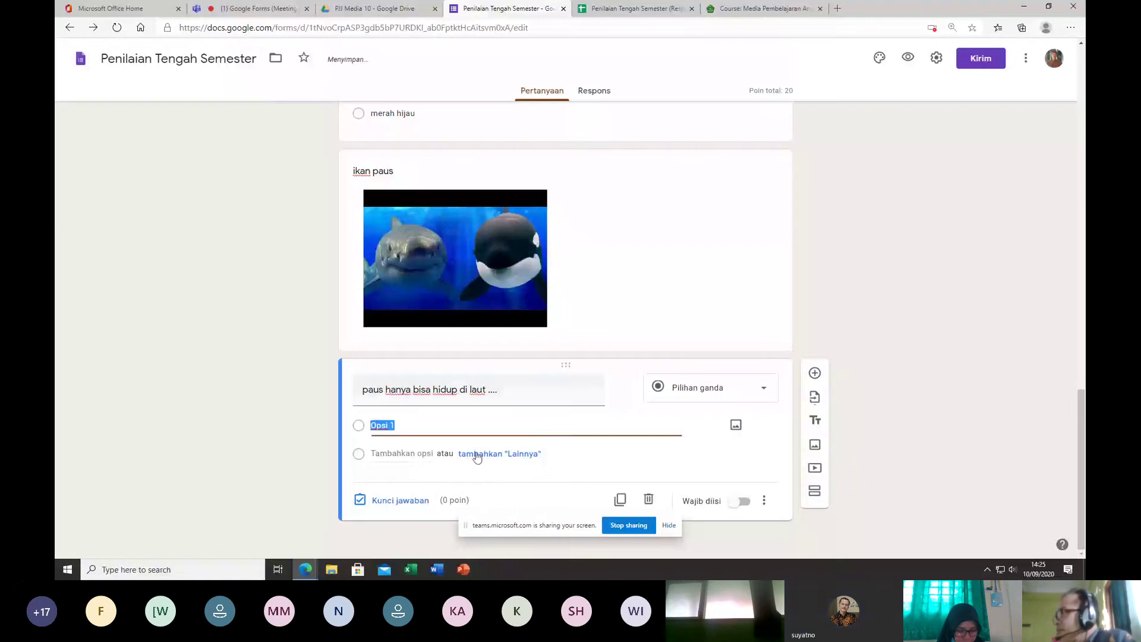
pyautogui.write('sa')
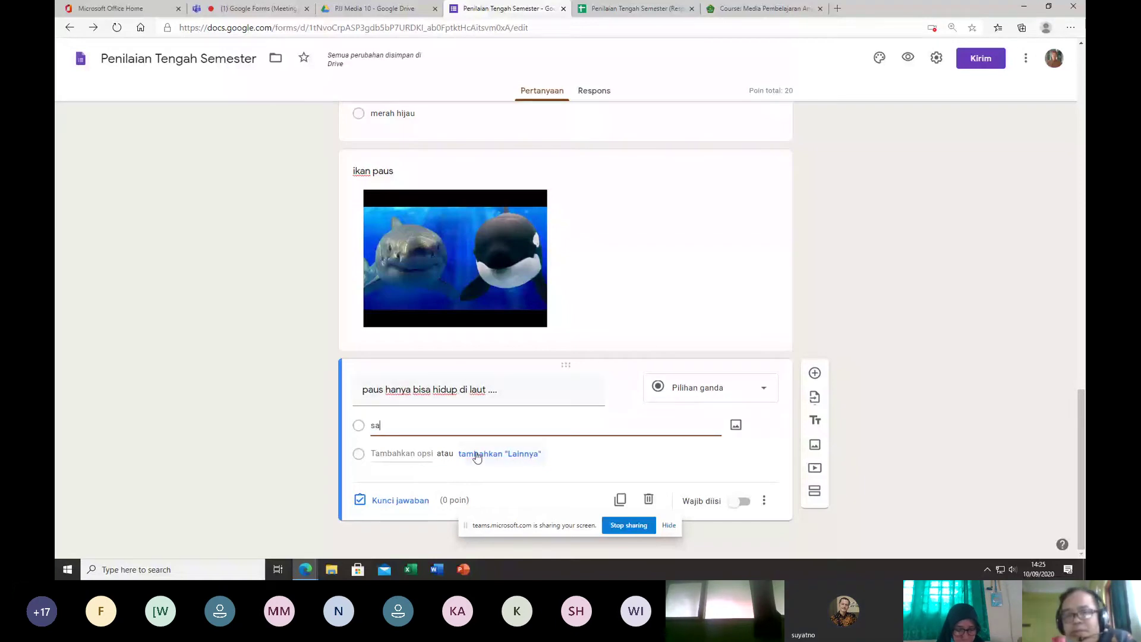
pyautogui.press('BackSpace')
pyautogui.press('BackSpace')
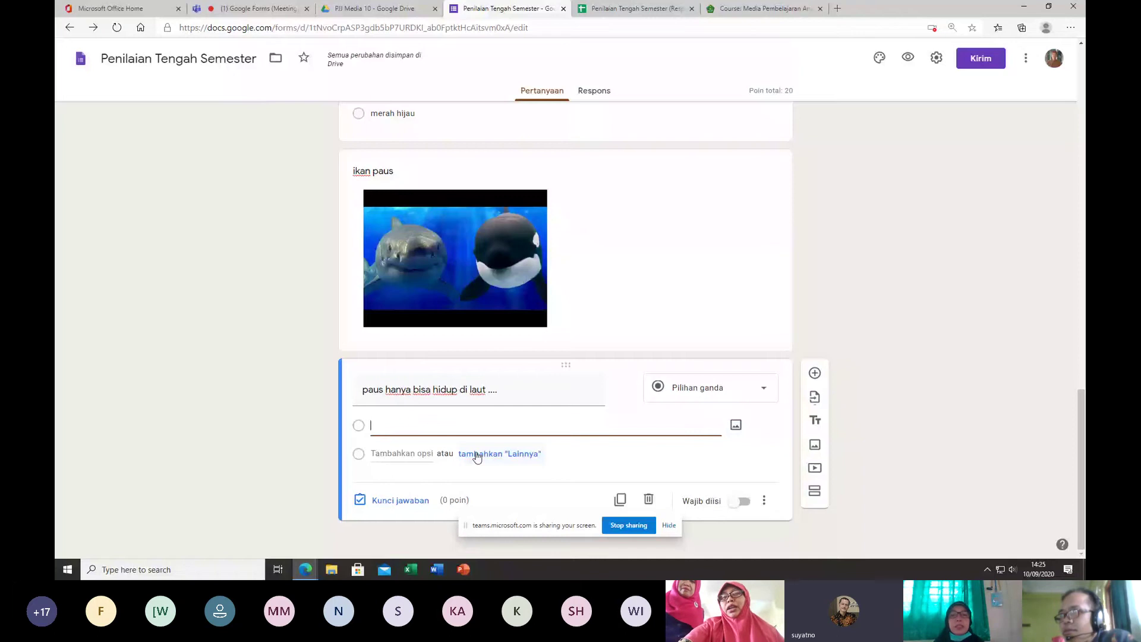
pyautogui.write('jawa')
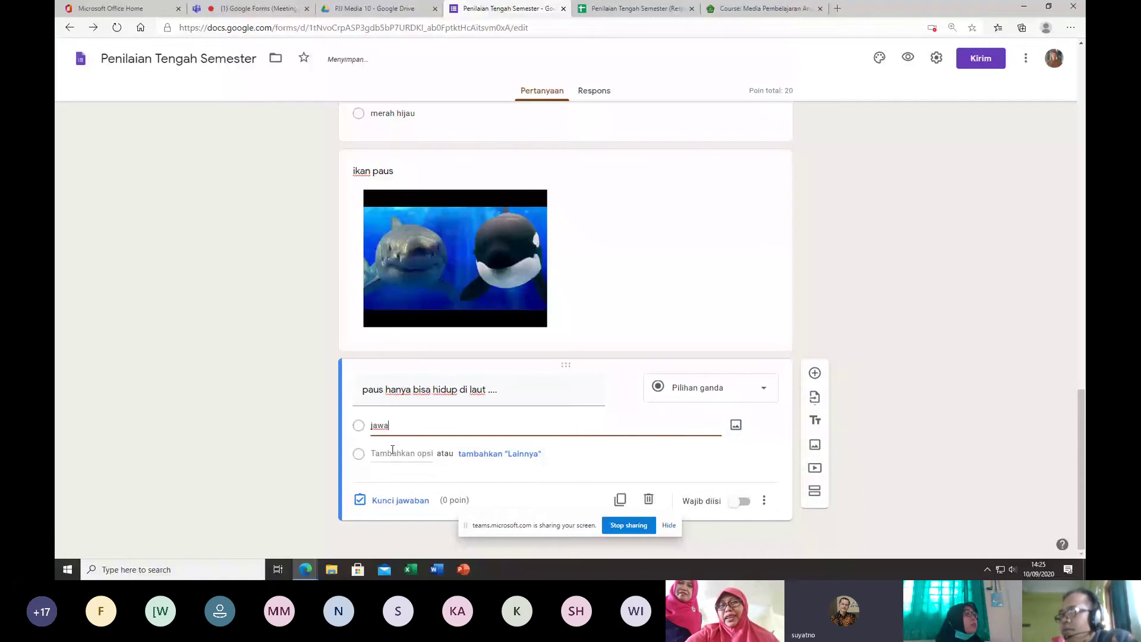
pyautogui.click(392, 452)
pyautogui.write('hindia')
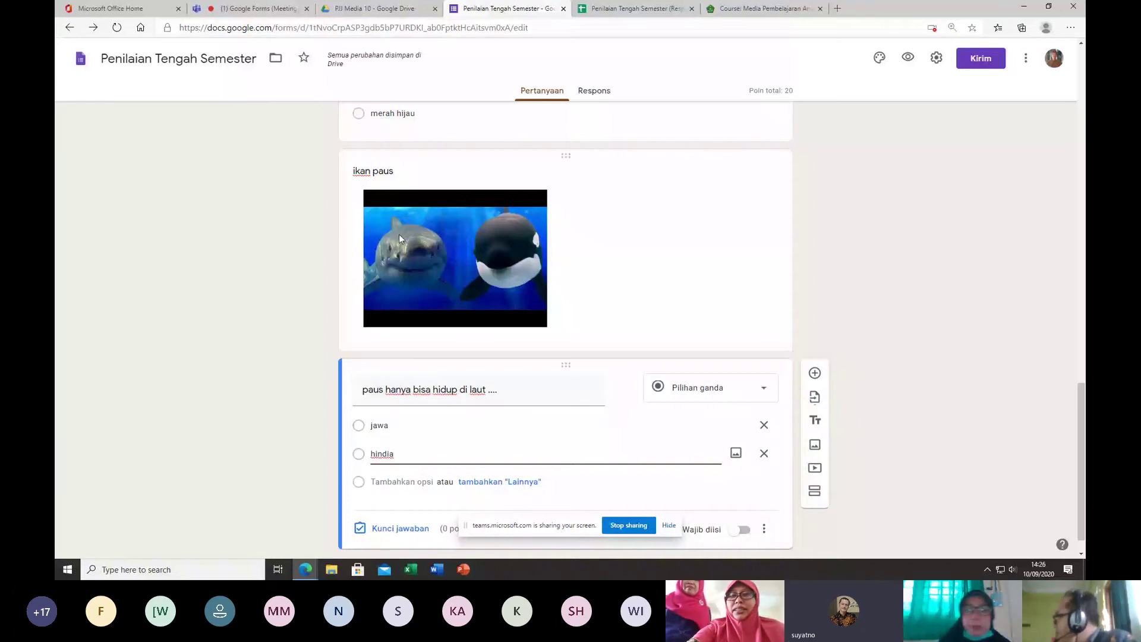
pyautogui.scroll(-1, 647, 380)
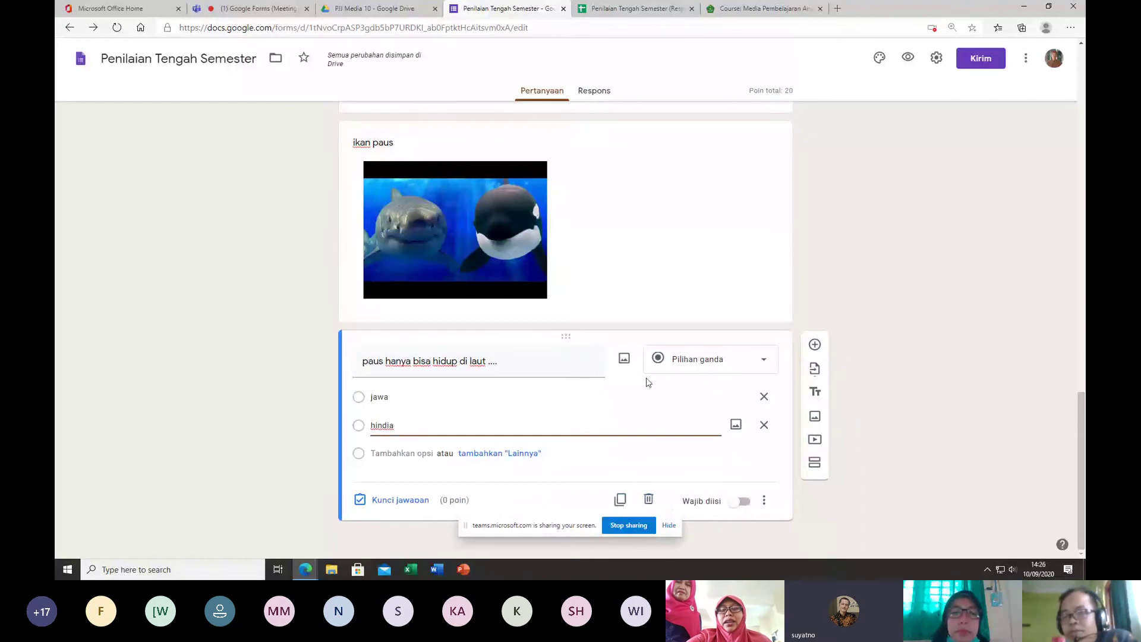
pyautogui.scroll(5, 698, 317)
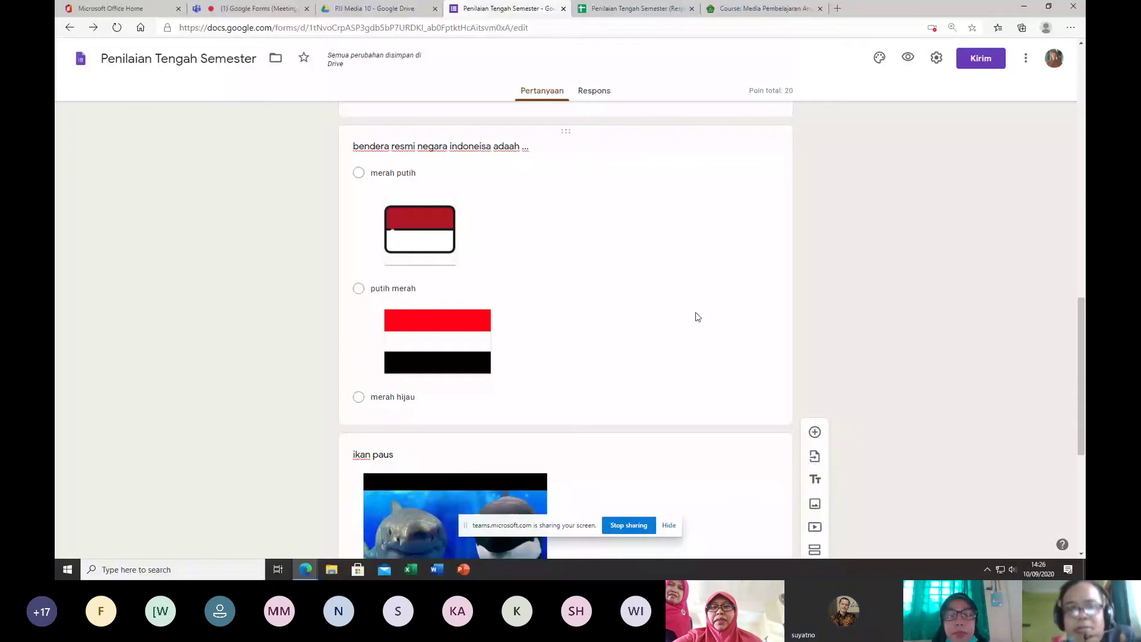
# Step: Scroll to the top of the quiz form and switch to the Microsoft Teams meeting tab
pyautogui.scroll(13, 662, 374)
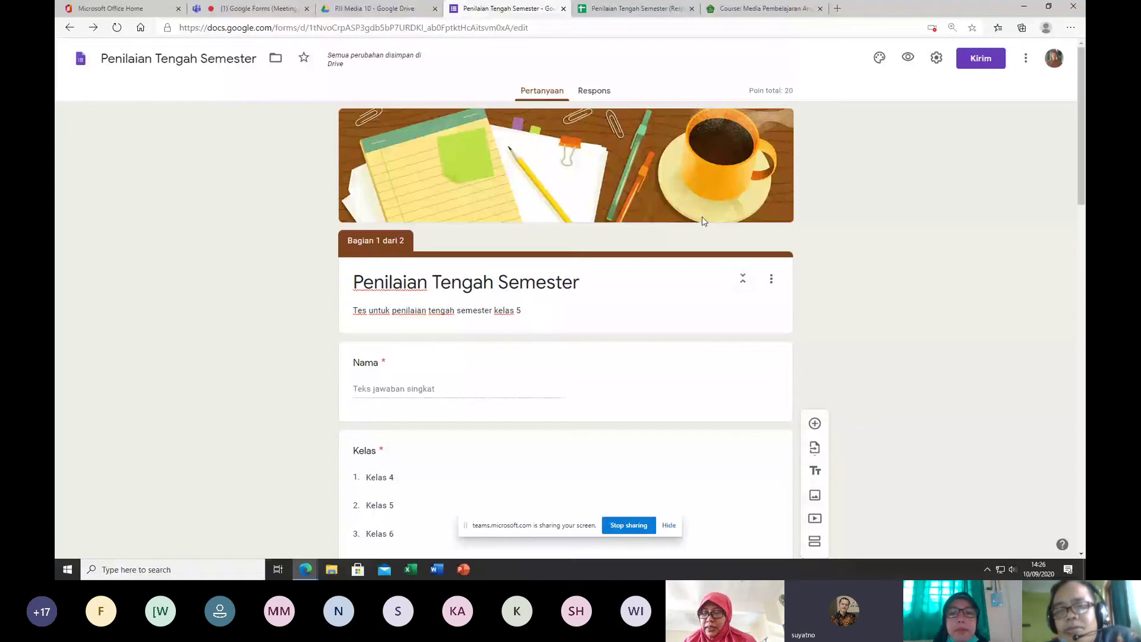
pyautogui.click(257, 9)
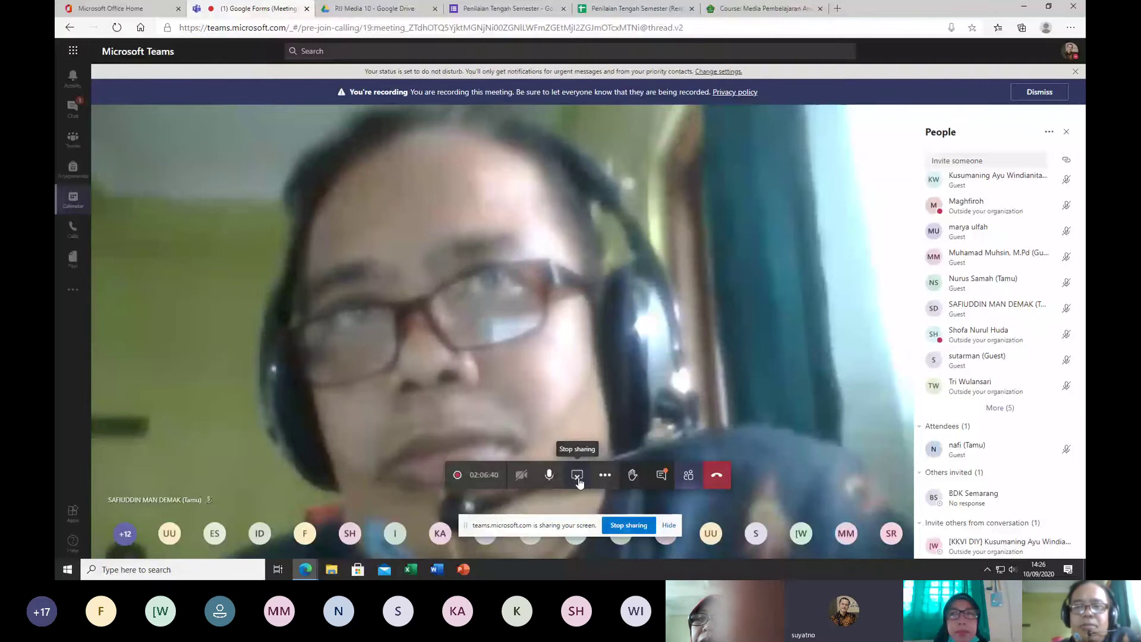
# Step: Stop sharing the screen in the Teams meeting to return to the participant gallery
pyautogui.scroll(10, 1007, 340)
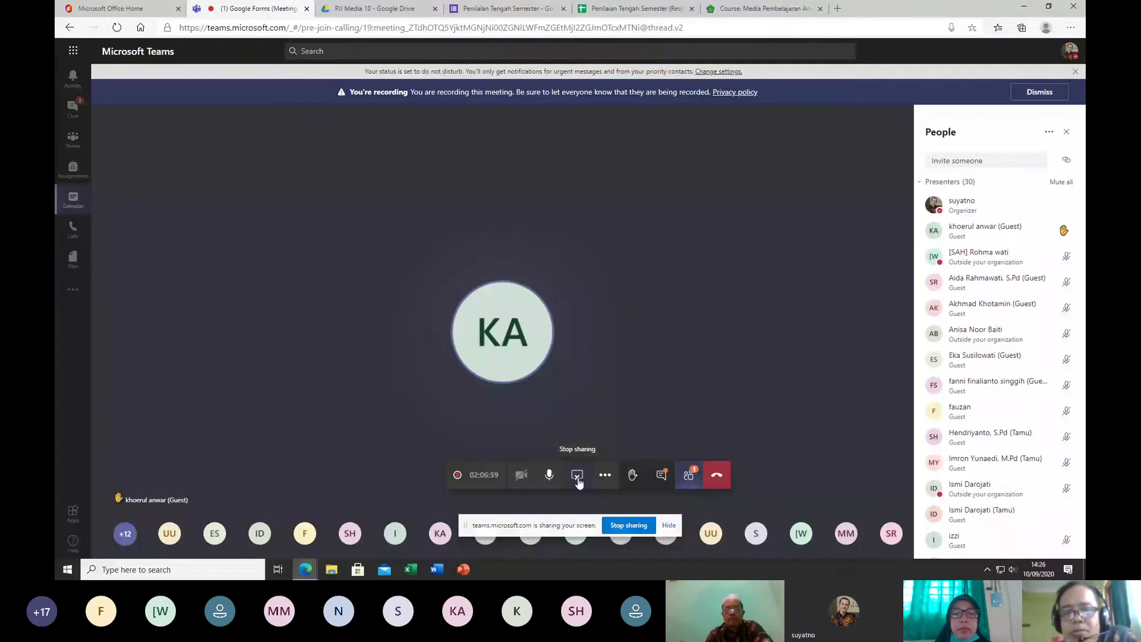
pyautogui.click(577, 475)
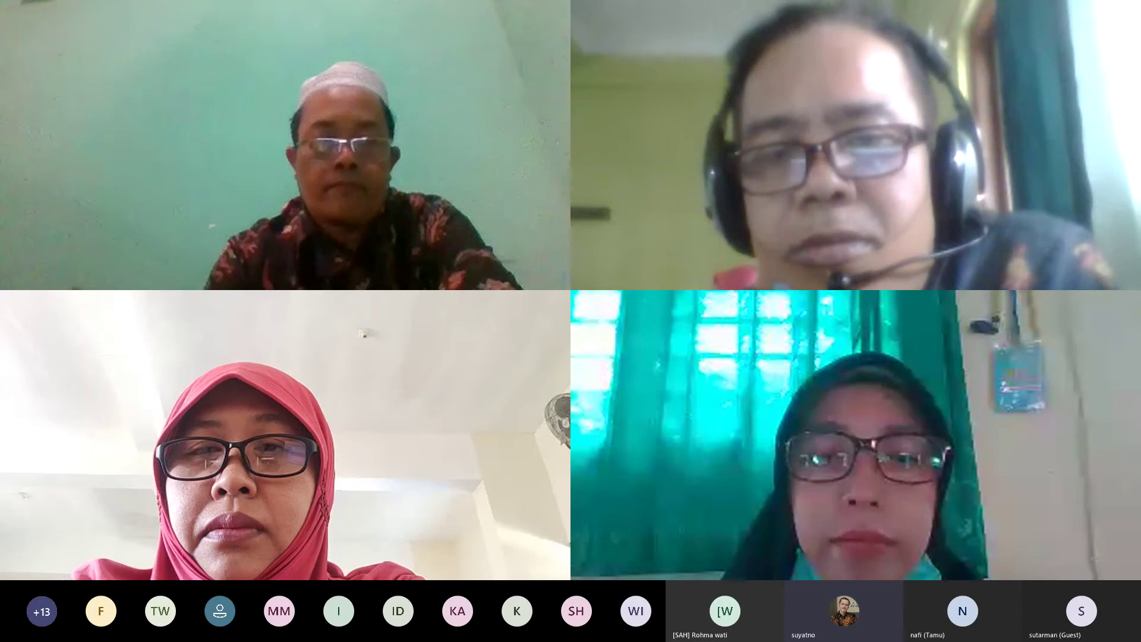